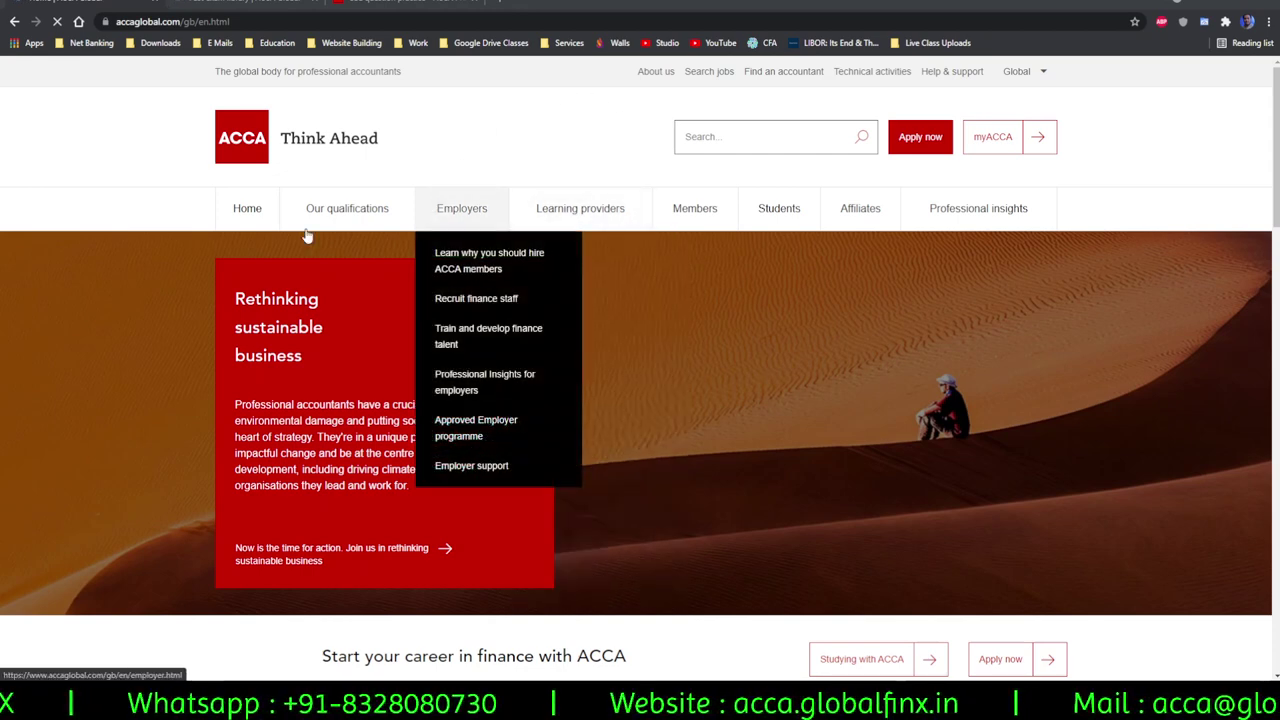
Show the ACCA website in full screen and open the study support resources for students.
key(F11)
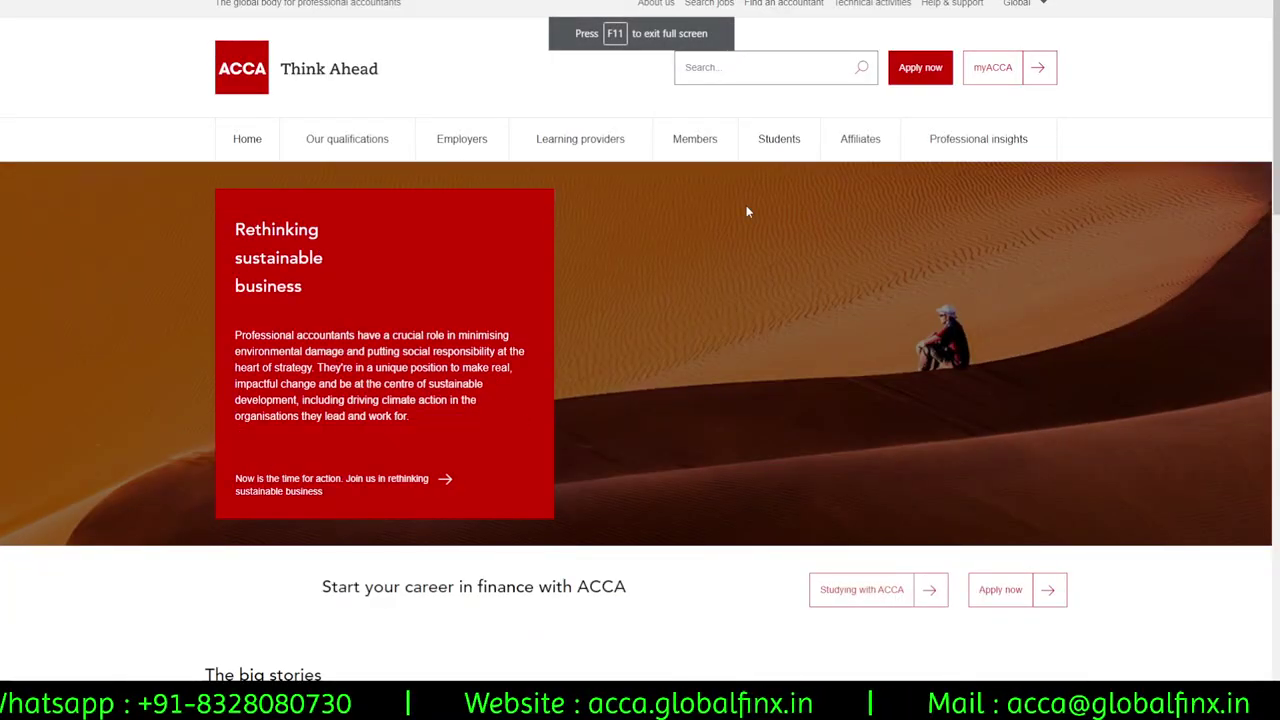
scroll(746, 205, down, 3)
scroll(748, 209, up, 2)
scroll(760, 300, up, 1)
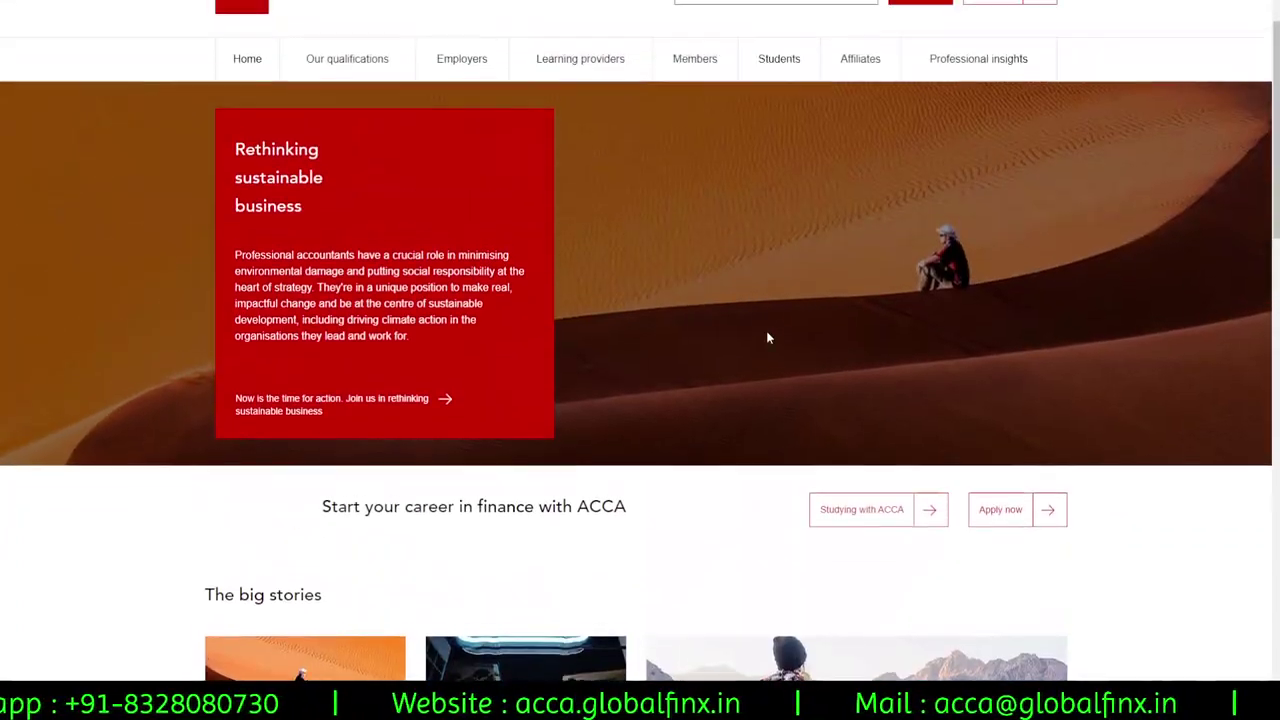
mouse_move(777, 136)
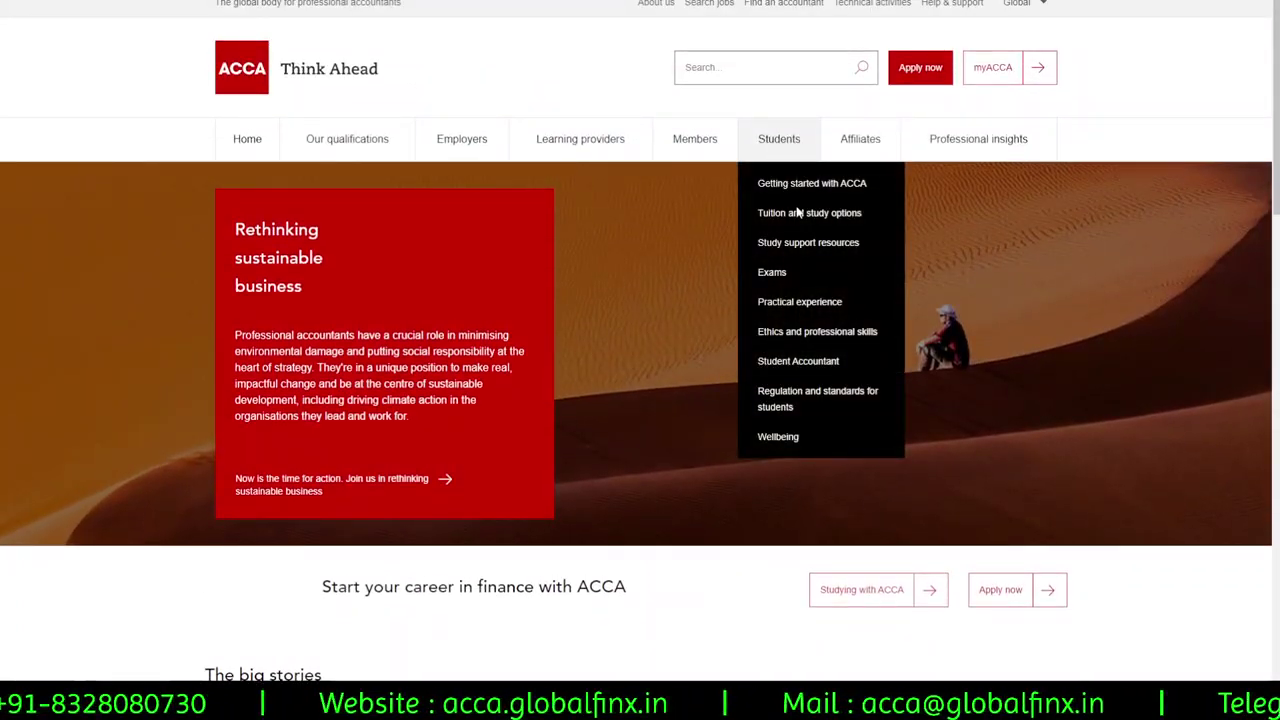
click(820, 250)
Choose the ACCA Qualification and open the resources for the Advanced Financial Management (AFM) exam.
scroll(547, 388, down, 2)
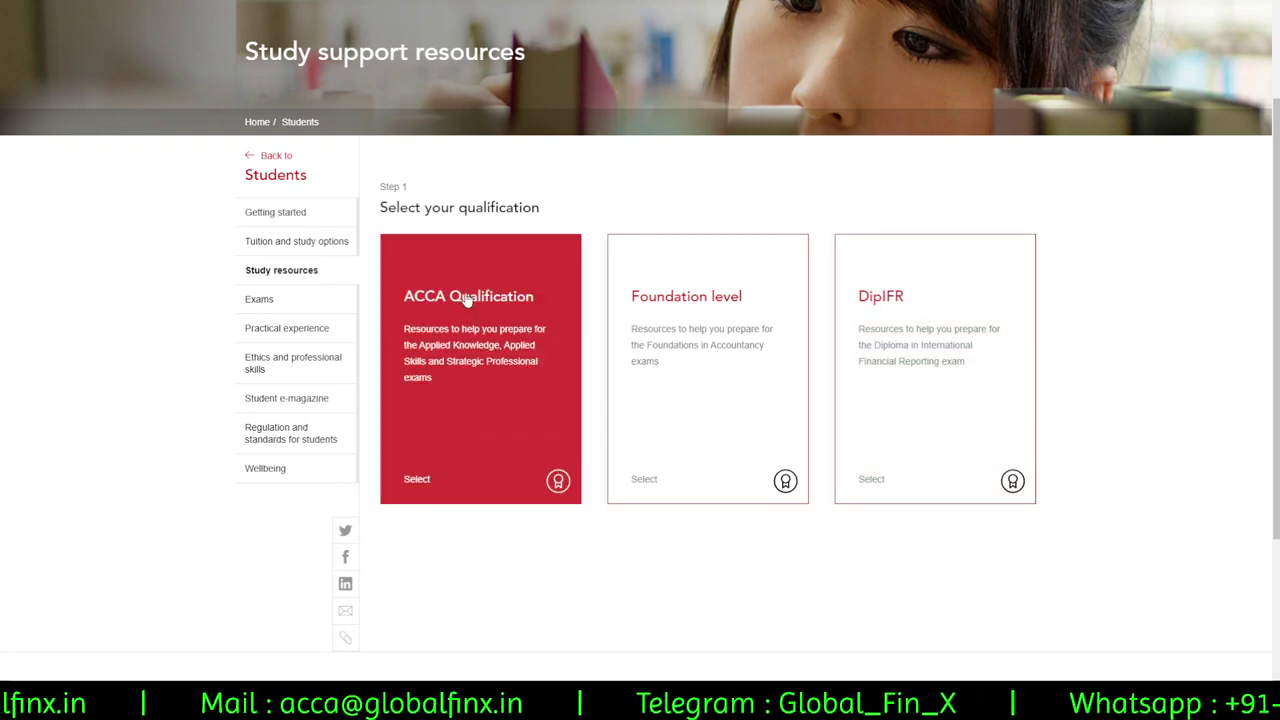
click(466, 300)
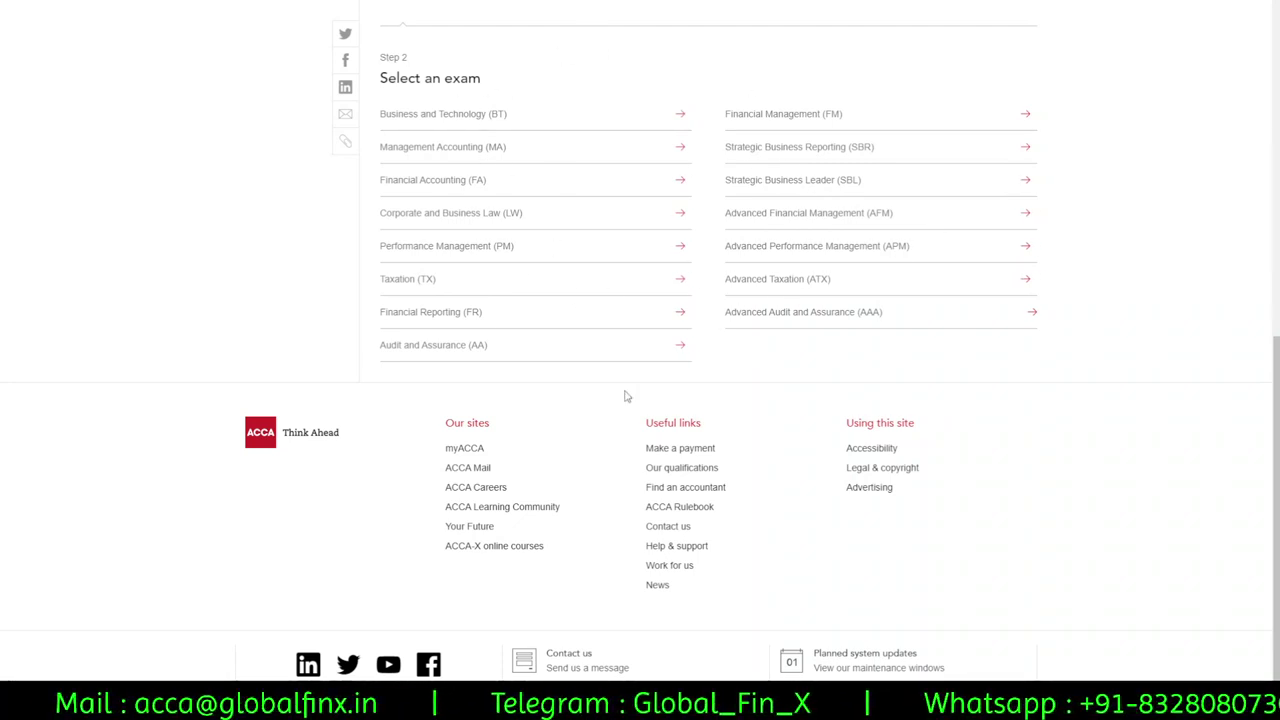
click(848, 219)
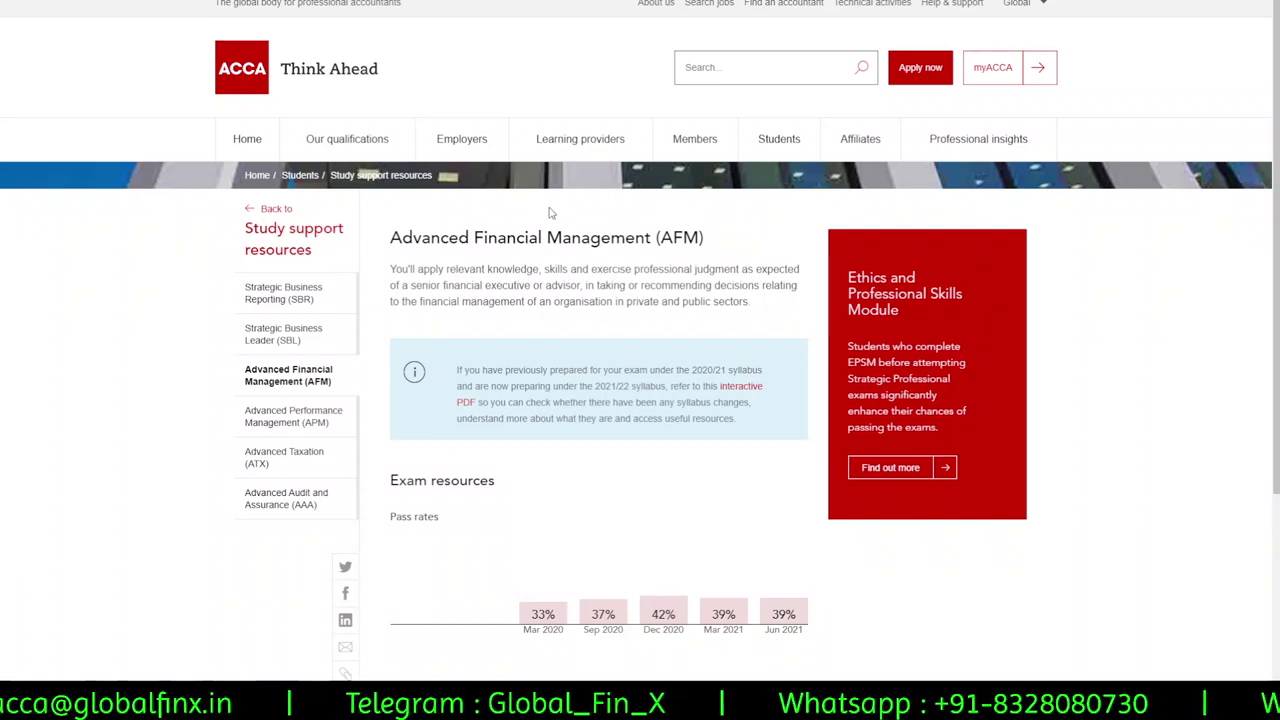
Open the CBE question practice - ACCA Practice Platform page from the AFM learning and revision resources.
scroll(636, 296, down, 3)
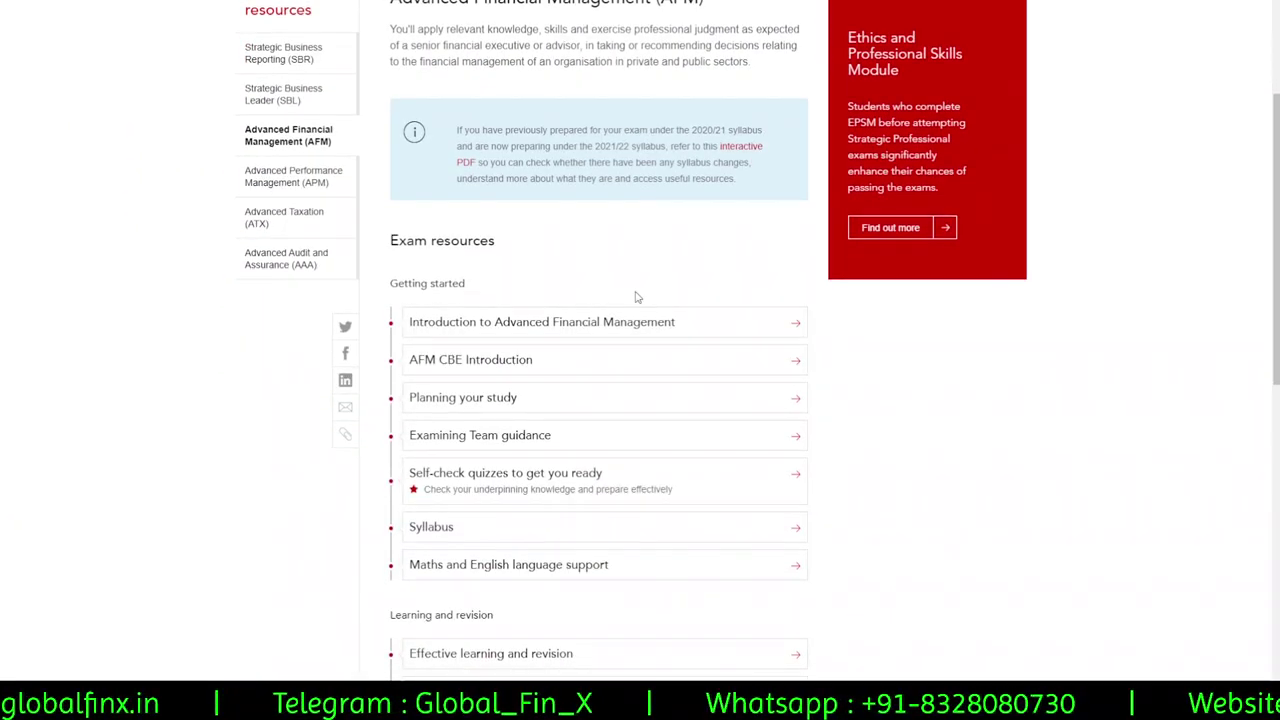
scroll(500, 66, up, 4)
scroll(500, 62, down, 5)
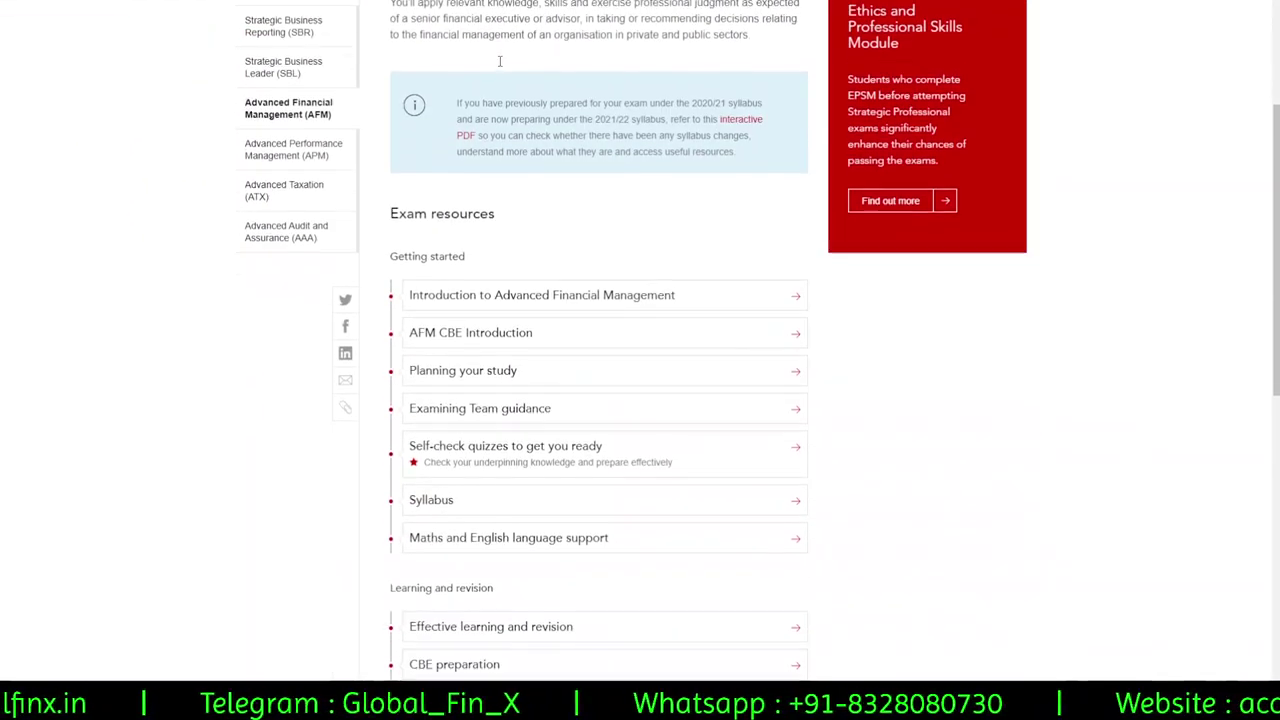
scroll(313, 414, down, 2)
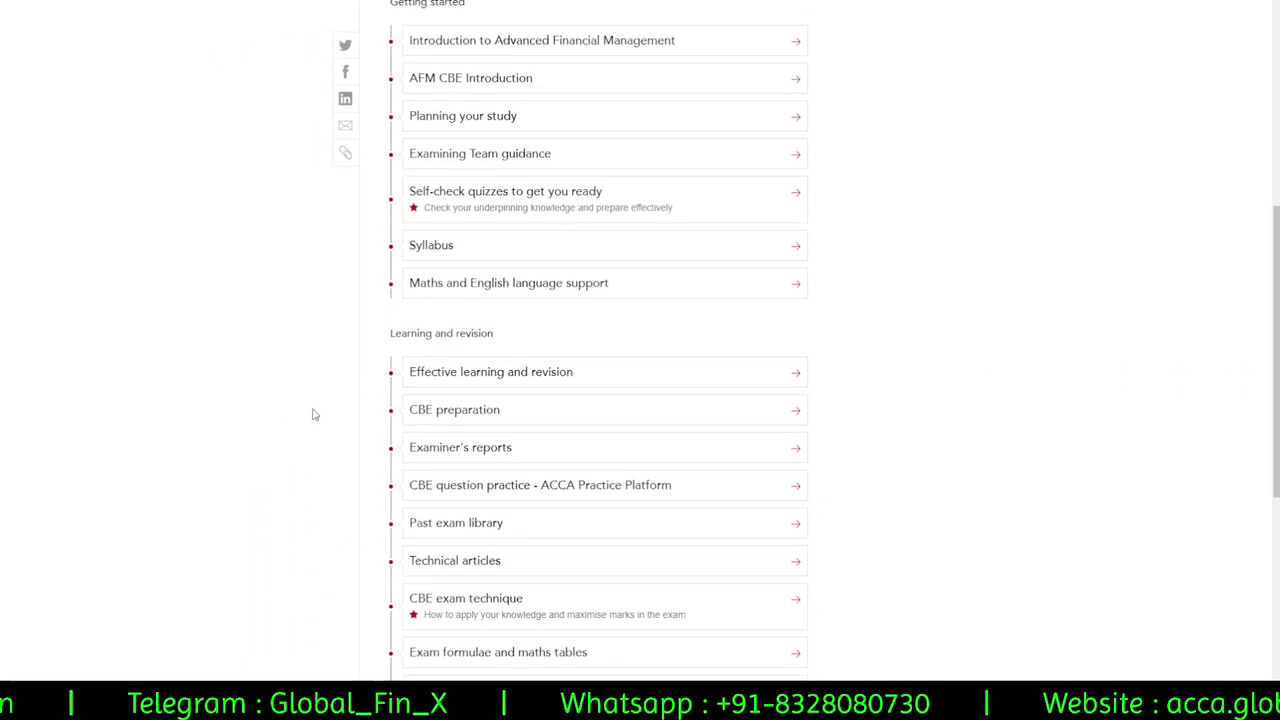
scroll(313, 414, down, 2)
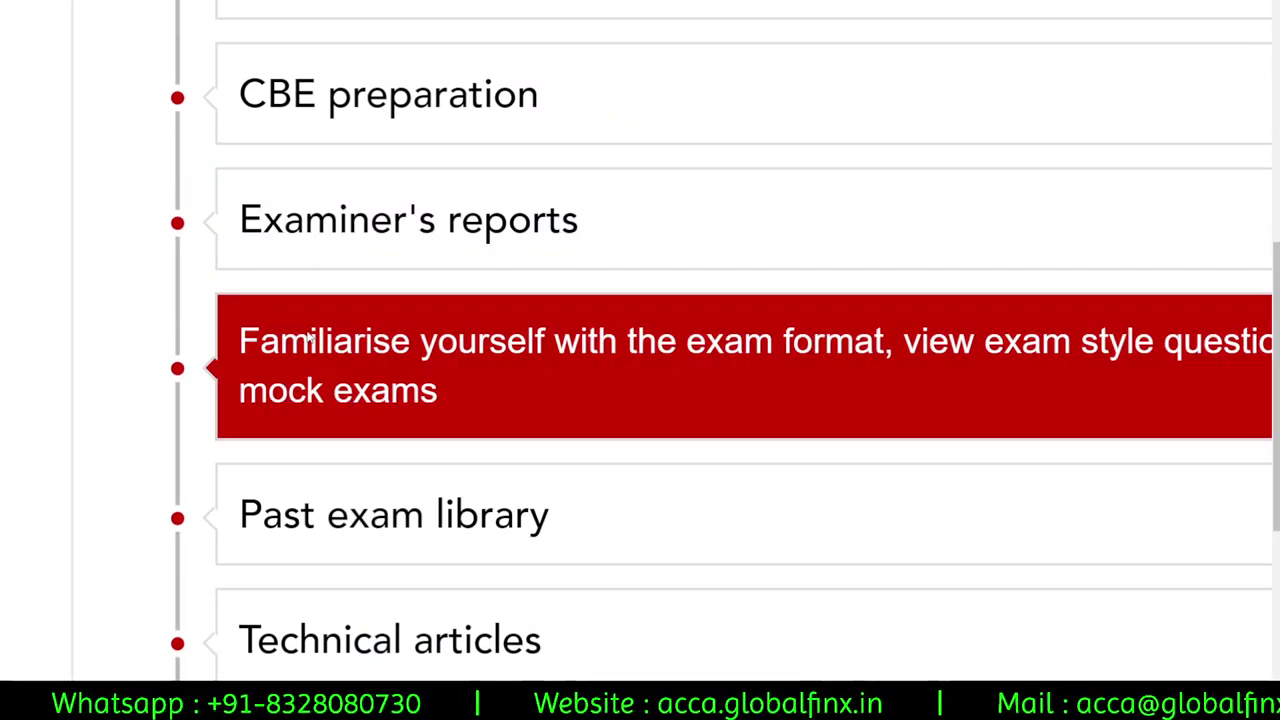
click(310, 340)
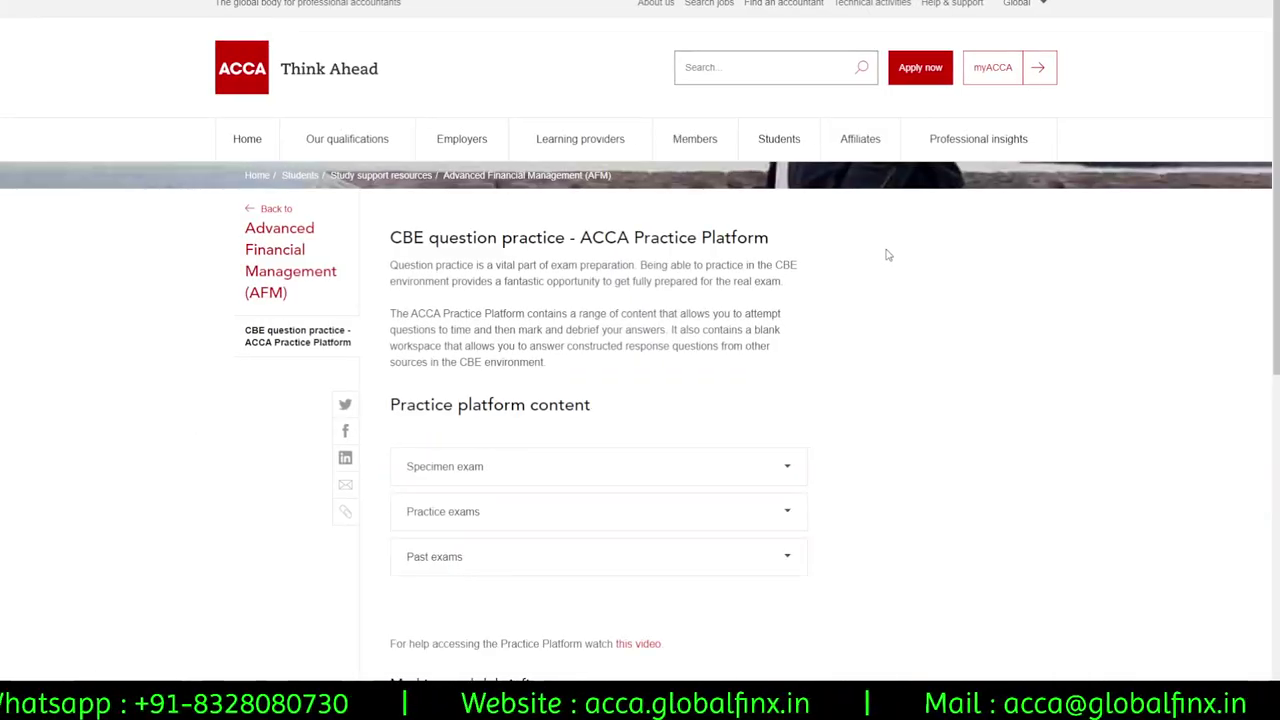
Read the Specimen exam, Practice exams and Past exams descriptions under Practice platform content.
scroll(885, 255, down, 3)
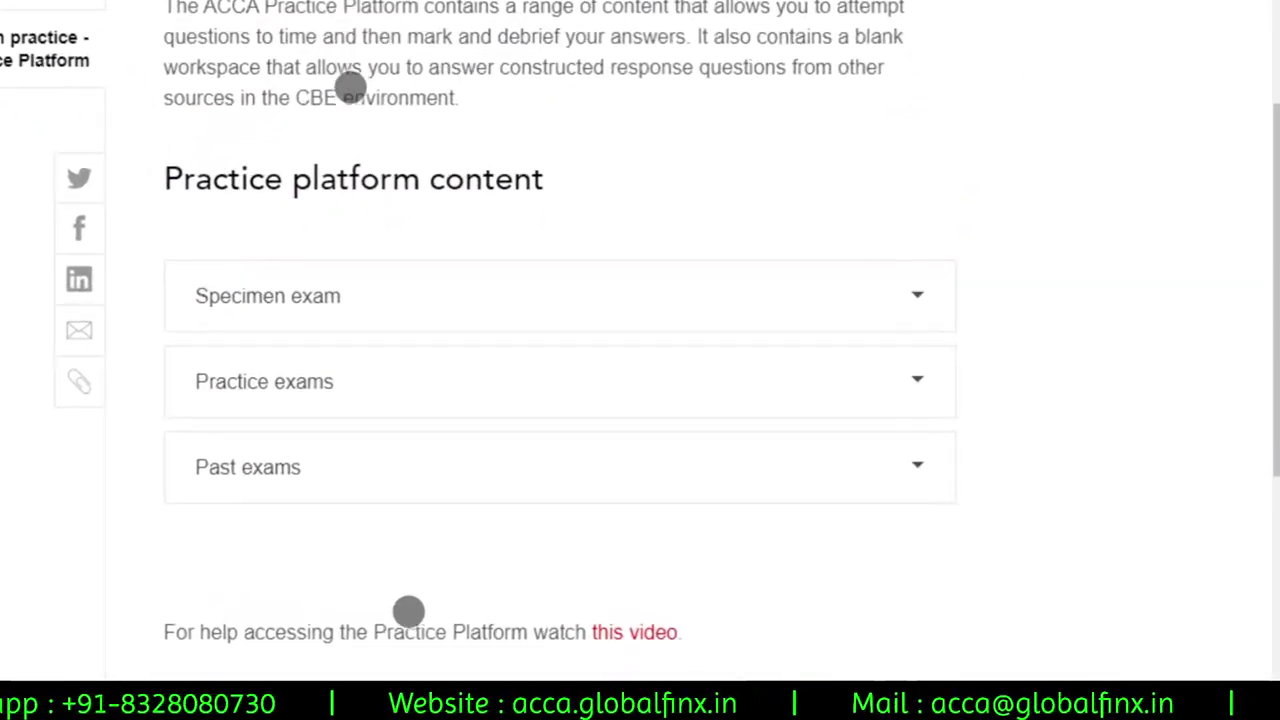
click(535, 313)
scroll(535, 312, down, 2)
click(381, 385)
scroll(381, 378, down, 2)
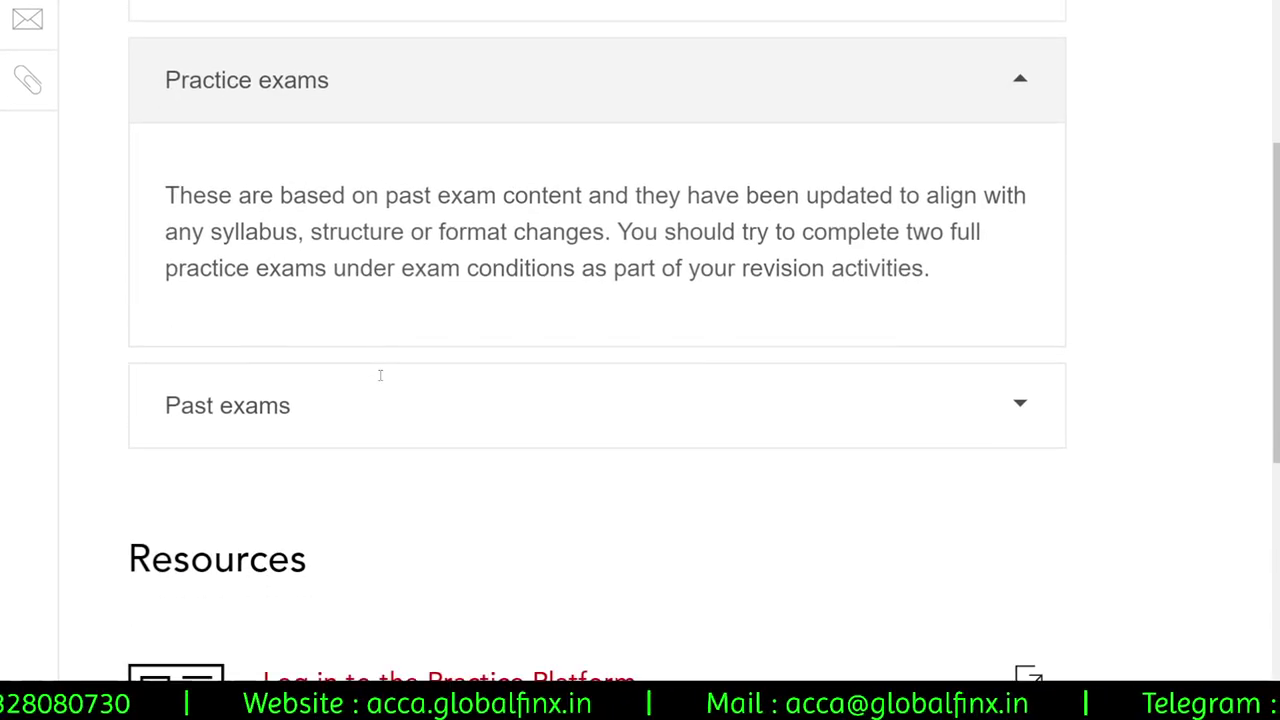
click(323, 380)
Launch the Practice Platform login from the page's Resources section.
scroll(612, 186, down, 5)
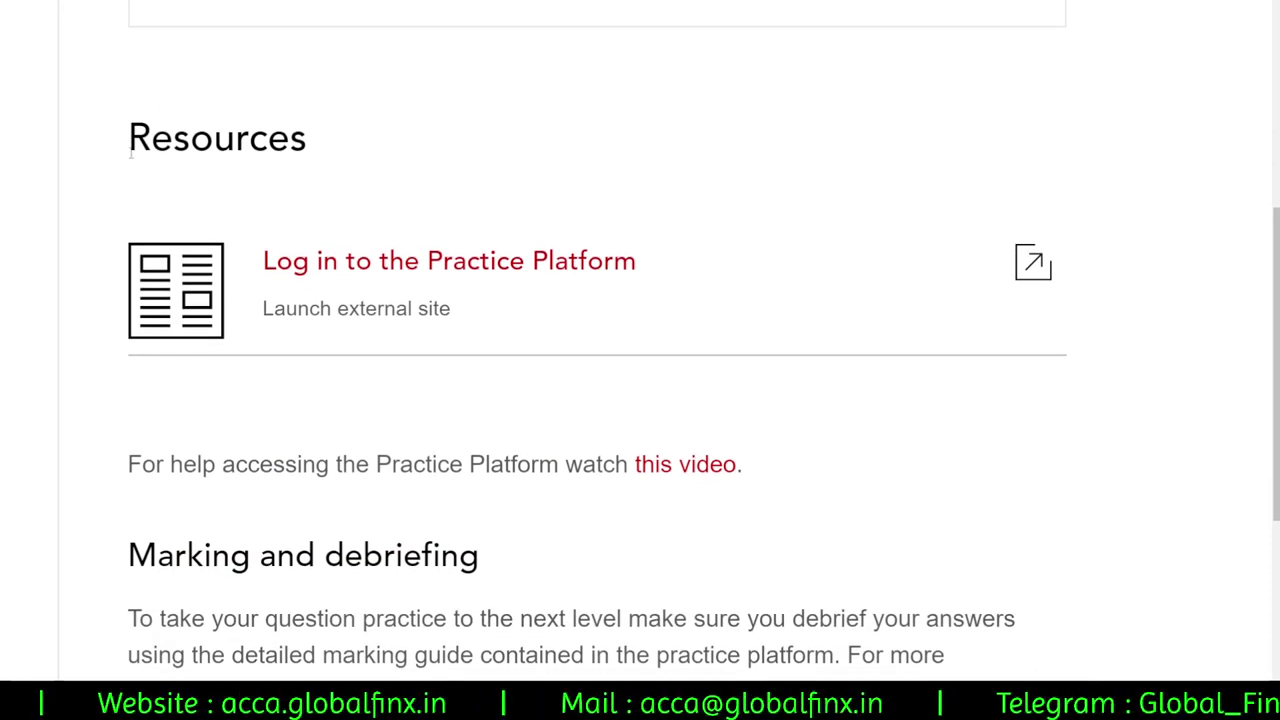
drag(130, 155, 204, 190)
click(322, 184)
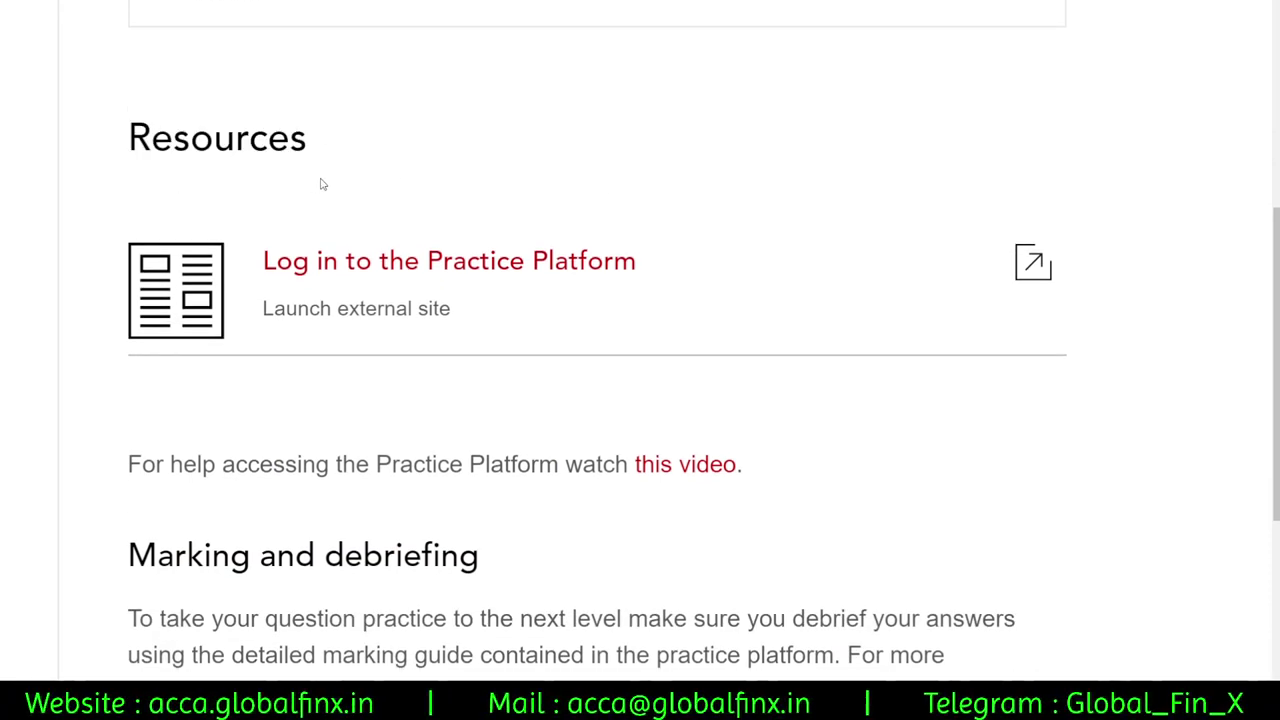
click(593, 286)
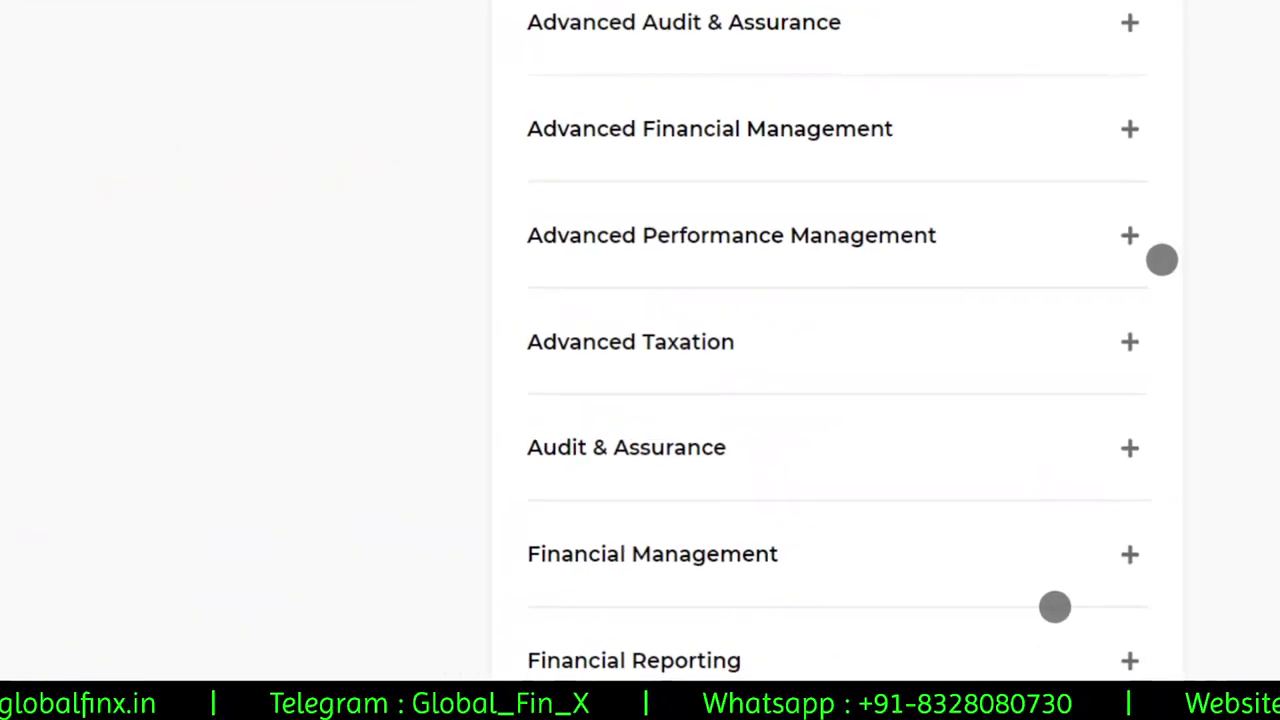
Look through the list of exam subjects on the Practice Platform, briefly expanding and collapsing one of them.
scroll(1235, 423, down, 1)
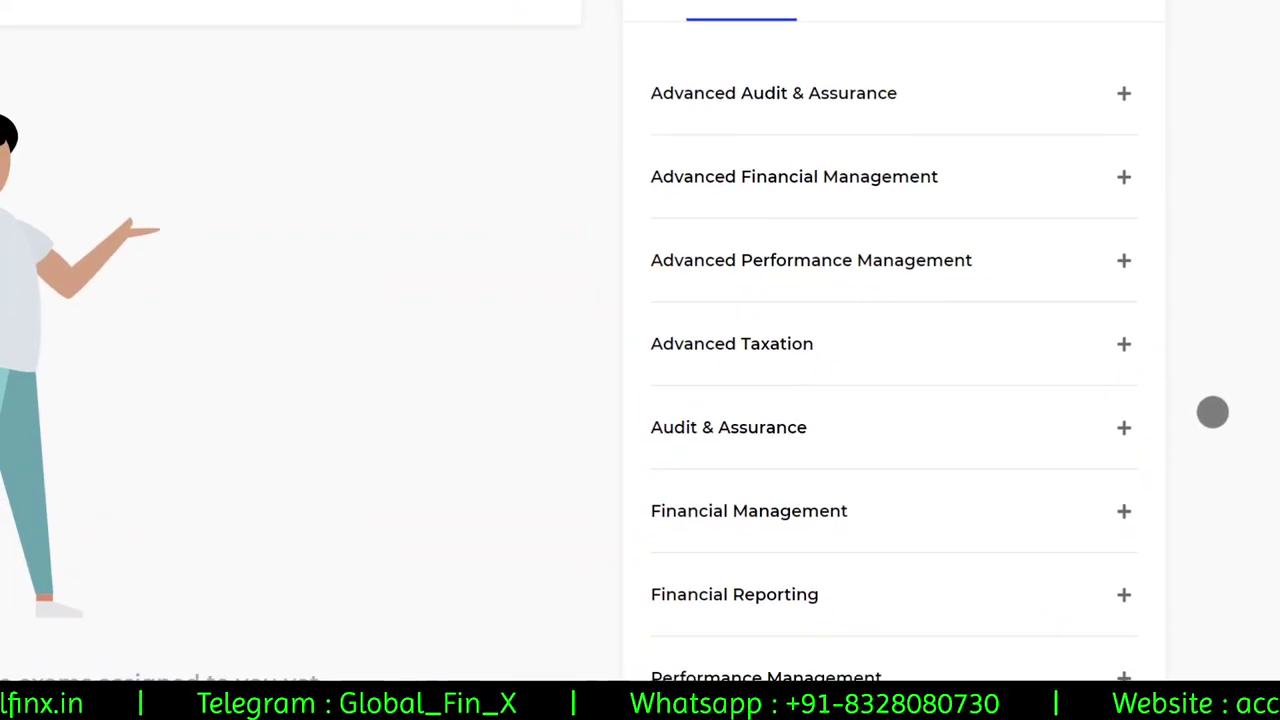
scroll(1212, 412, down, 1)
scroll(1229, 346, down, 1)
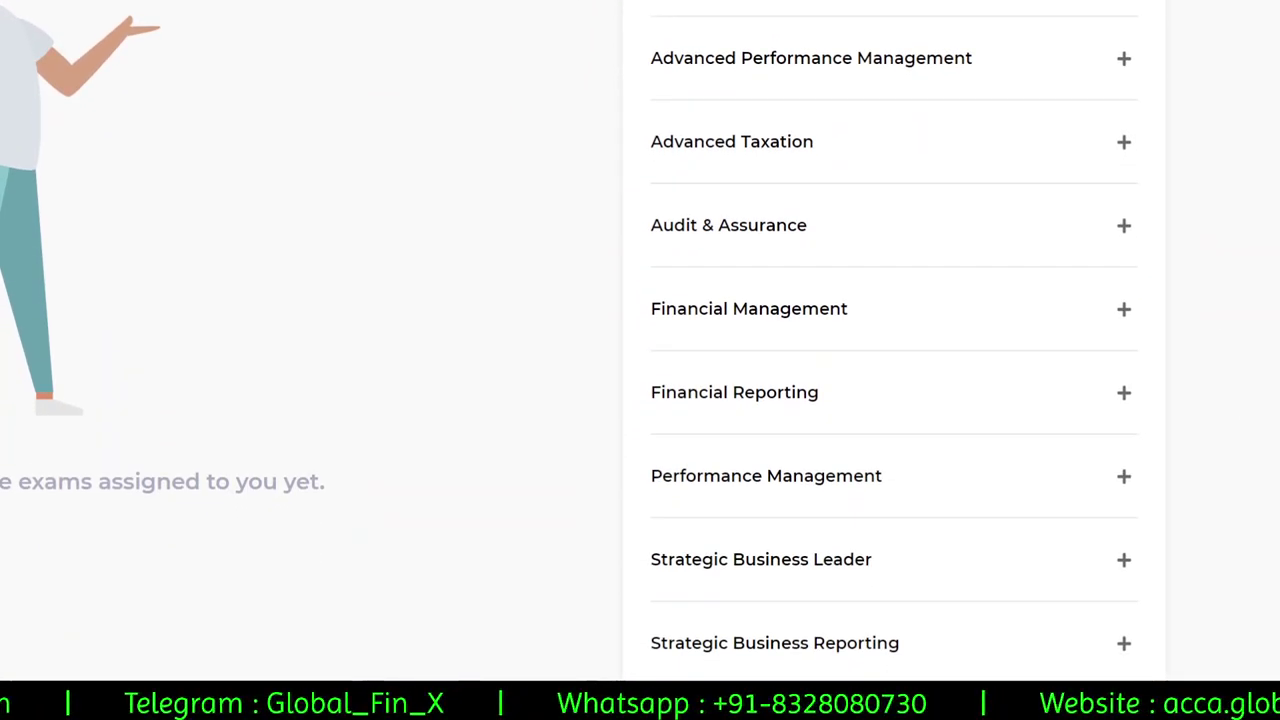
scroll(1223, 389, down, 2)
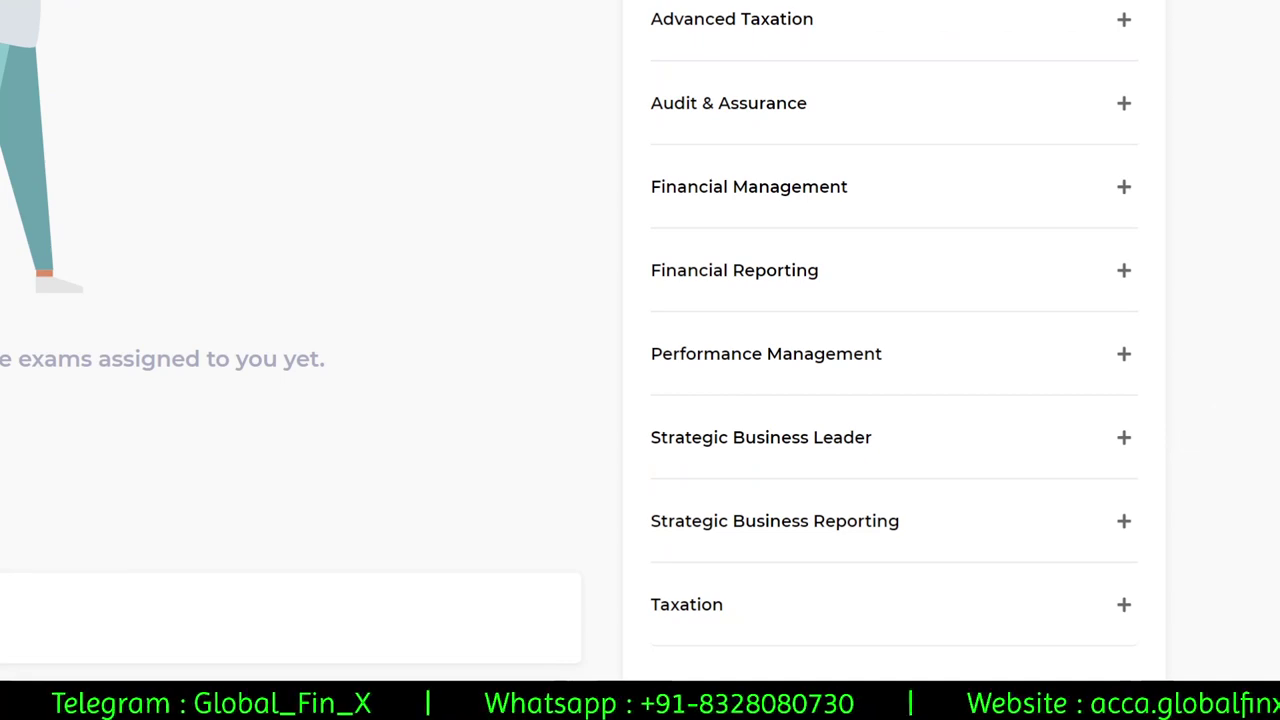
scroll(1191, 403, down, 2)
click(1125, 477)
scroll(1140, 440, down, 1)
scroll(1100, 480, down, 3)
click(1123, 73)
scroll(1200, 356, up, 6)
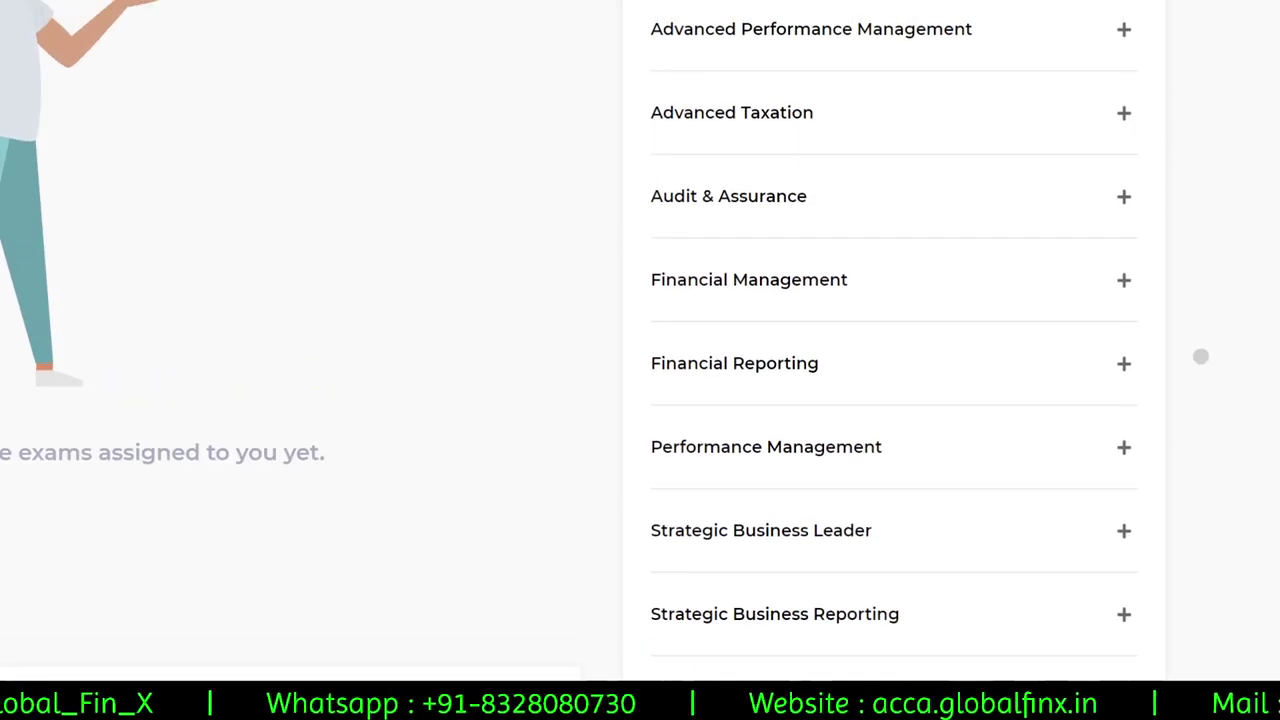
Expand Advanced Financial Management and view its Blank Workspace entry, then collapse that entry.
click(1056, 221)
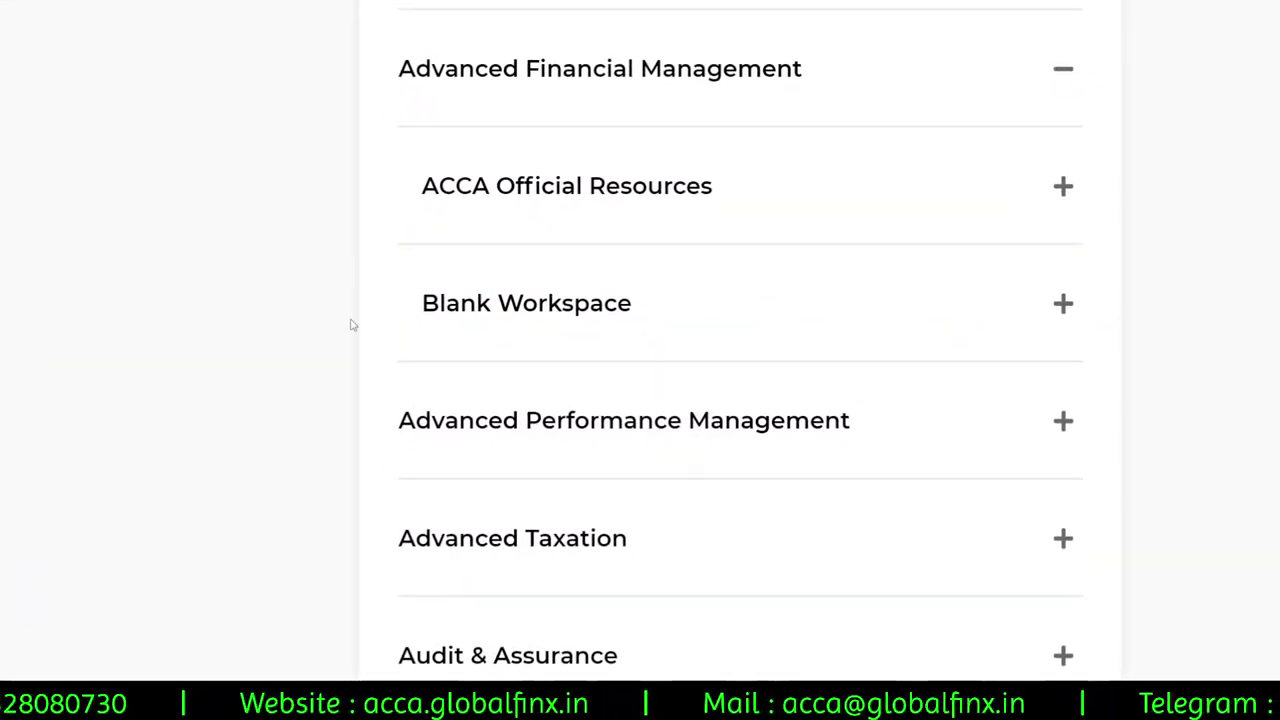
click(635, 334)
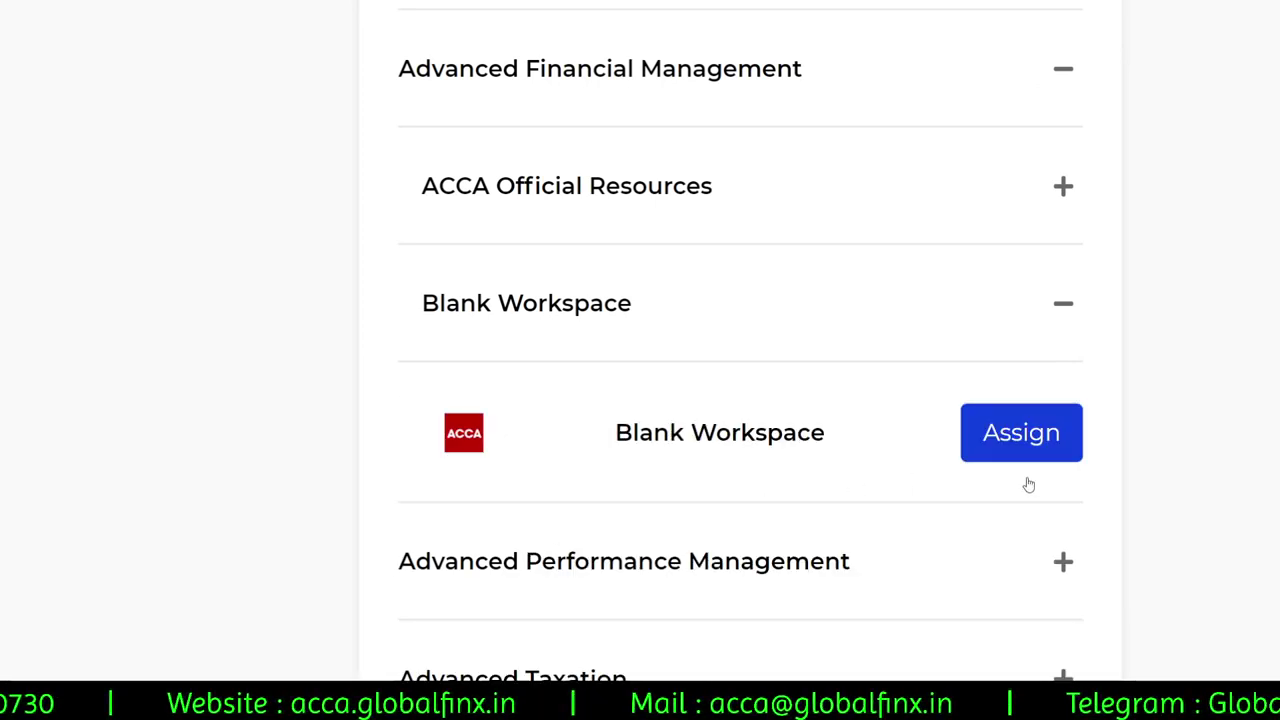
click(629, 314)
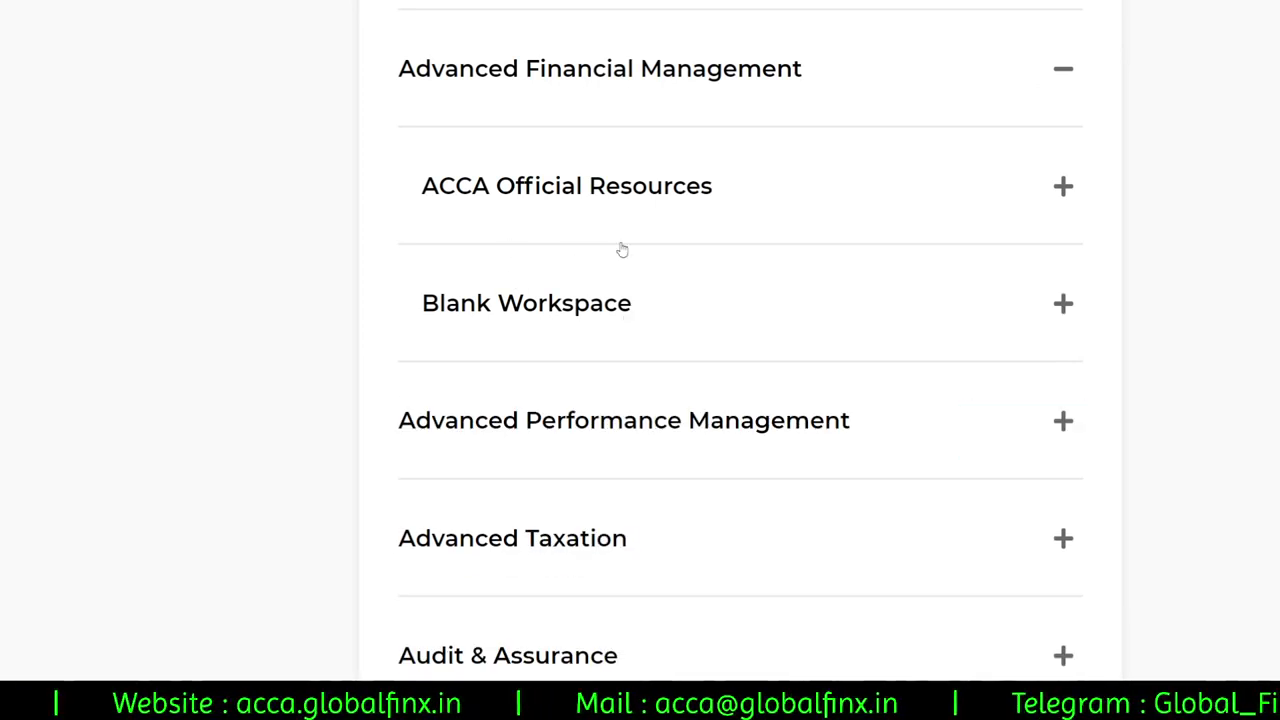
Expand the ACCA Official Resources of Advanced Financial Management and view the Specimen exam group before collapsing it.
click(905, 180)
scroll(313, 167, down, 1)
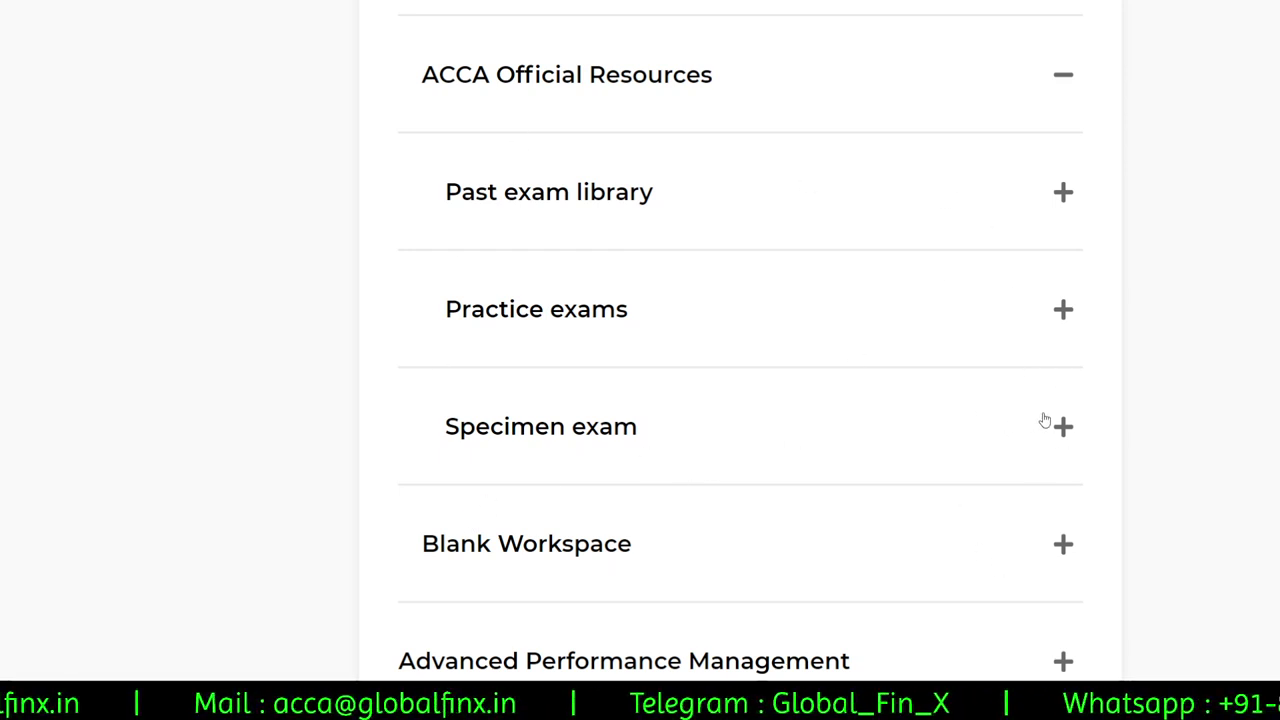
click(1060, 426)
scroll(1045, 421, down, 2)
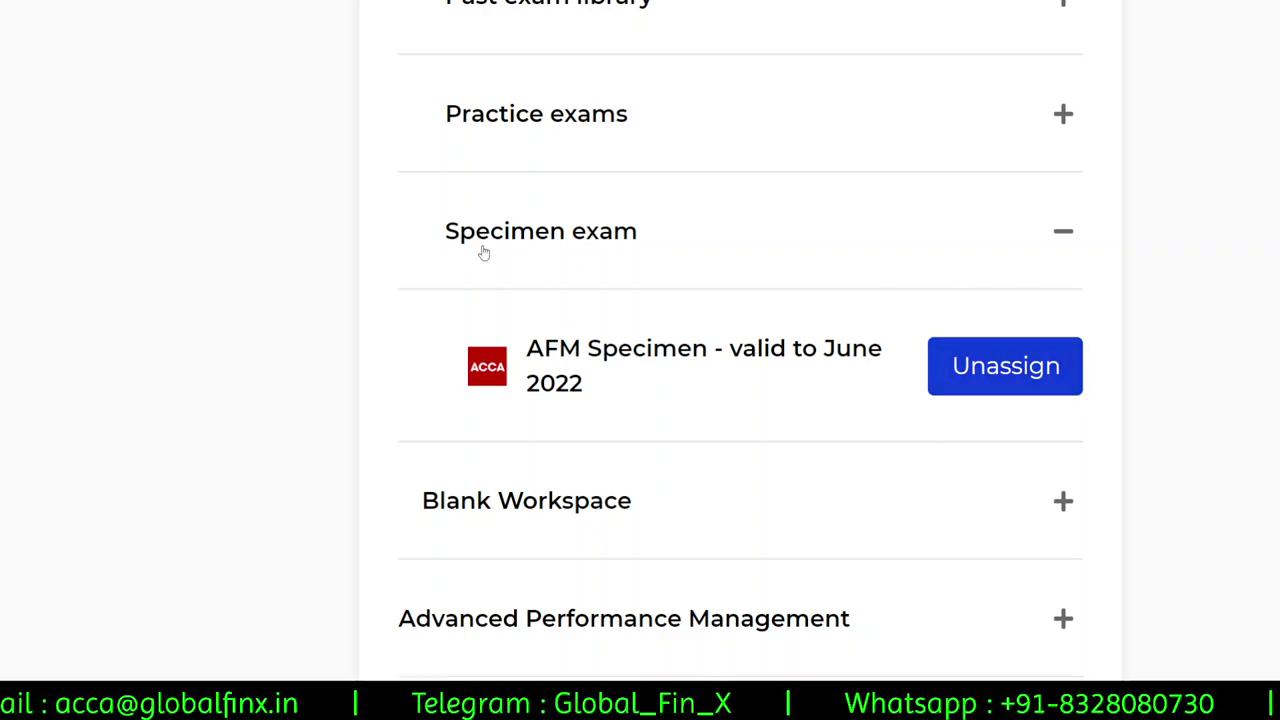
click(902, 248)
Expand Advanced Taxation and look through its country variants.
scroll(646, 311, down, 3)
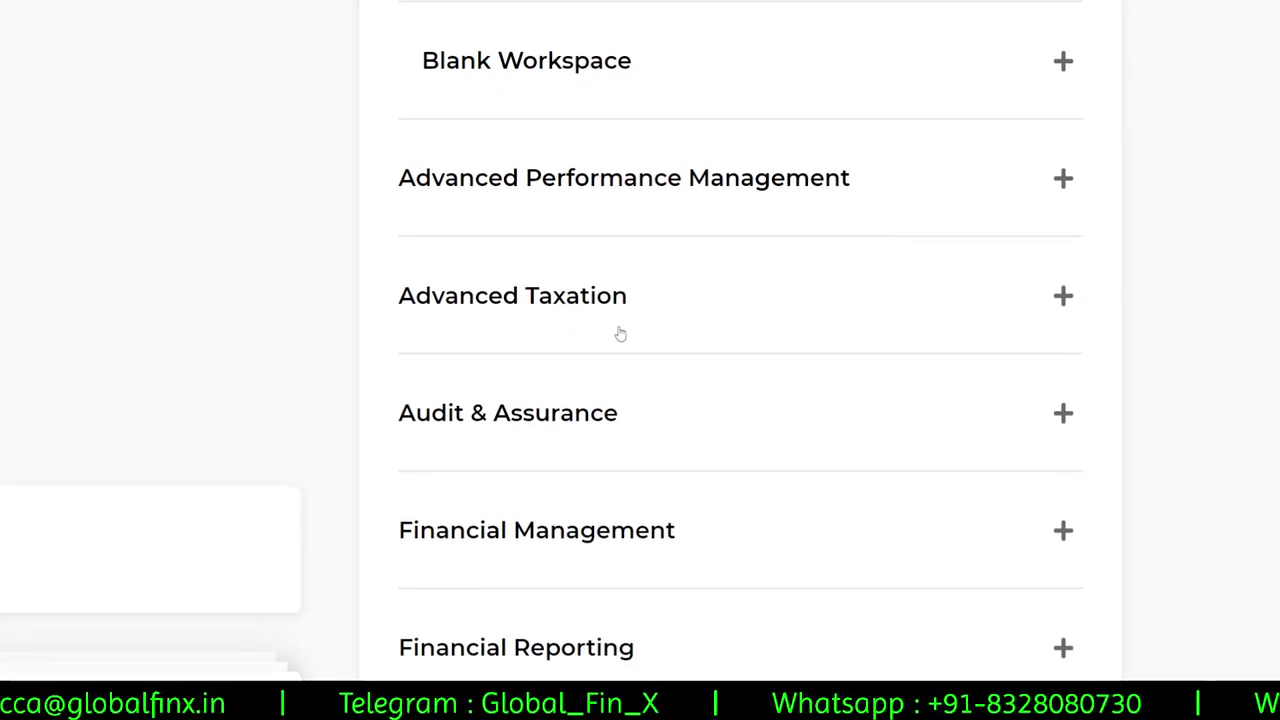
click(620, 334)
scroll(443, 146, down, 2)
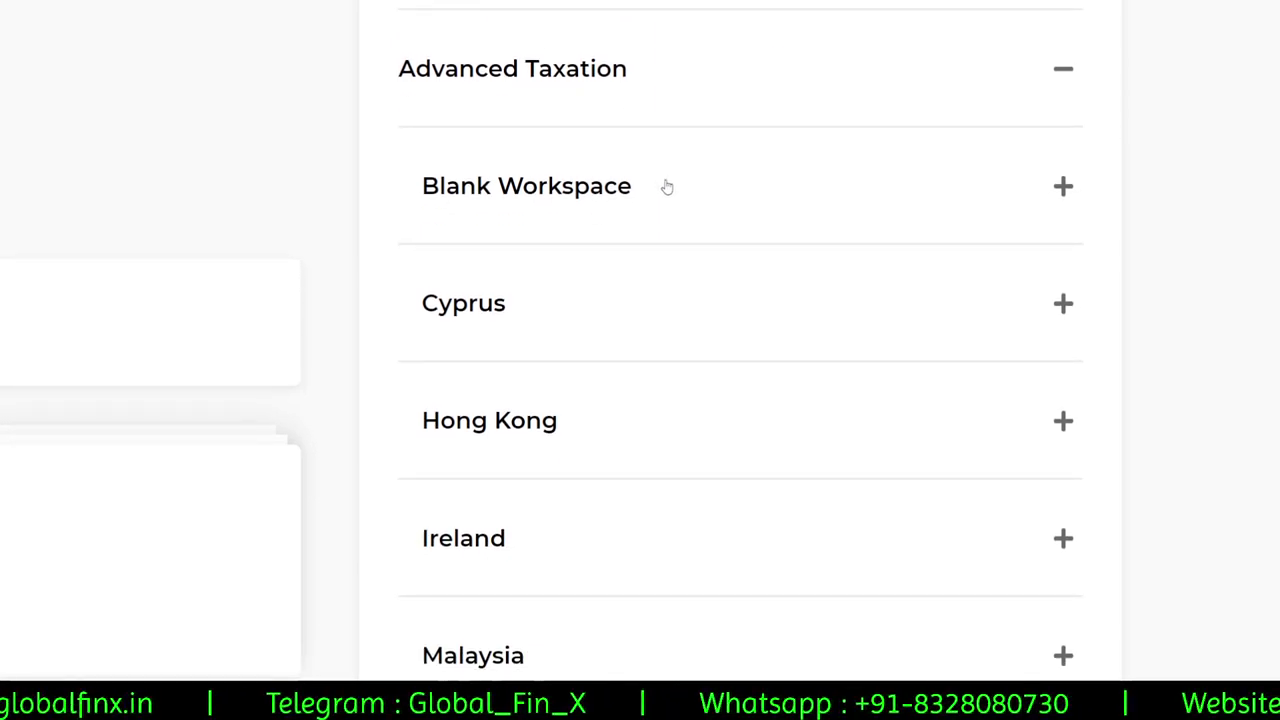
scroll(667, 187, down, 7)
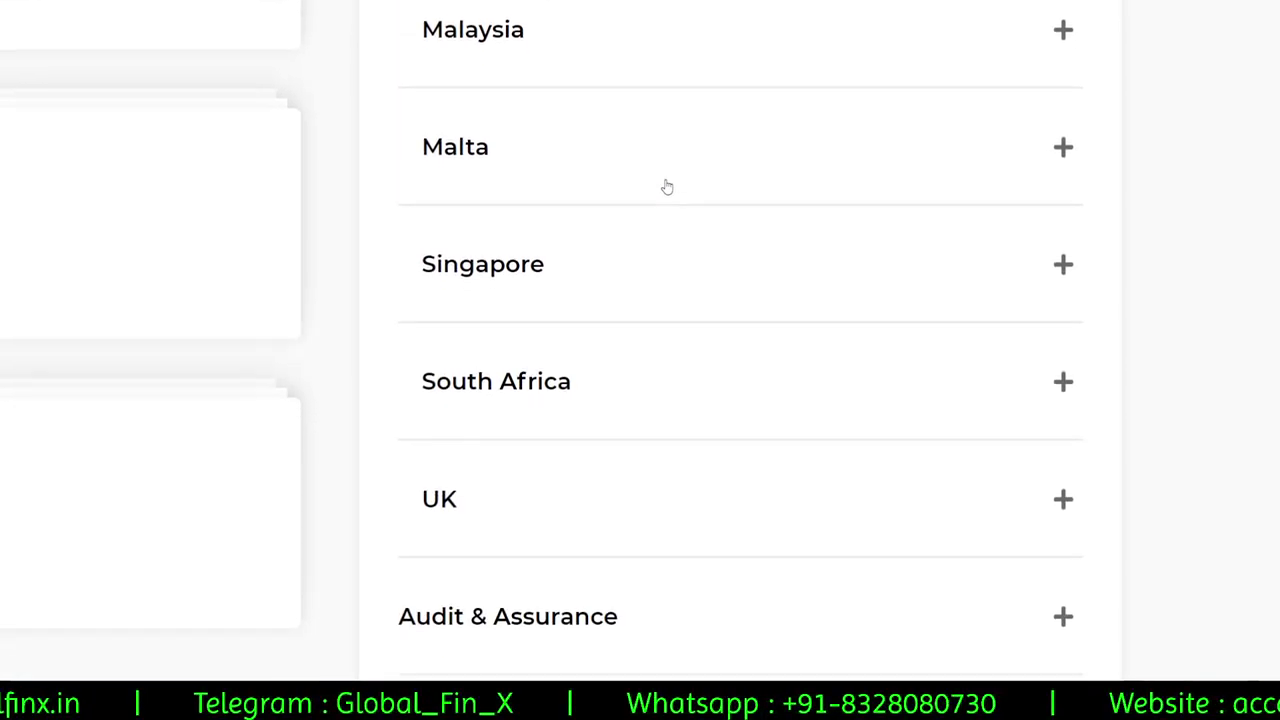
View the ATX-UK Specimen FA2020 paper in the Specimen exam group of the UK variant's ACCA Official Resources.
click(522, 393)
scroll(520, 394, down, 2)
click(766, 306)
scroll(769, 308, down, 1)
scroll(769, 308, down, 1)
click(674, 446)
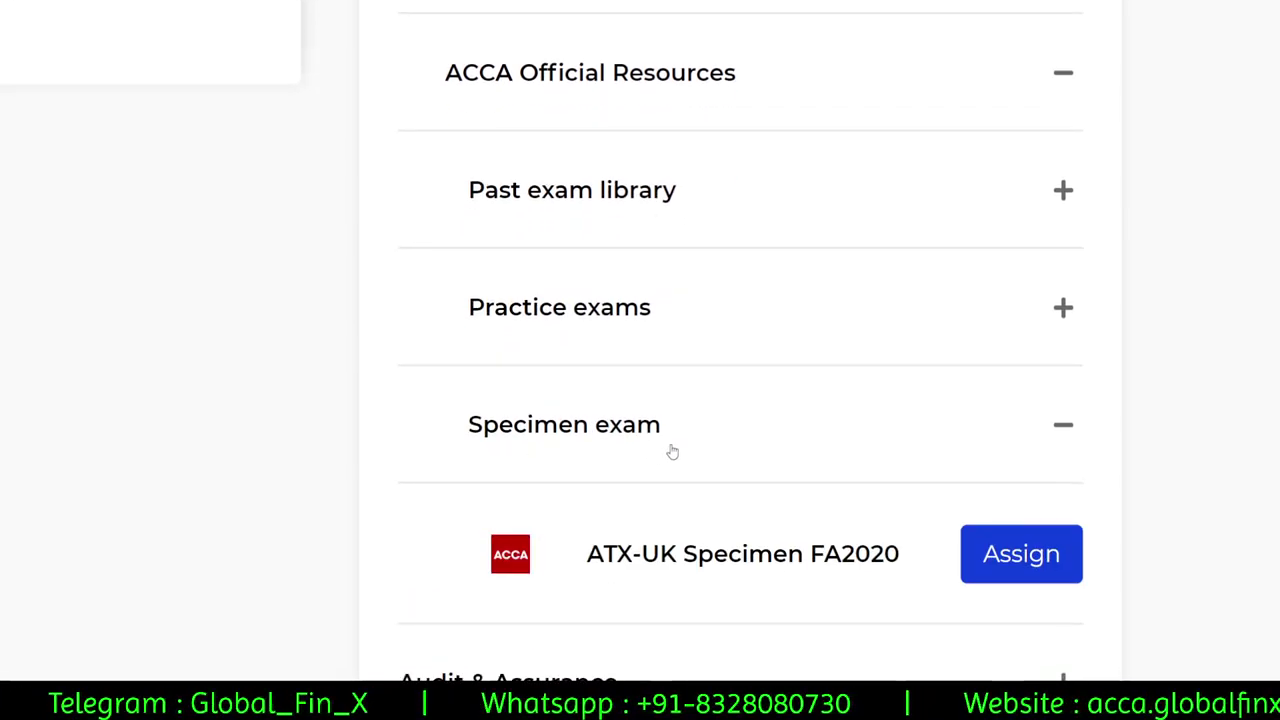
scroll(922, 405, down, 2)
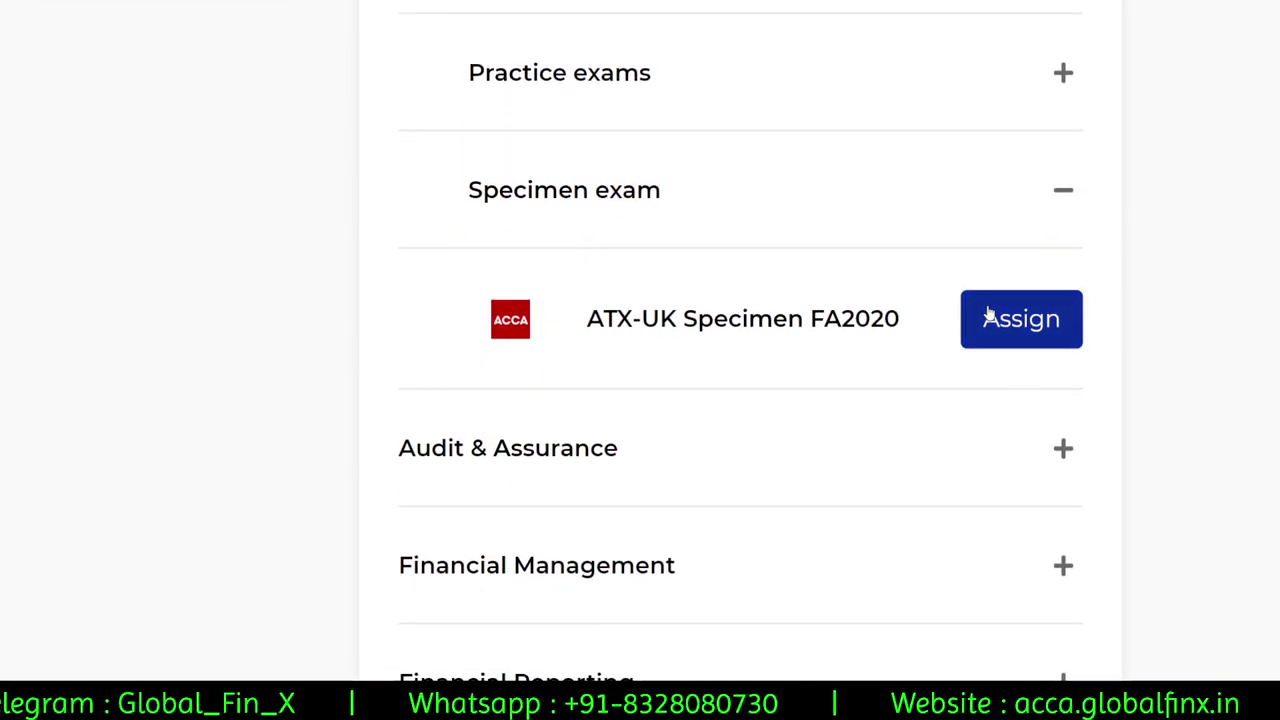
drag(667, 331, 872, 346)
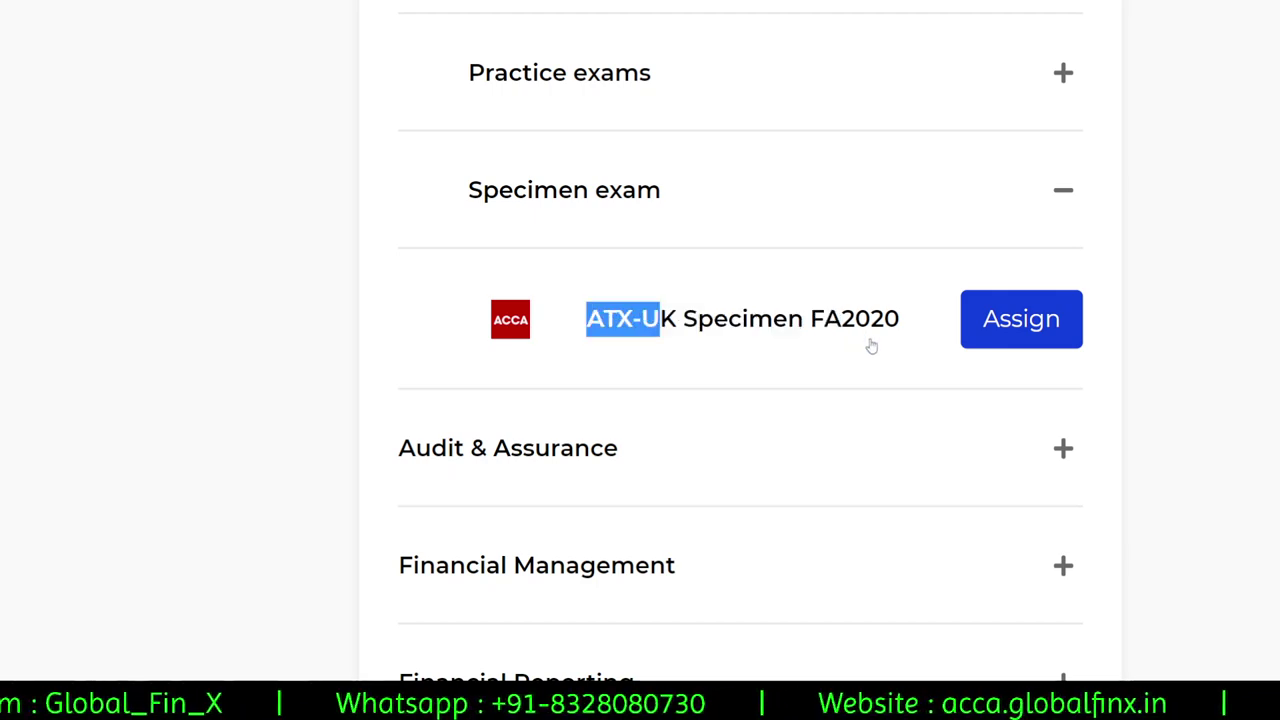
click(178, 372)
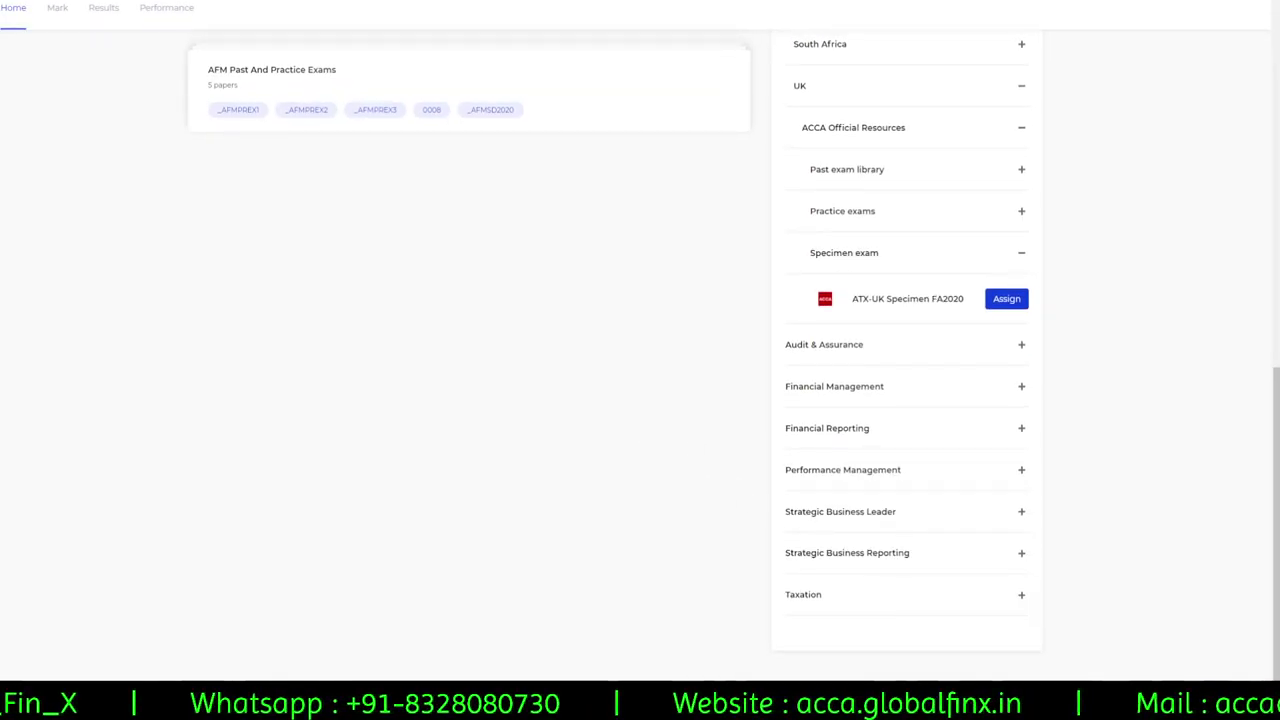
Collapse the UK variant and review the assigned Blank Workspaces, AFM Specimen, and AFM Past And Practice Exams papers.
click(1020, 98)
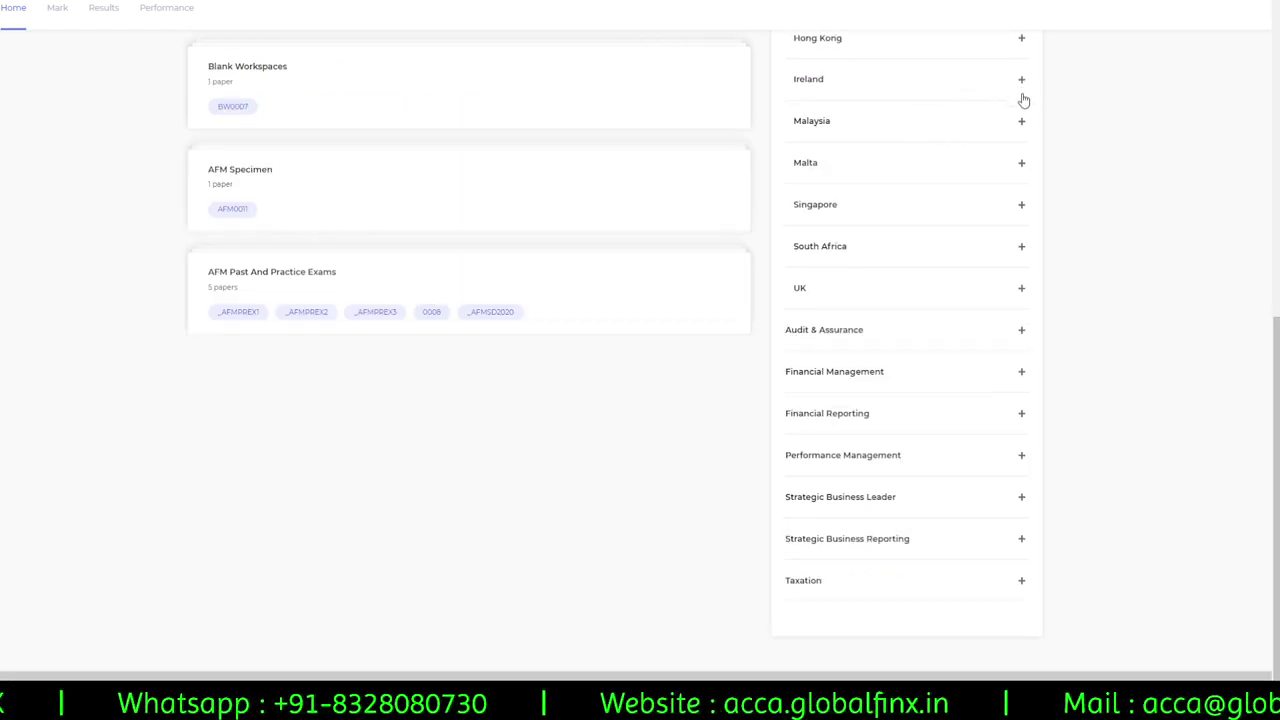
scroll(741, 452, up, 6)
scroll(741, 452, down, 3)
scroll(741, 452, down, 2)
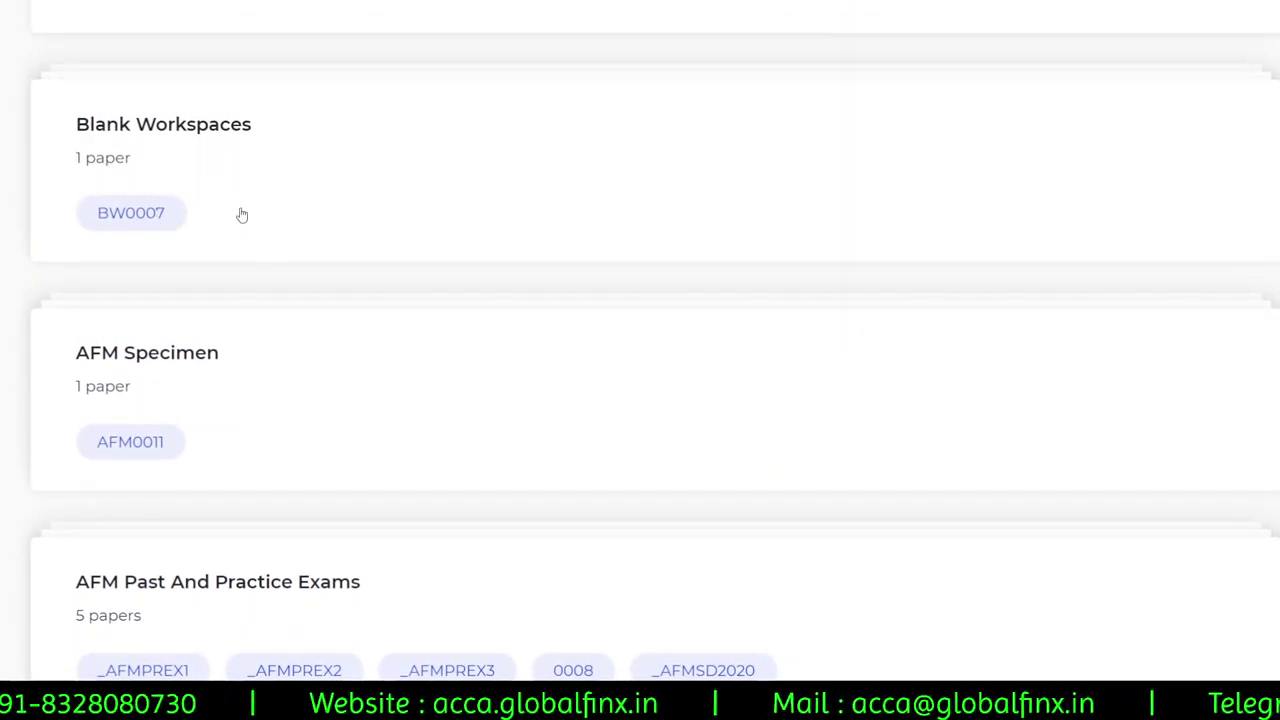
scroll(240, 211, down, 2)
scroll(395, 205, down, 2)
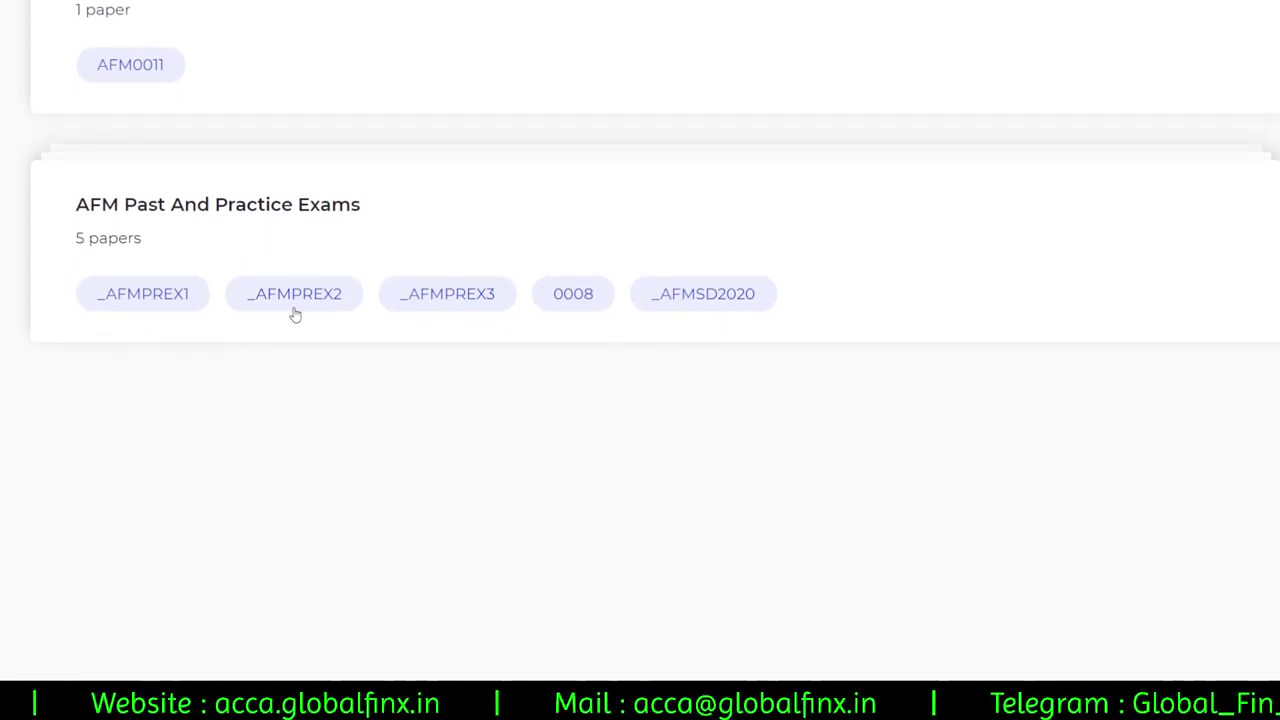
Expand the self-assigned AFM Specimen group and show the extra options of its specimen paper.
scroll(311, 330, up, 4)
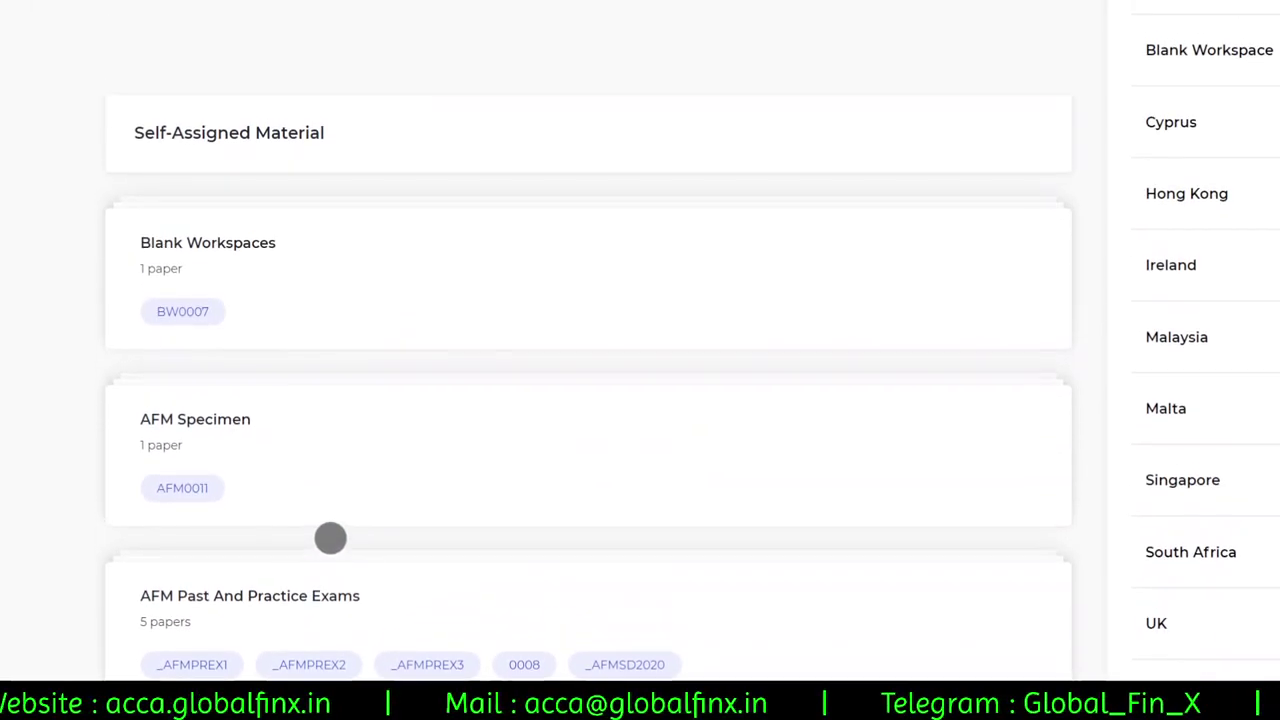
scroll(314, 423, down, 1)
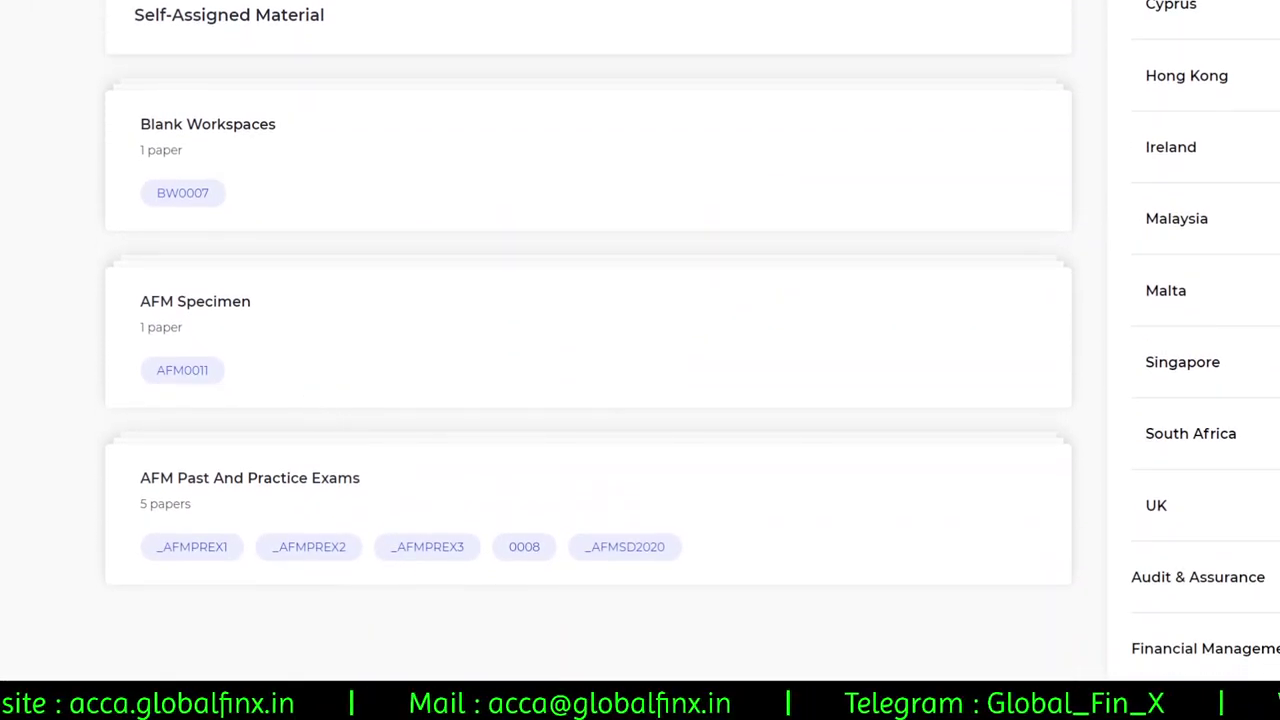
click(263, 313)
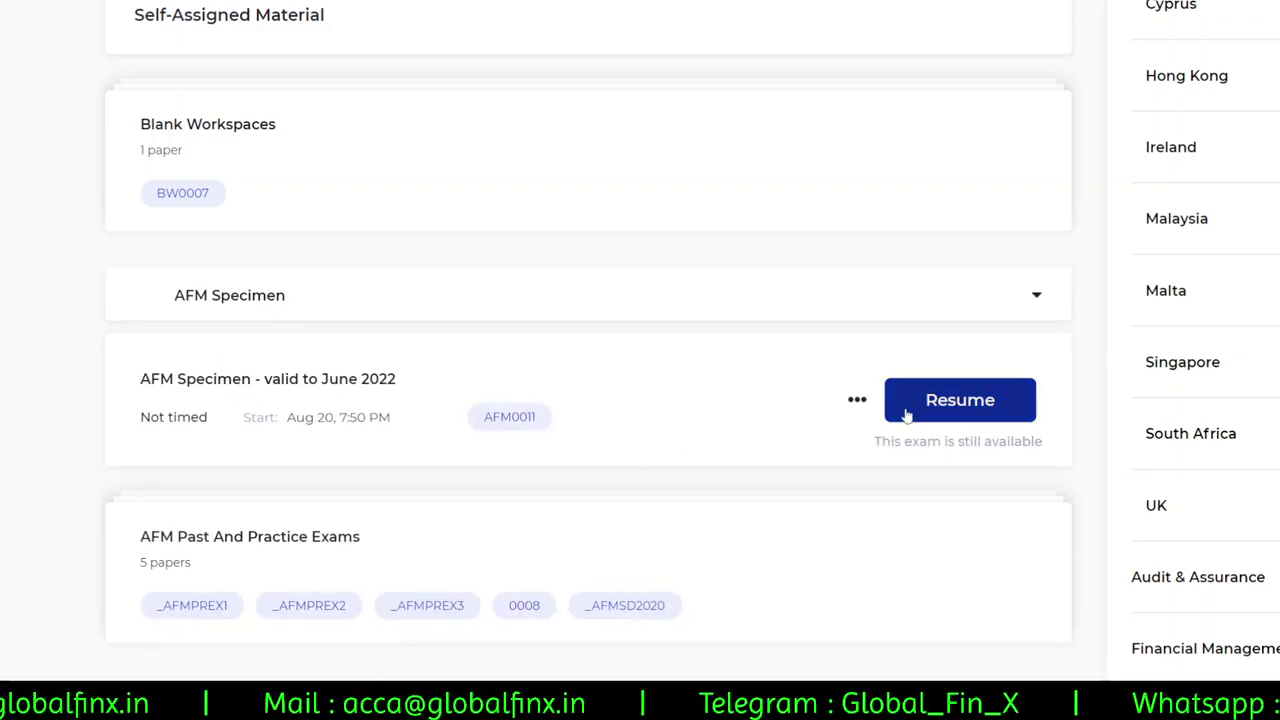
click(858, 402)
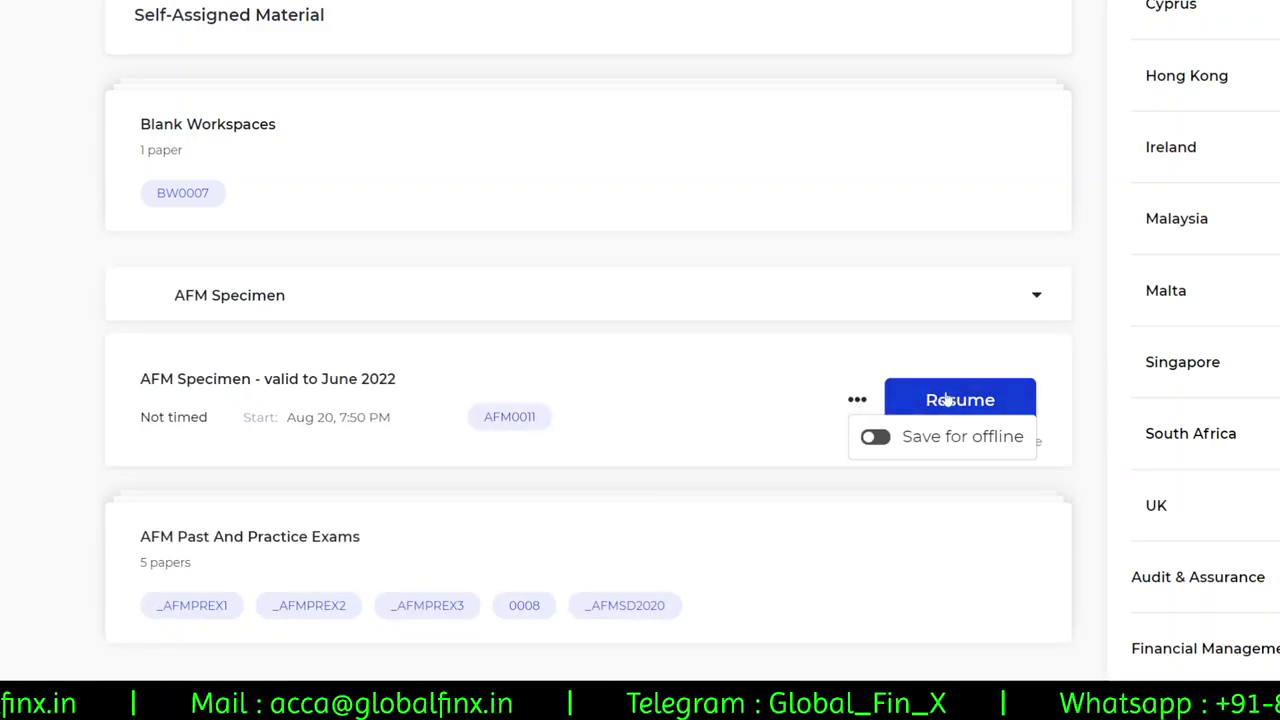
Expand AFM Past And Practice Exams, look through its papers, and collapse the group.
scroll(334, 480, down, 3)
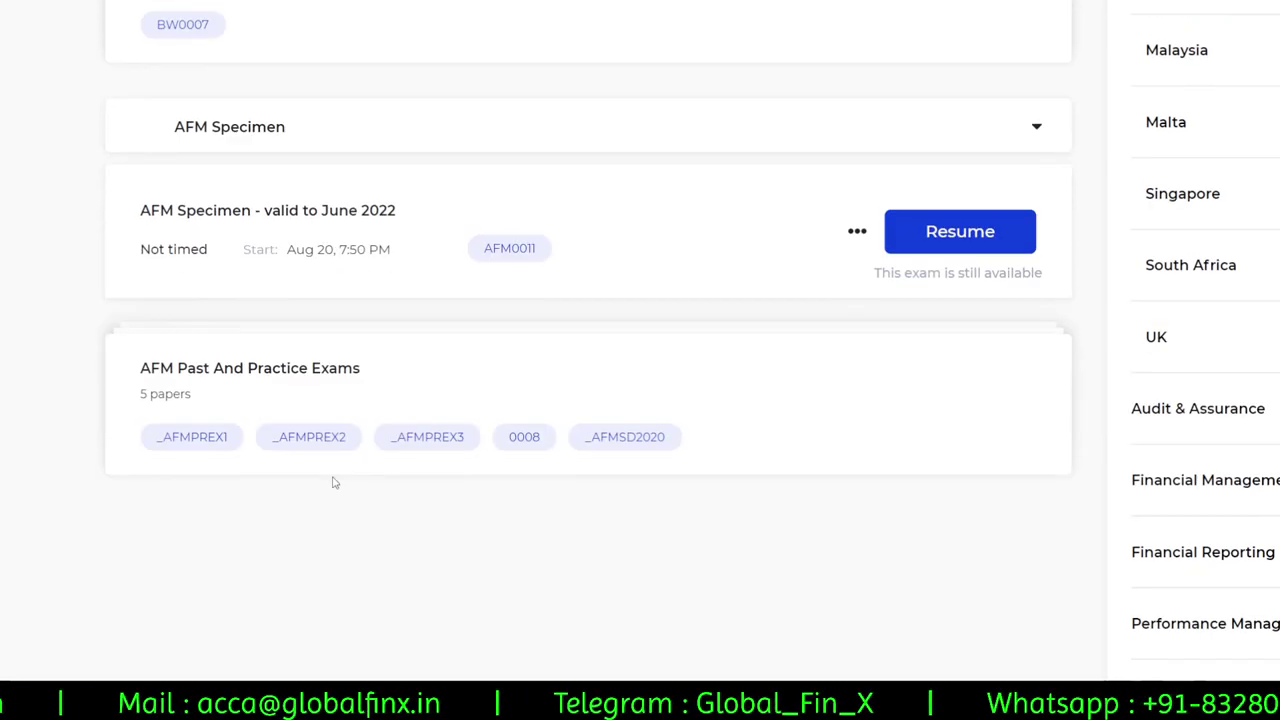
click(281, 424)
scroll(601, 423, down, 2)
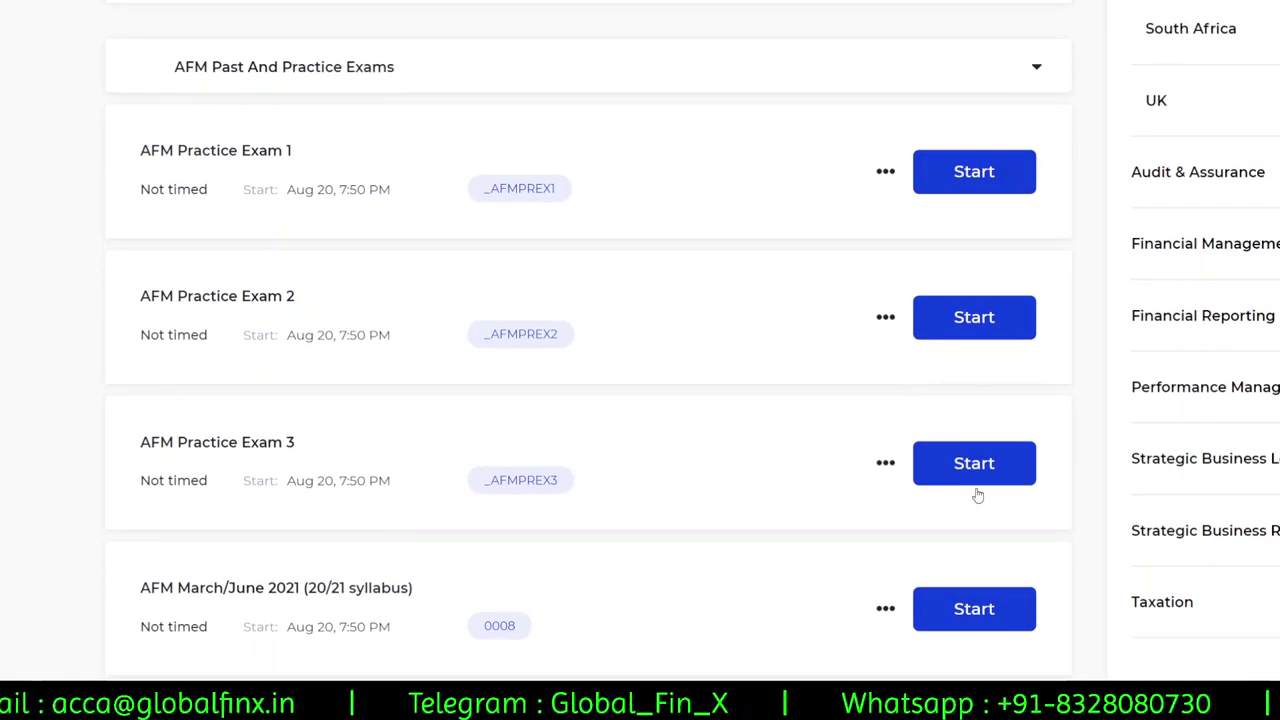
scroll(688, 319, up, 2)
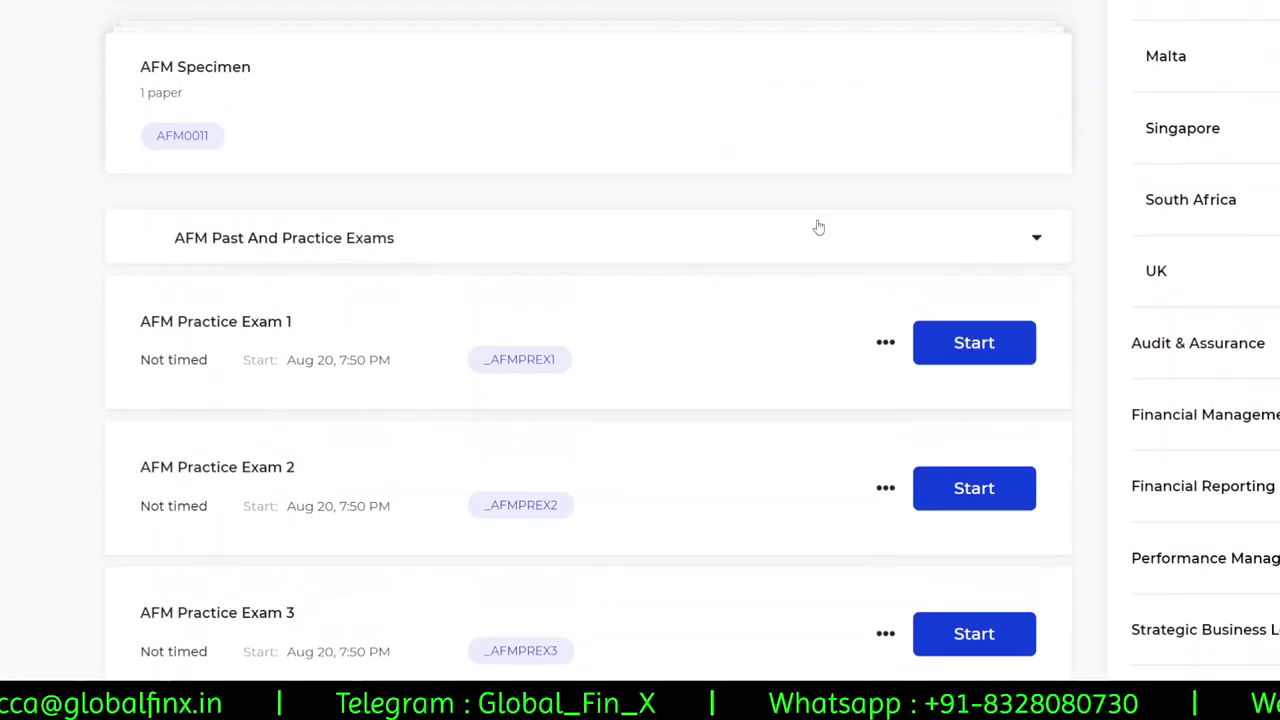
click(818, 228)
Resume the AFM Specimen paper valid to June 2022 and read its Section A instructions.
click(668, 128)
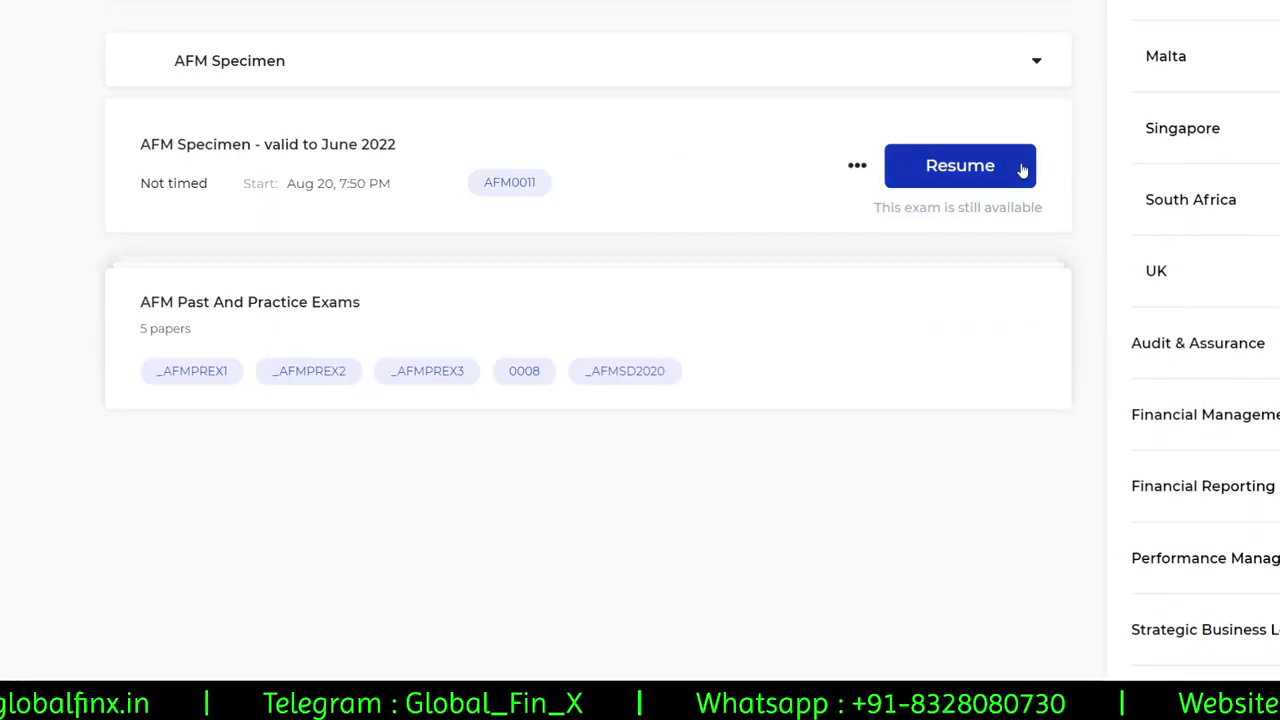
click(957, 160)
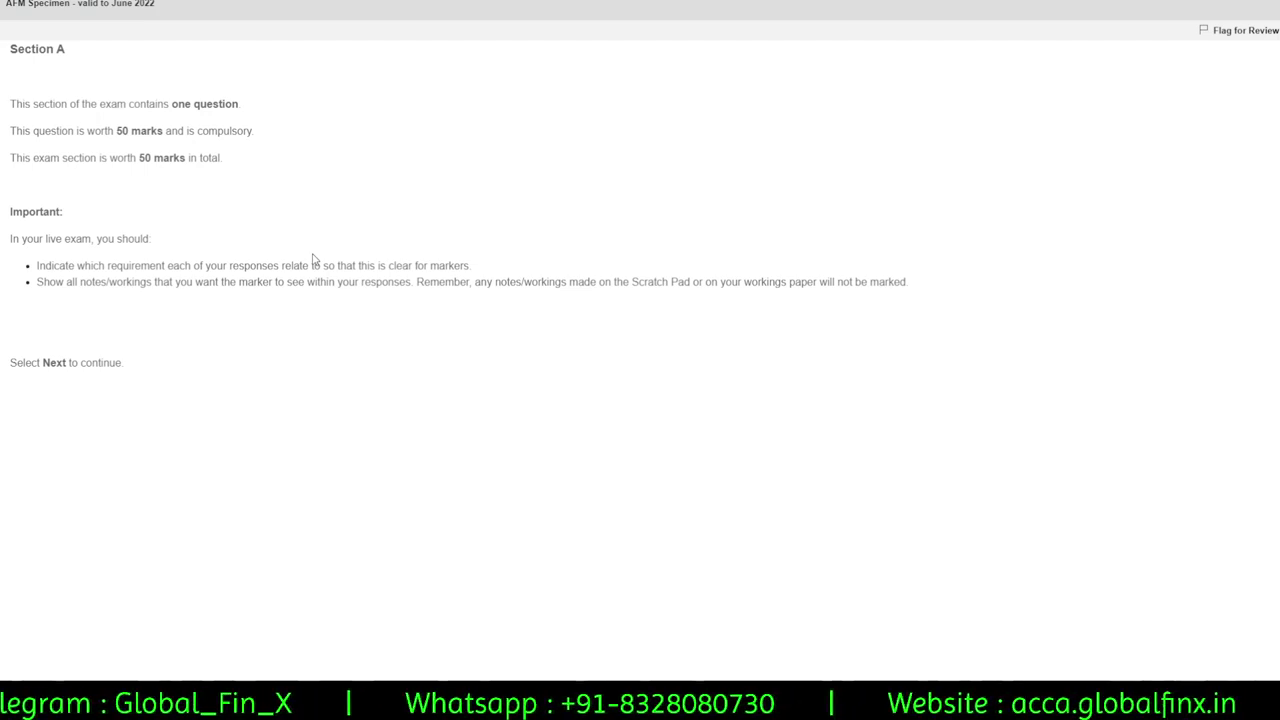
right_click(230, 62)
click(566, 428)
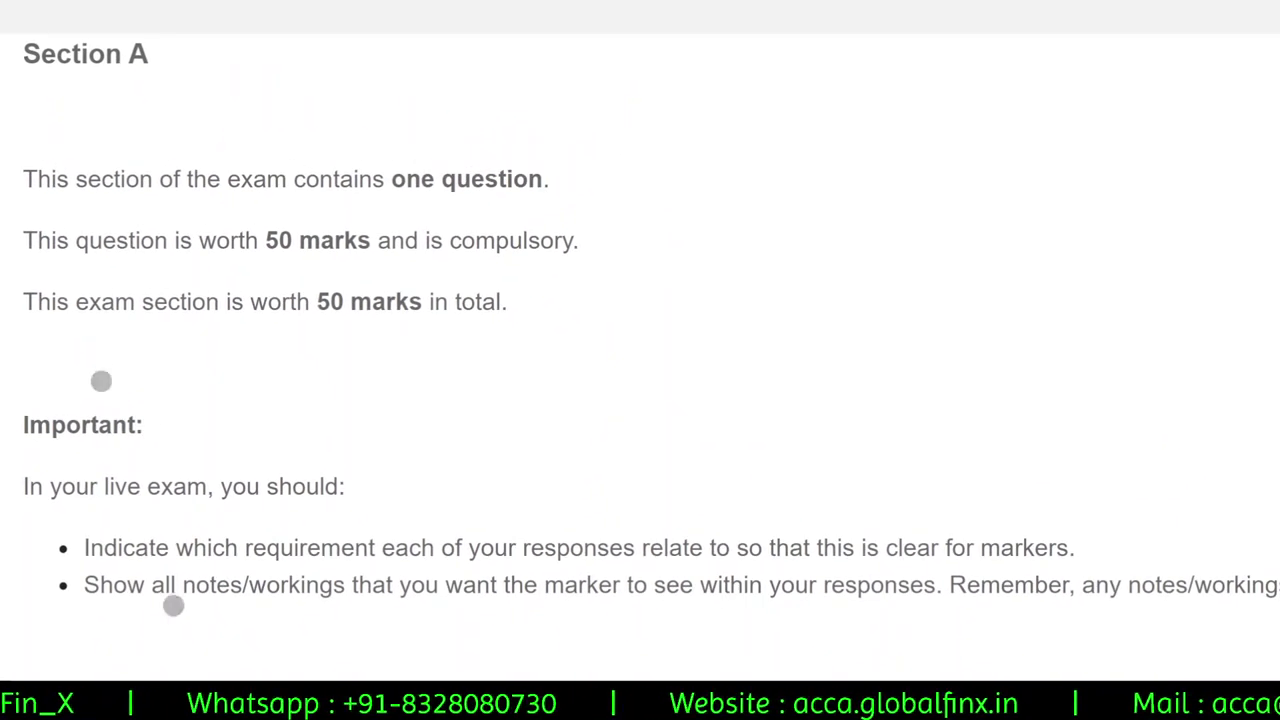
drag(422, 179, 623, 222)
click(326, 326)
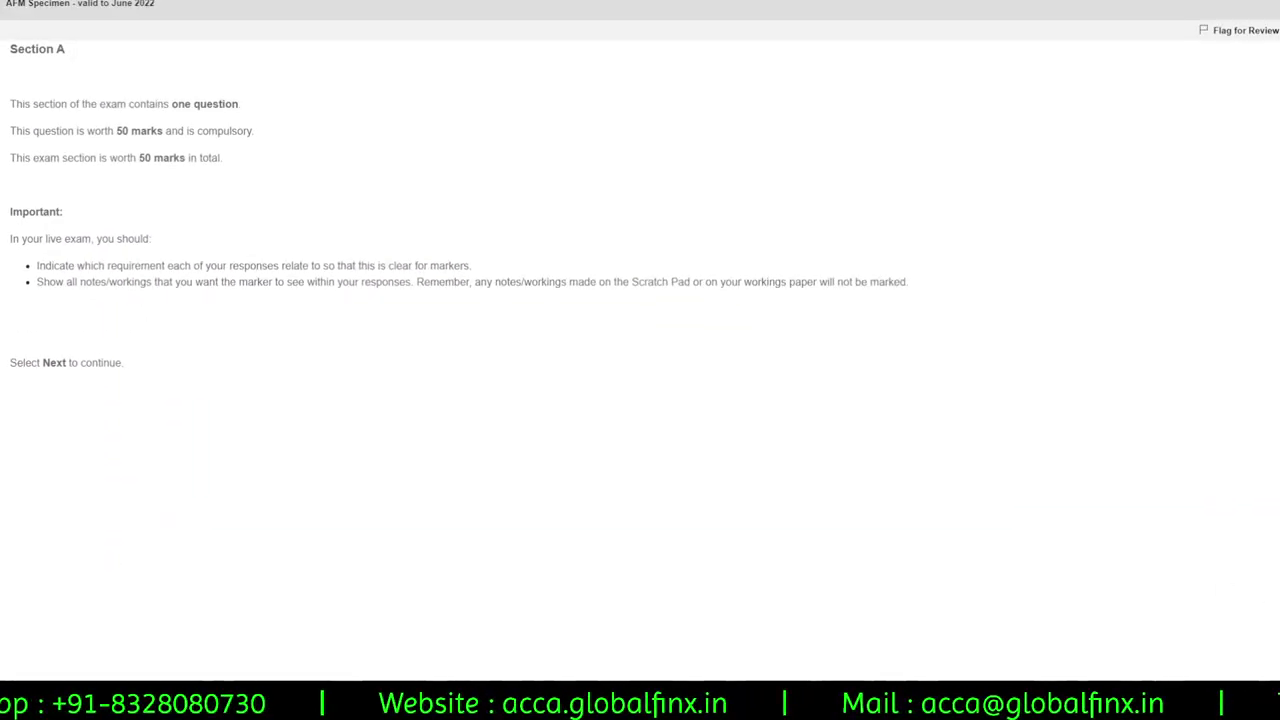
Continue to the Section A question and look over its introduction and numbered list of exhibits.
key(alt+n)
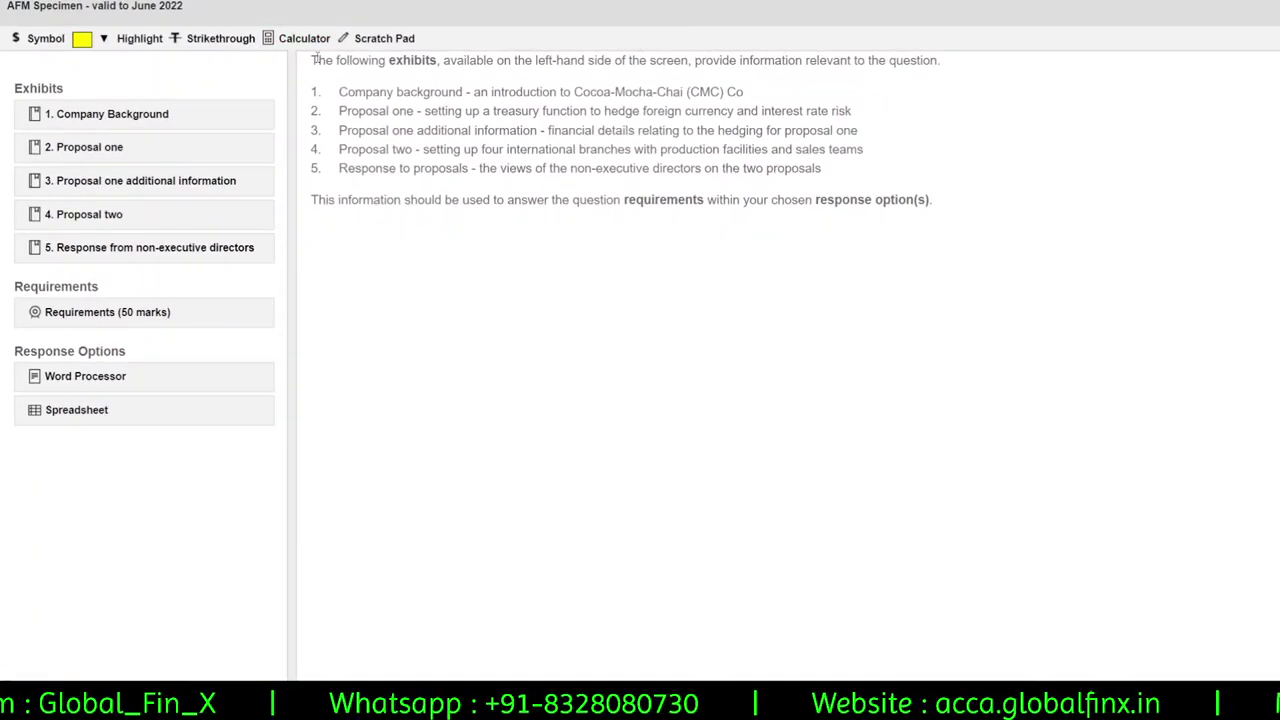
right_click(869, 181)
click(491, 186)
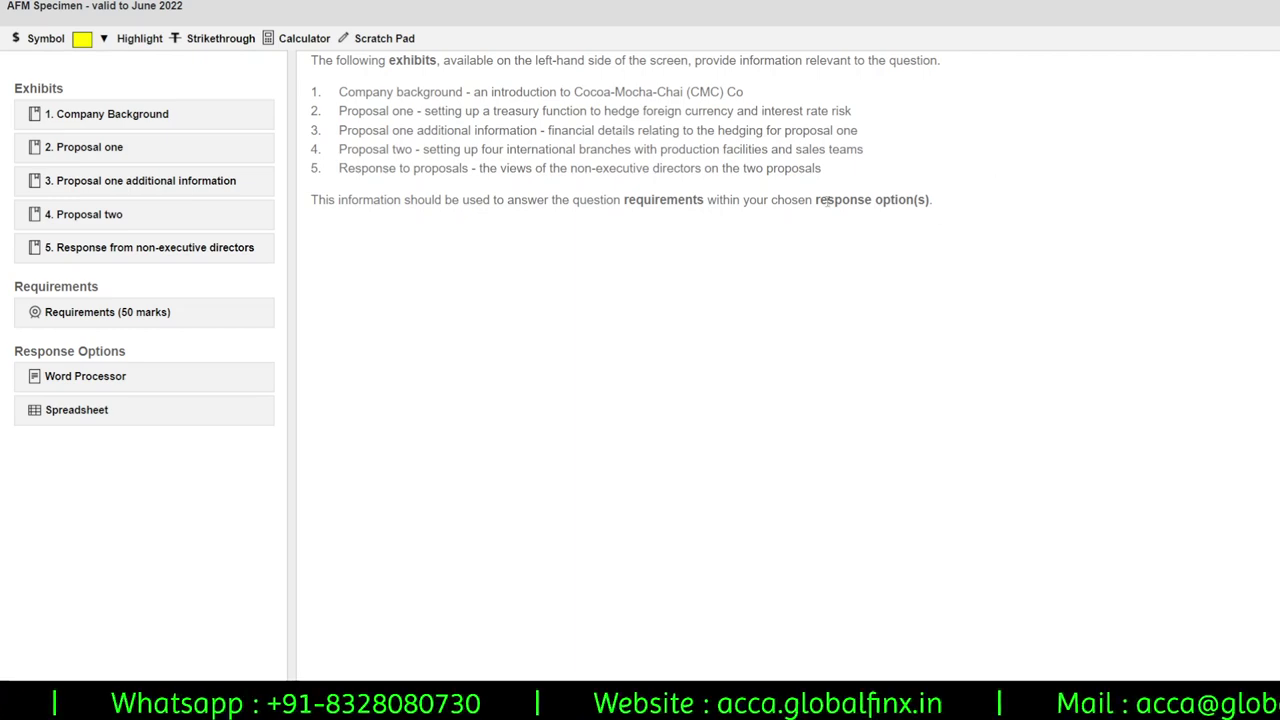
scroll(700, 240, down, 1)
scroll(450, 260, up, 1)
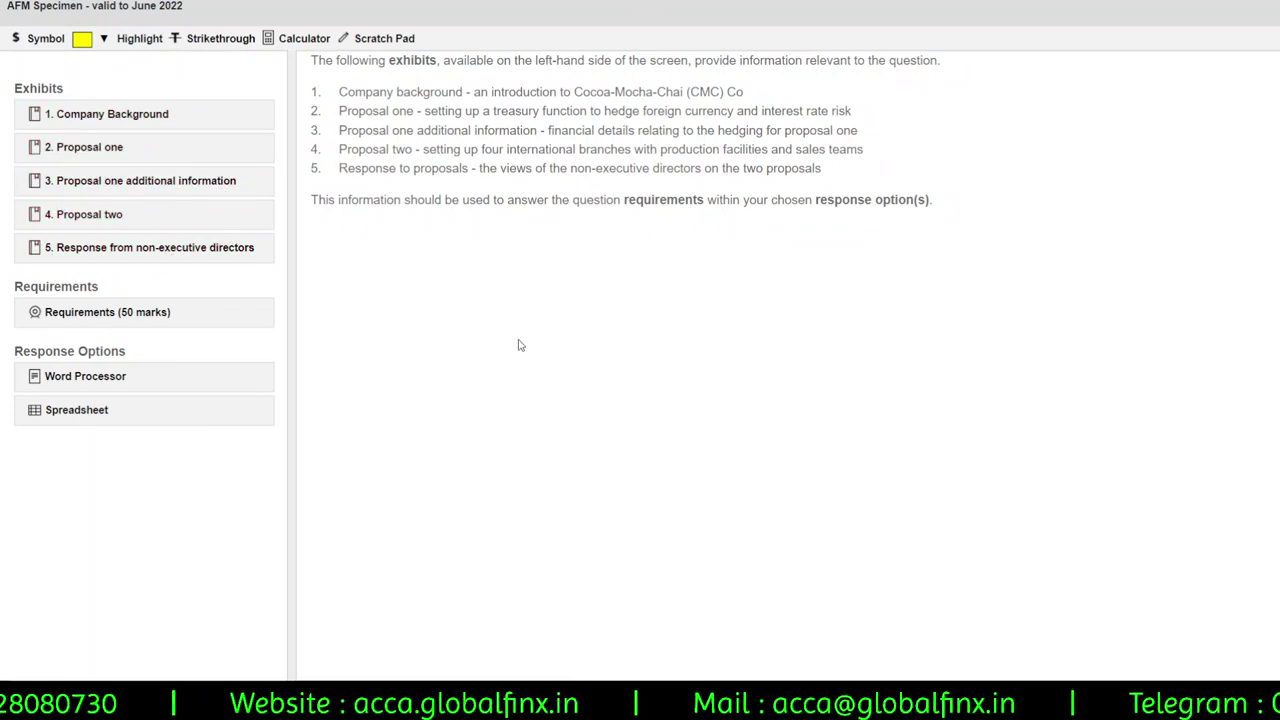
drag(347, 92, 882, 197)
click(882, 197)
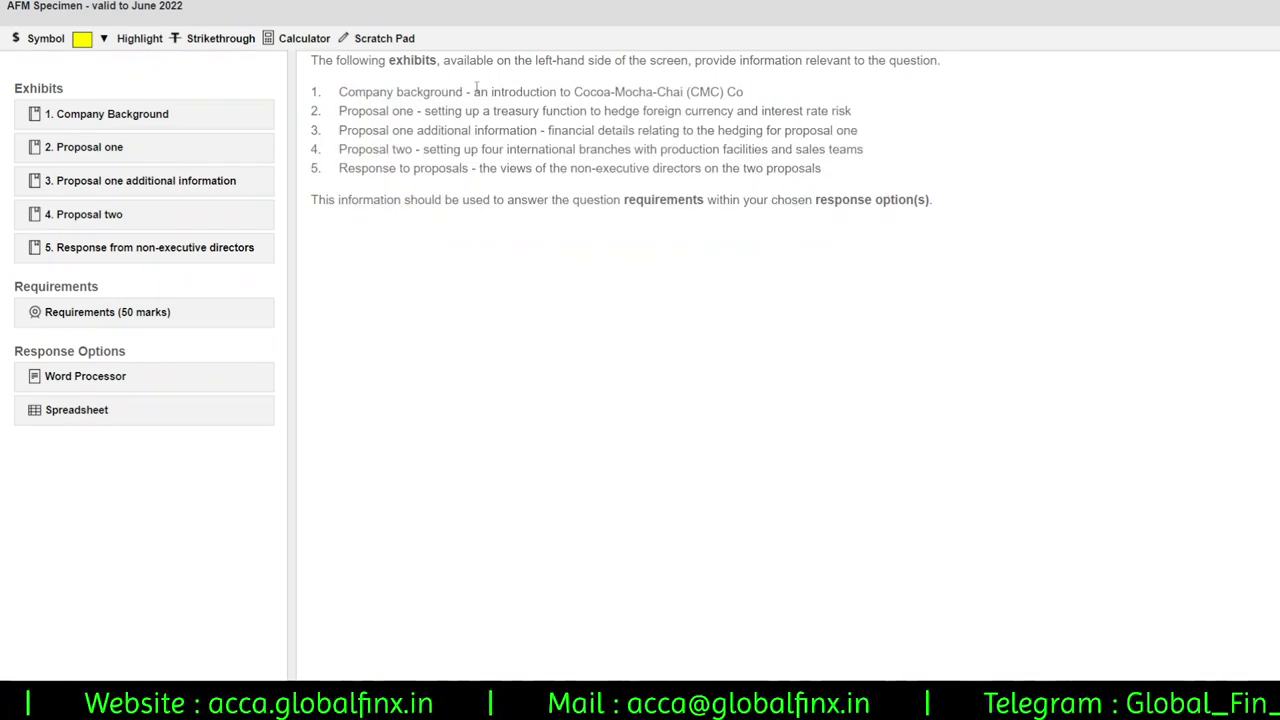
Read the descriptions of the company background and proposal one exhibits in the question introduction.
drag(483, 92, 572, 92)
click(576, 92)
click(750, 92)
click(572, 92)
drag(424, 111, 620, 111)
click(612, 110)
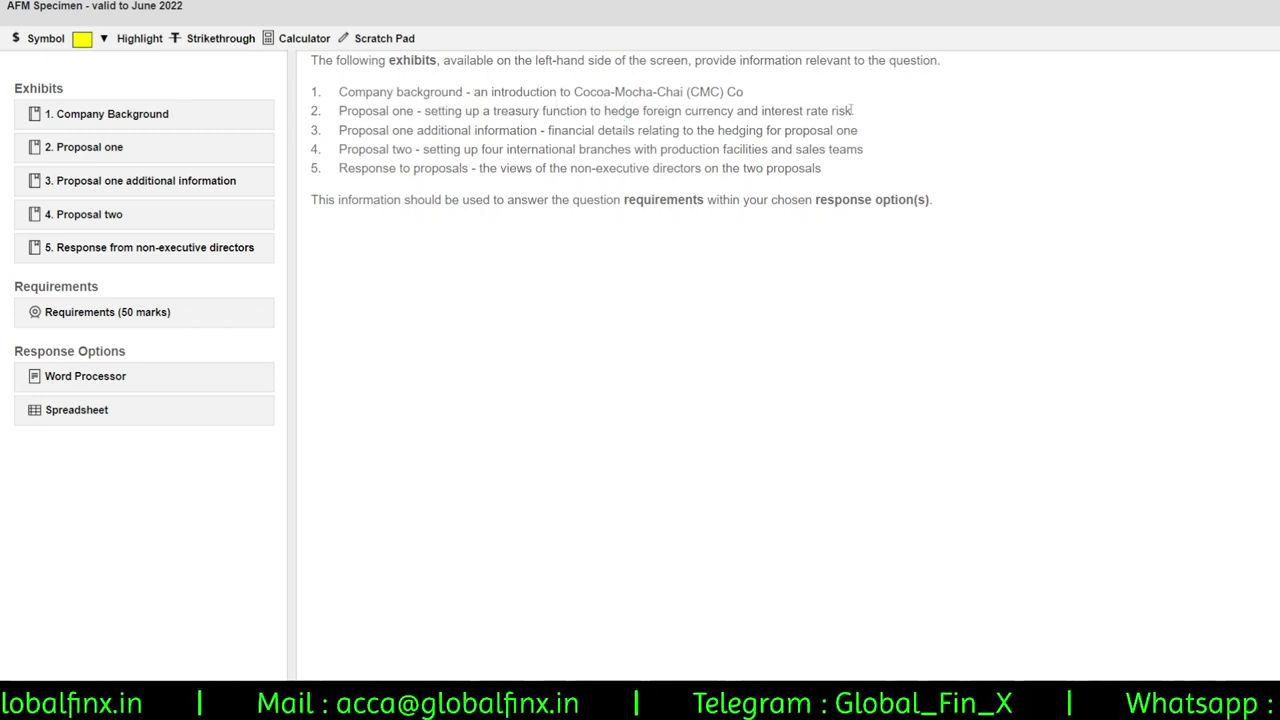
drag(852, 111, 598, 111)
click(598, 111)
Read the description of proposal one's additional information and compare its hedging details with proposal one's foreign currency hedge.
drag(338, 131, 518, 131)
click(517, 131)
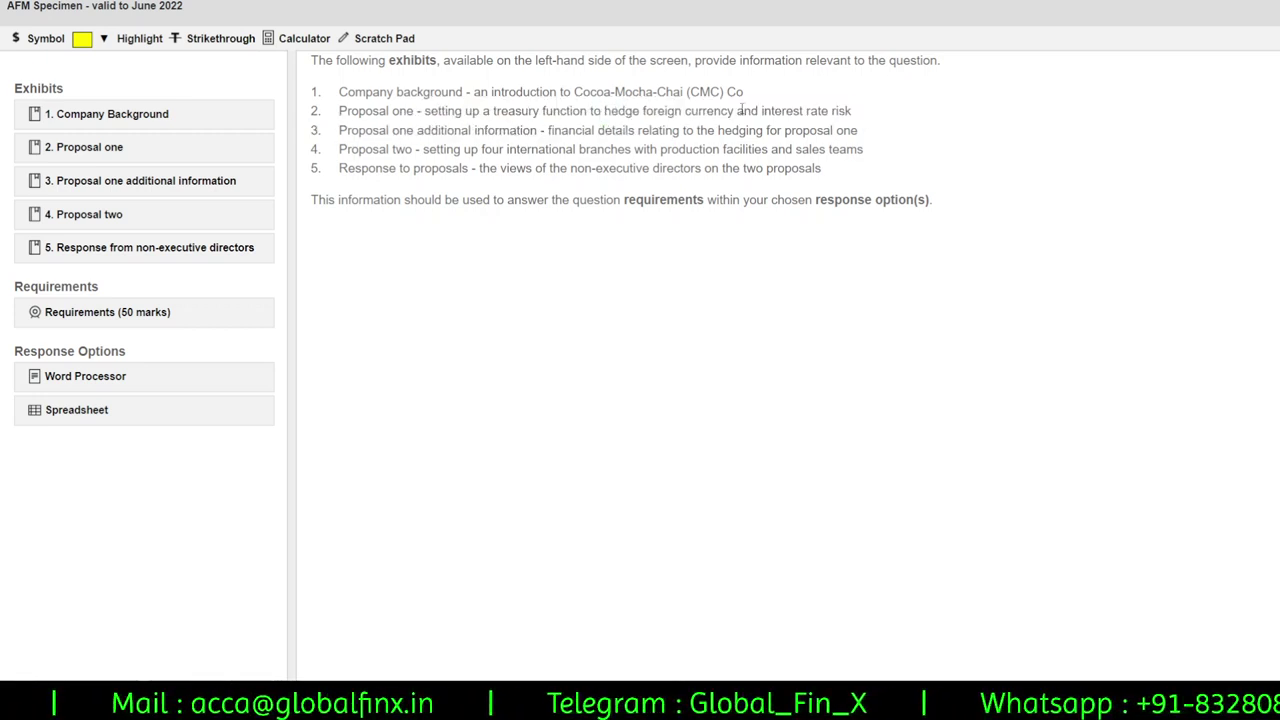
drag(603, 111, 708, 111)
click(708, 111)
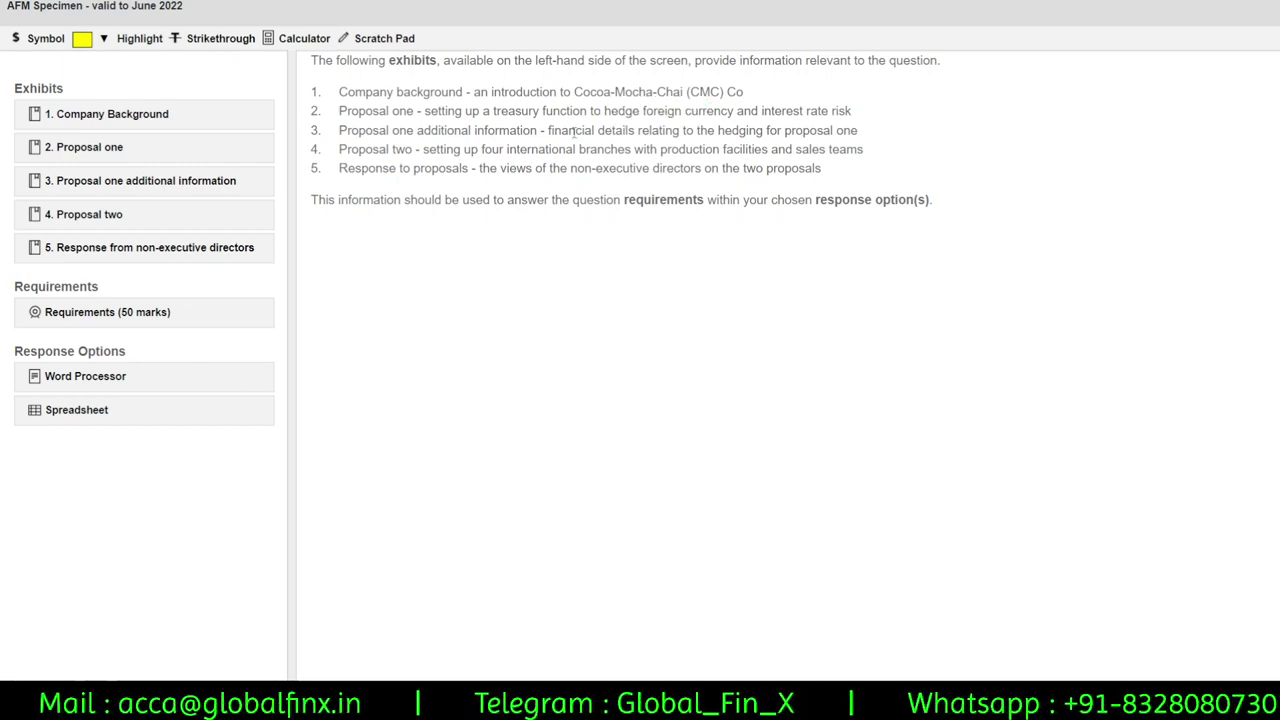
drag(550, 104, 736, 104)
click(716, 104)
click(885, 98)
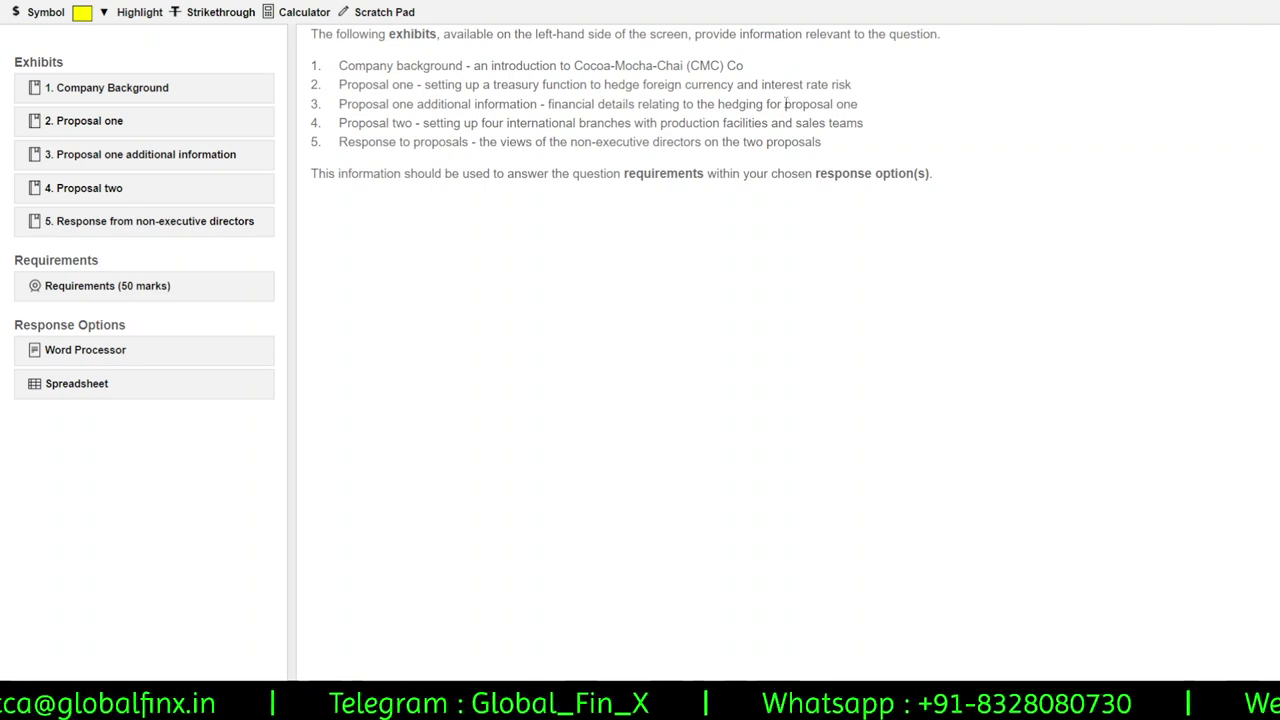
drag(601, 86, 734, 86)
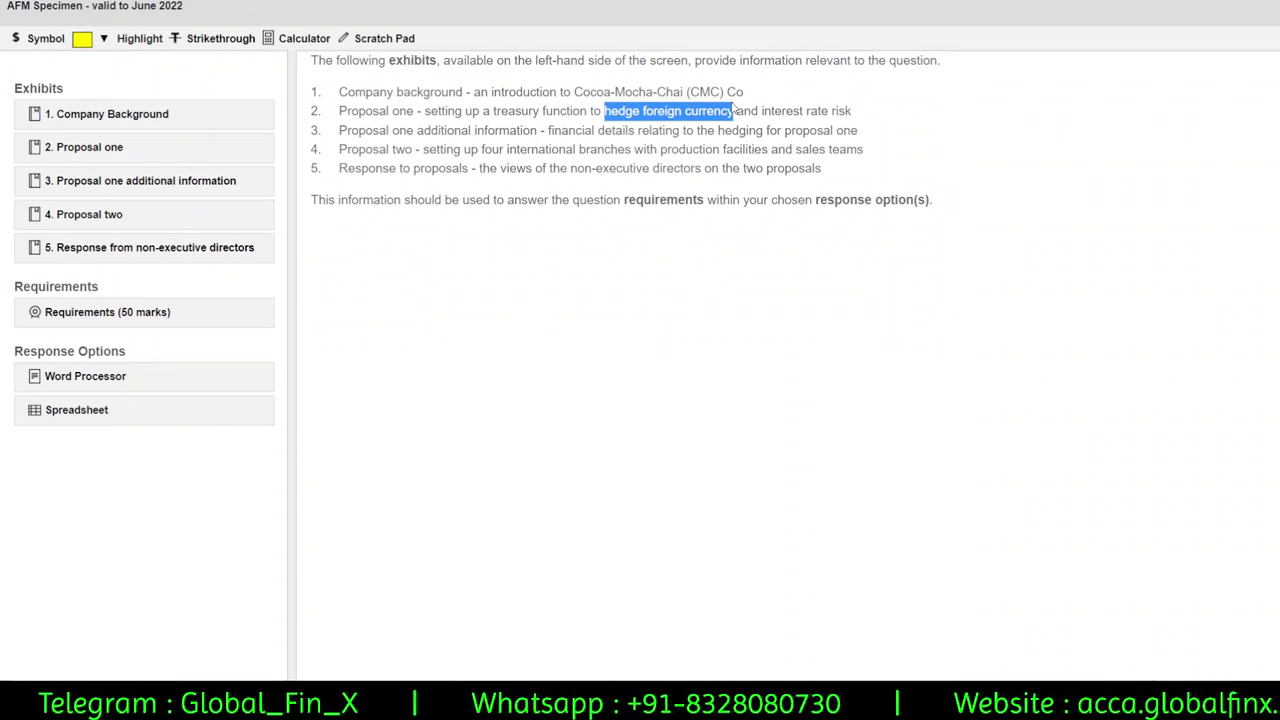
drag(718, 128, 766, 130)
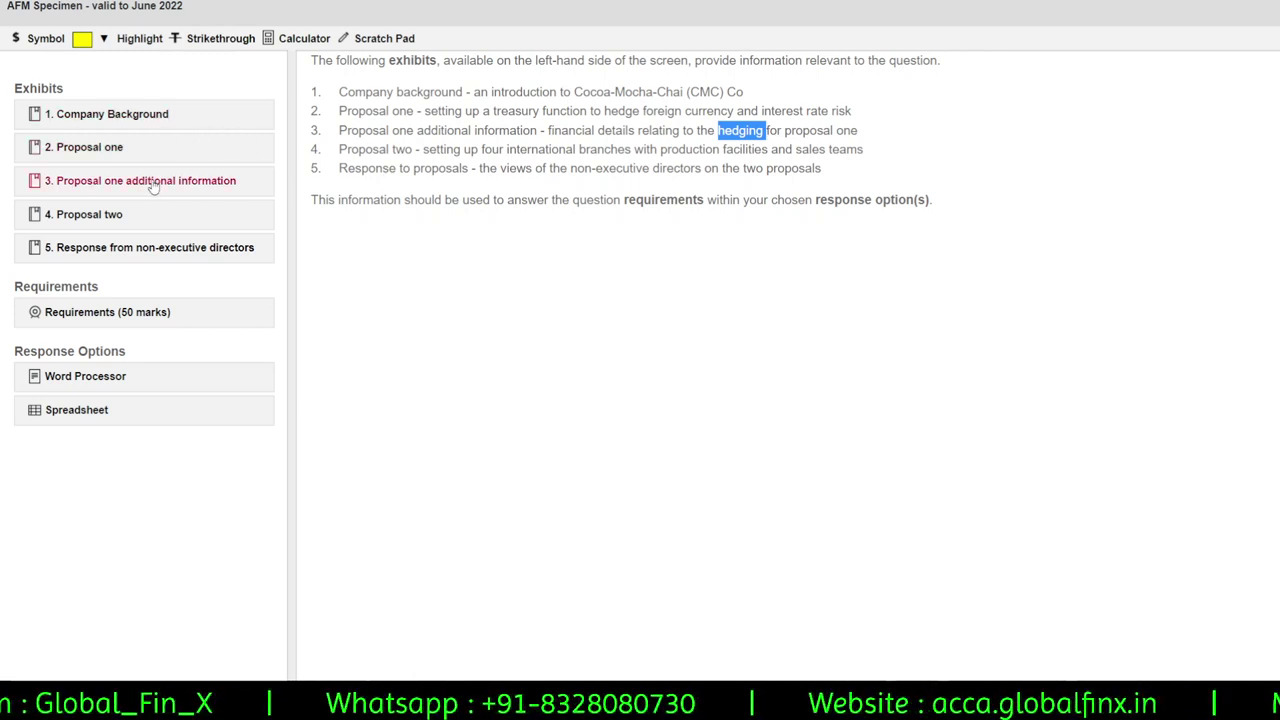
Read the description of proposal two about setting up four international branches with production facilities and sales teams.
drag(336, 150, 606, 168)
click(487, 152)
drag(436, 150, 622, 168)
click(648, 167)
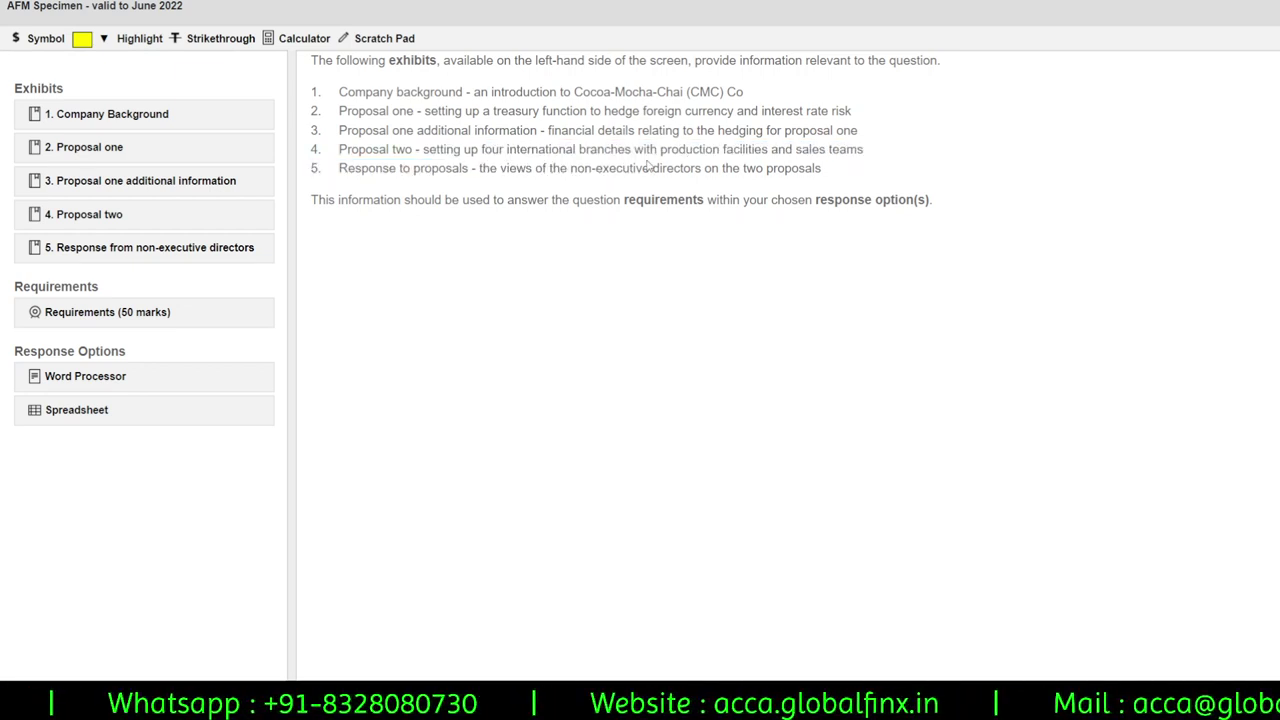
mouse_move(758, 168)
mouse_down()
mouse_move(733, 168)
mouse_move(757, 168)
mouse_up()
mouse_move(864, 149)
mouse_down()
mouse_move(537, 168)
mouse_move(310, 150)
mouse_up()
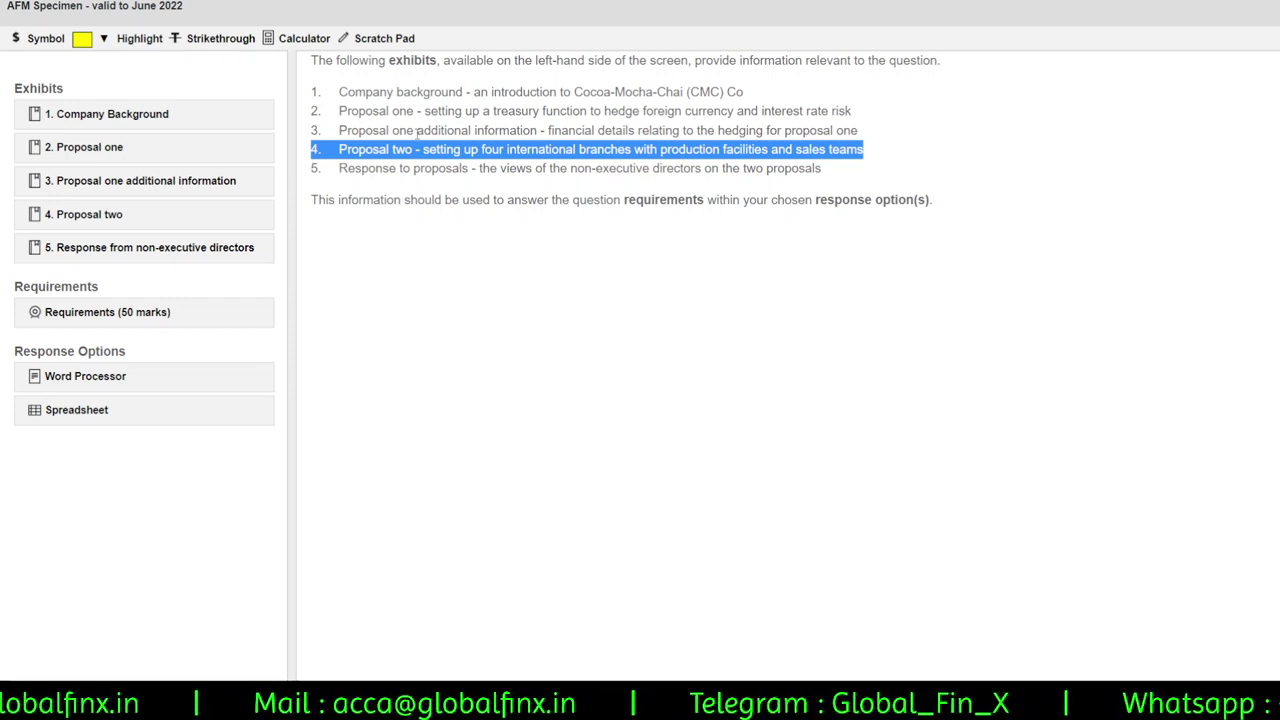
Read the description of the non-executive directors' response and the note on answering the requirements within the response options.
click(340, 172)
drag(340, 172, 748, 170)
click(748, 170)
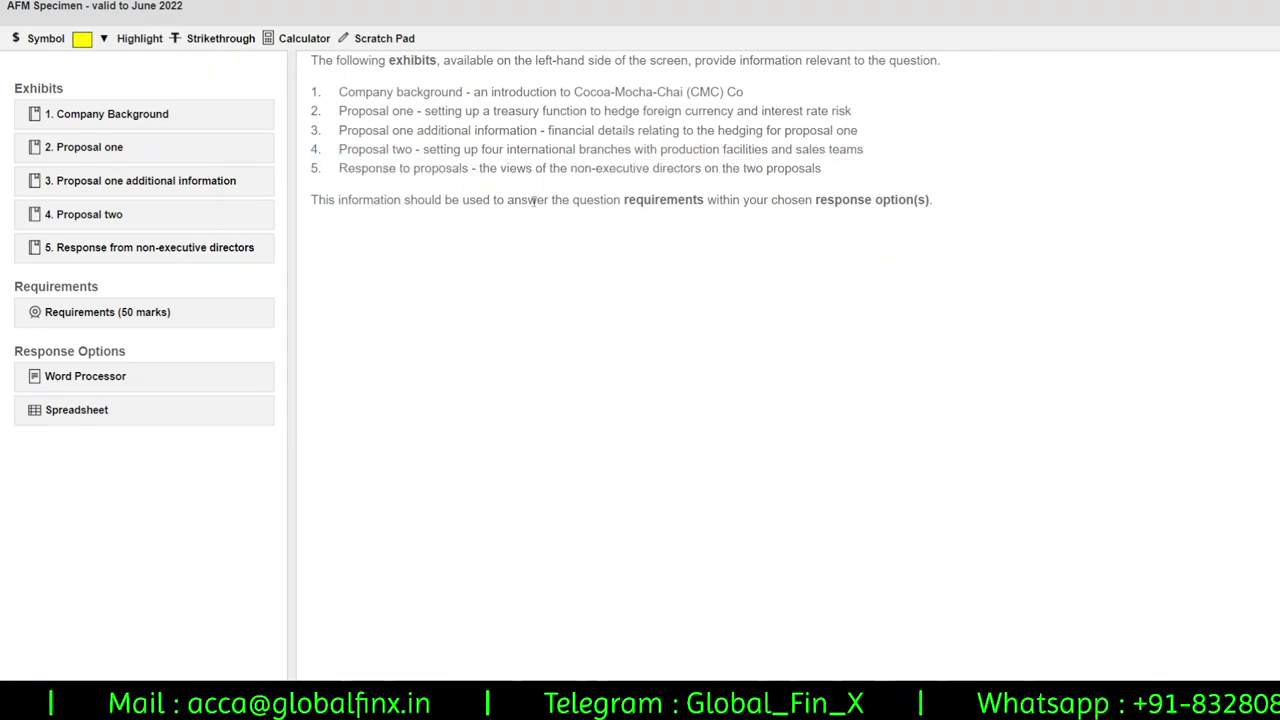
drag(484, 186, 900, 199)
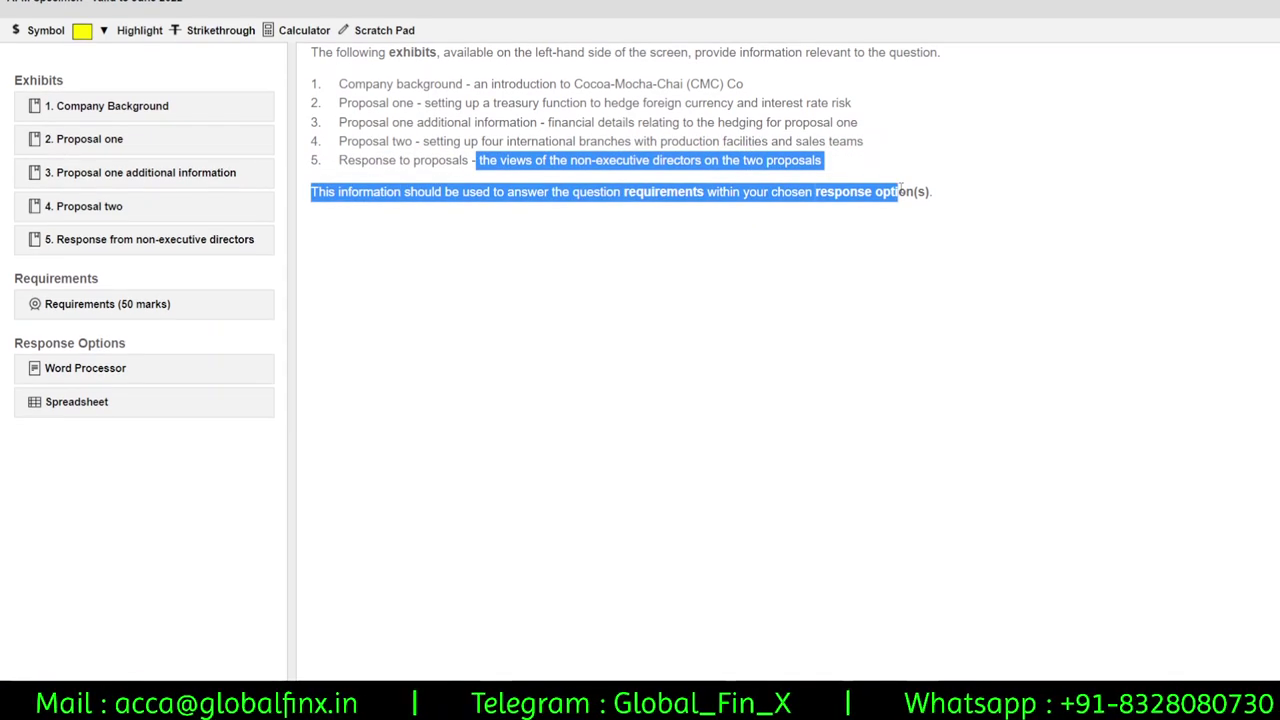
click(585, 184)
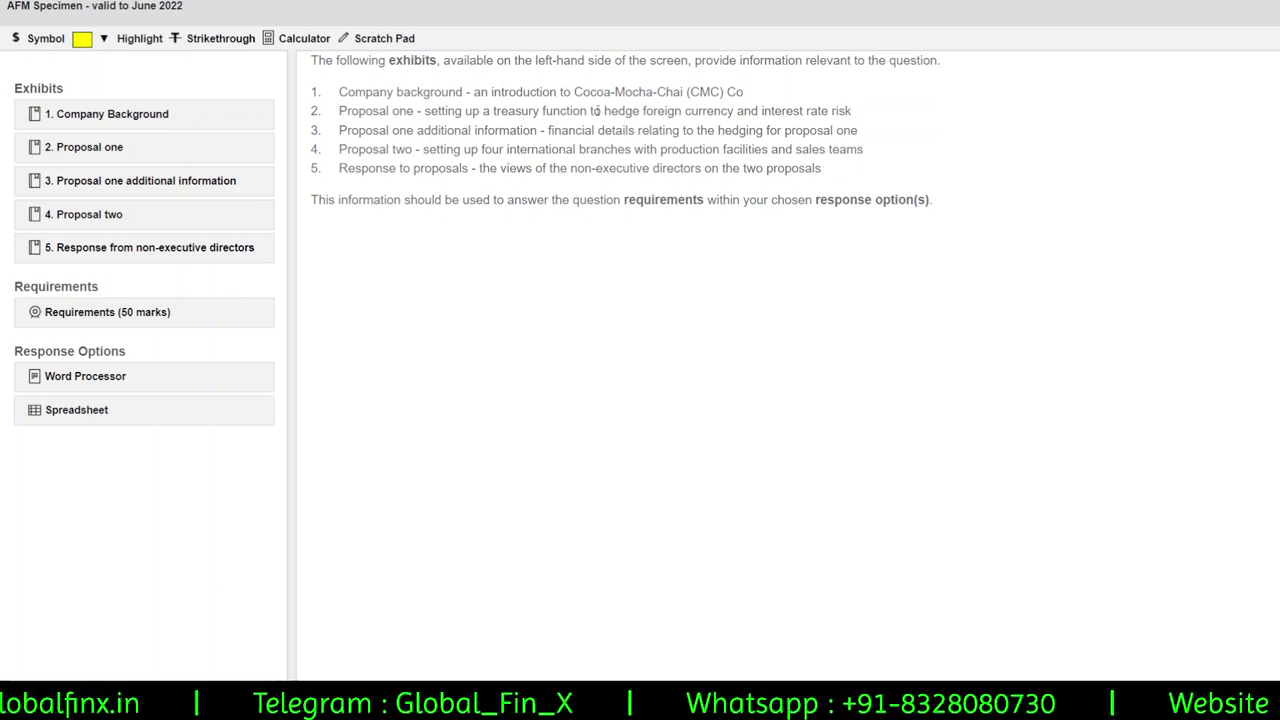
drag(501, 168, 716, 220)
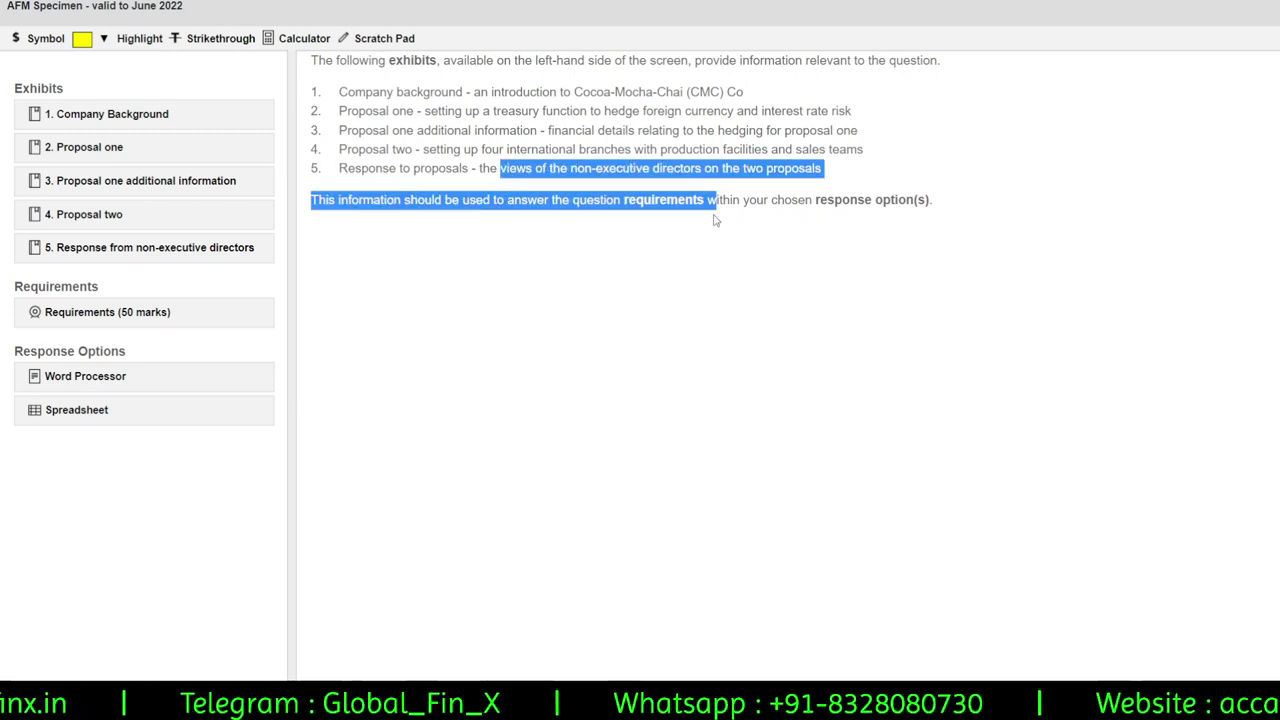
click(715, 220)
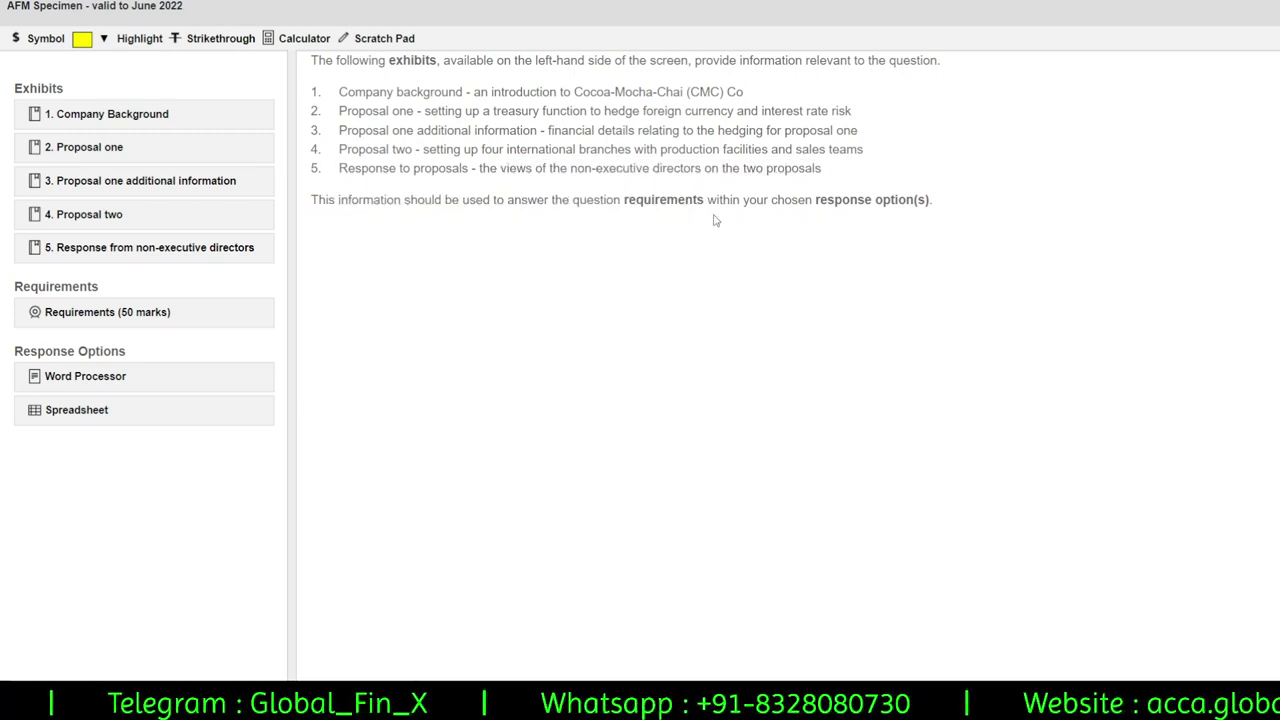
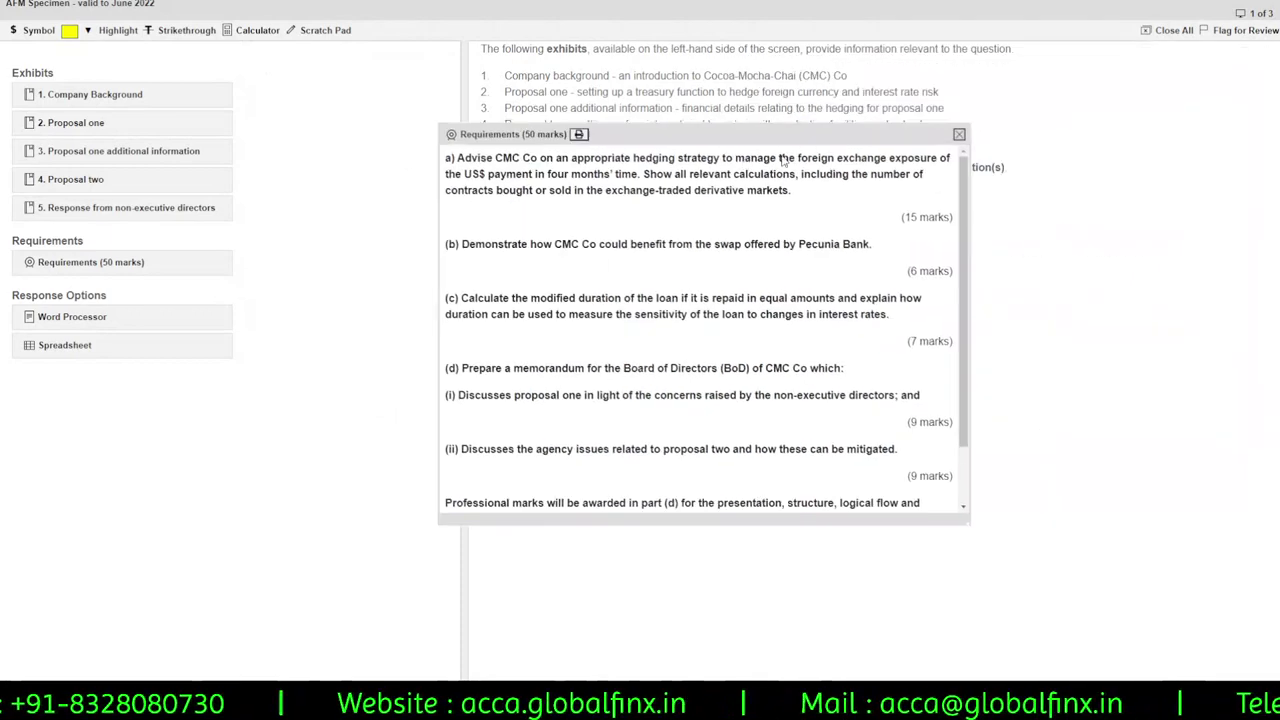
Show the 50-mark Requirements in an enlarged, repositioned window and copy the full text of all parts.
drag(814, 508, 1195, 616)
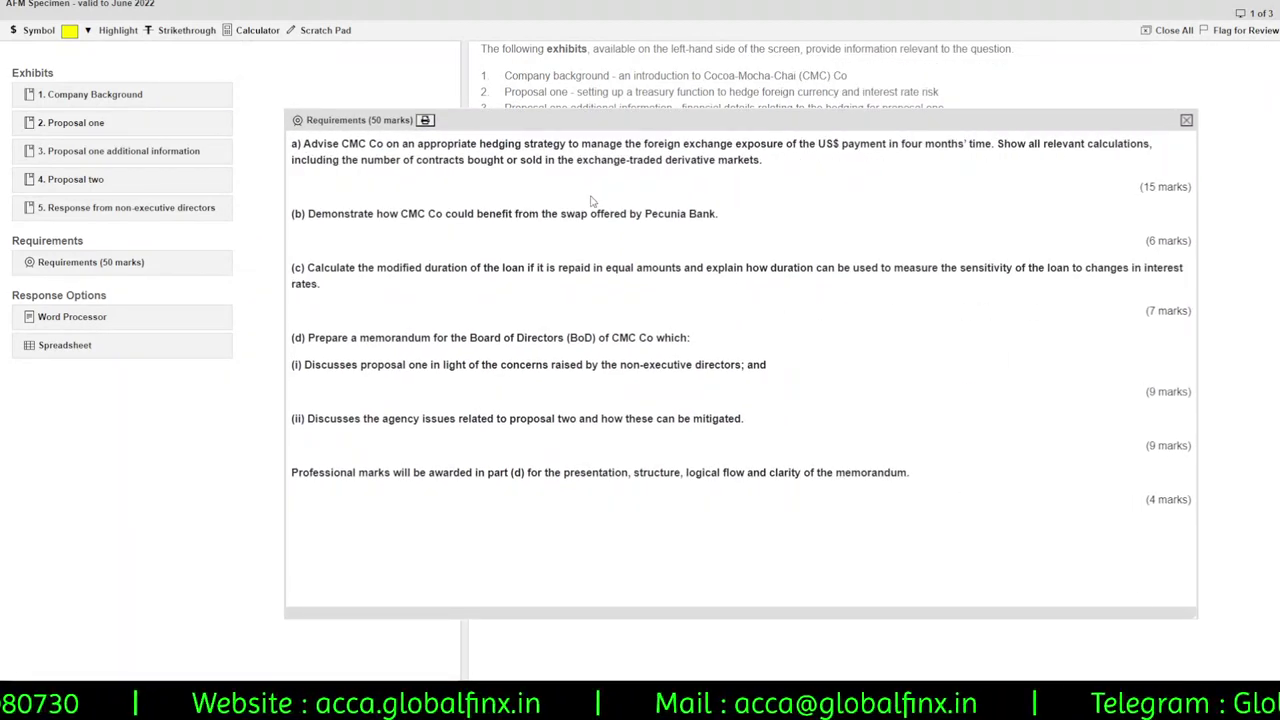
drag(660, 120, 593, 87)
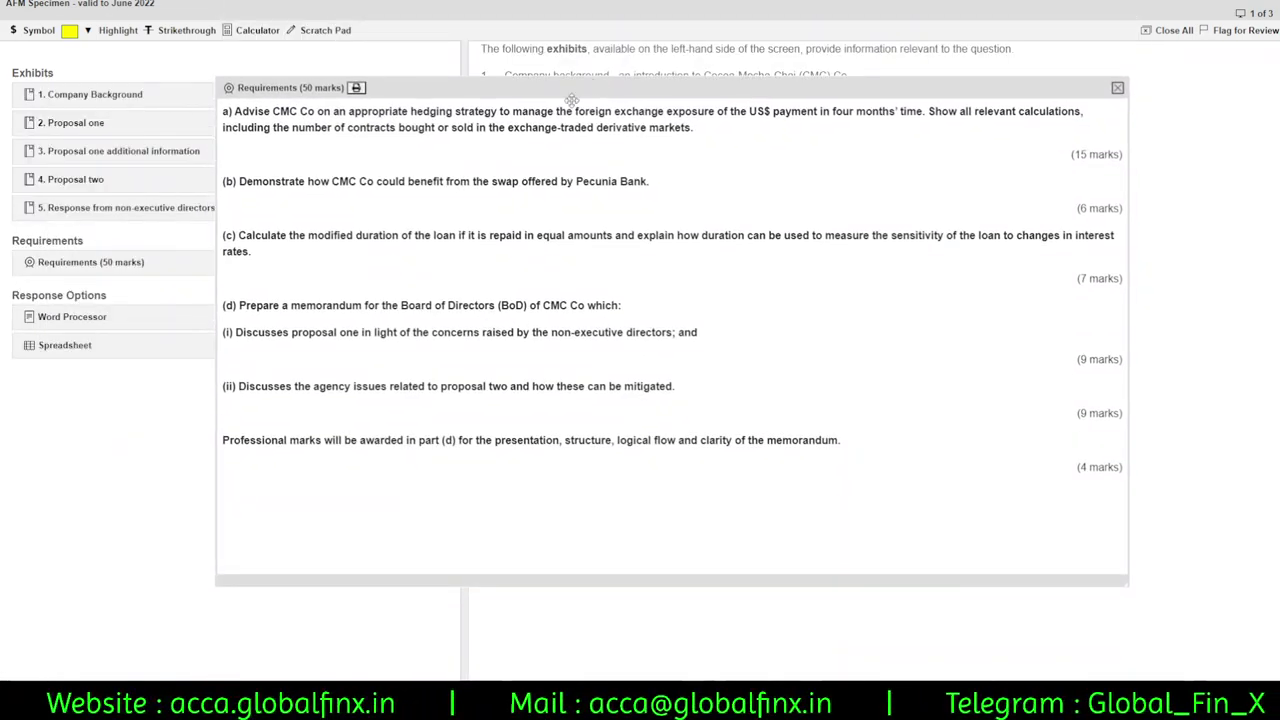
drag(224, 111, 1124, 480)
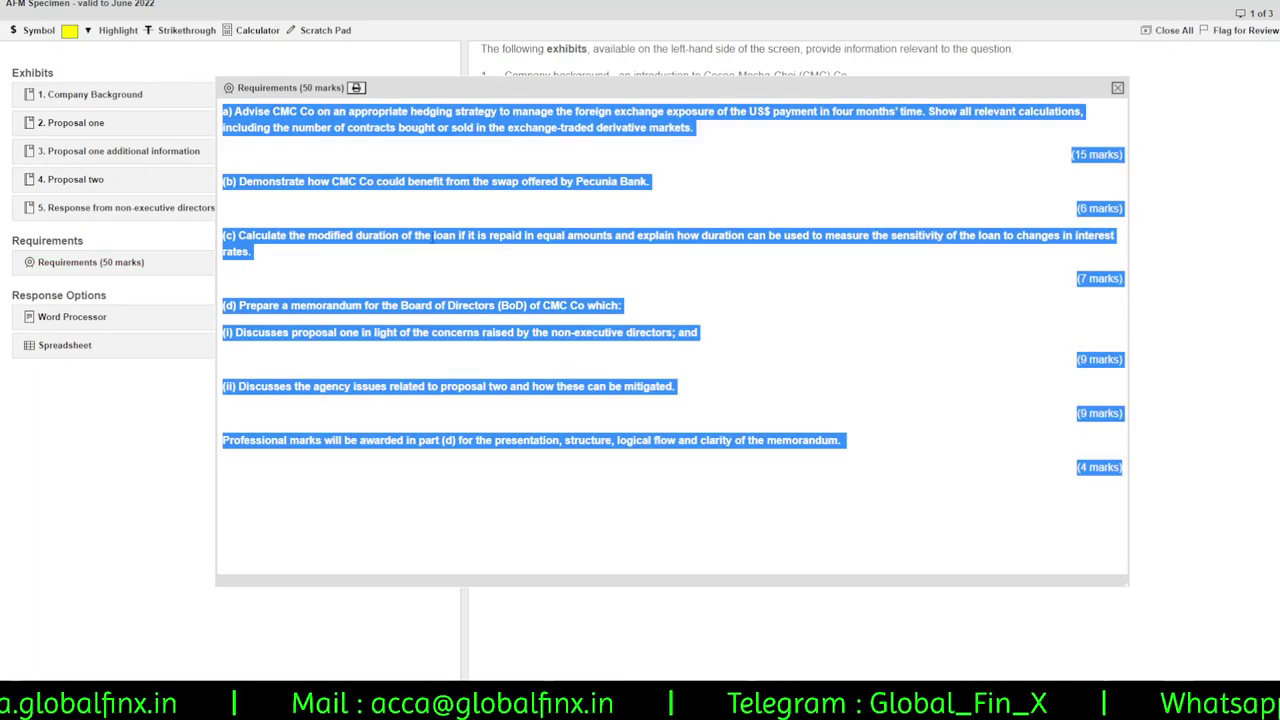
right_click(508, 134)
click(540, 143)
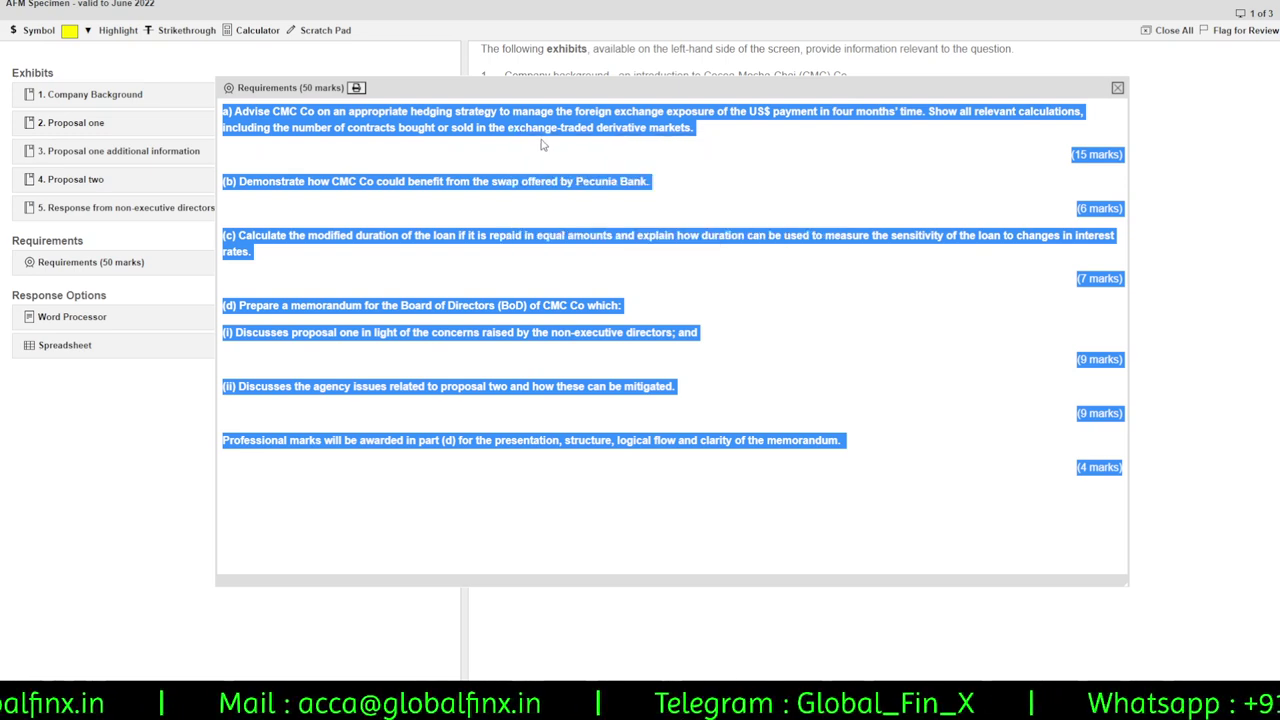
Open the Word Processor response option and enlarge its window beside the requirements text.
click(87, 324)
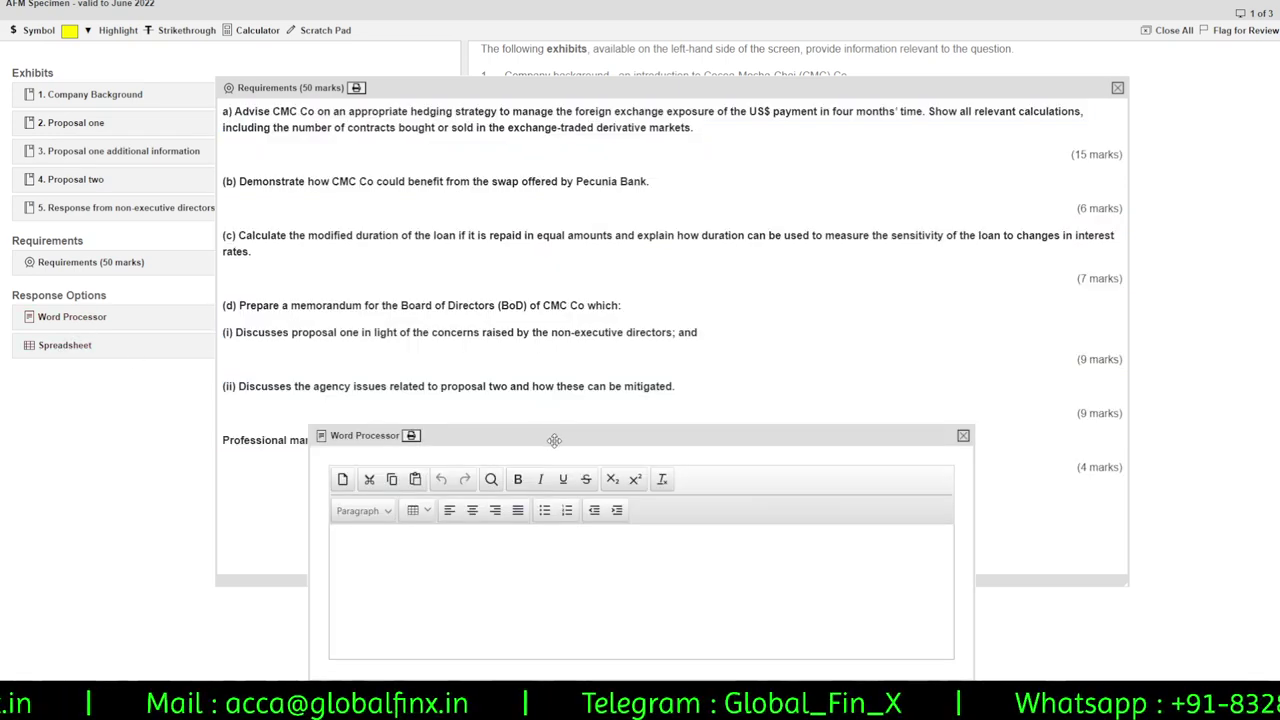
drag(560, 518, 700, 20)
drag(1120, 266, 1238, 676)
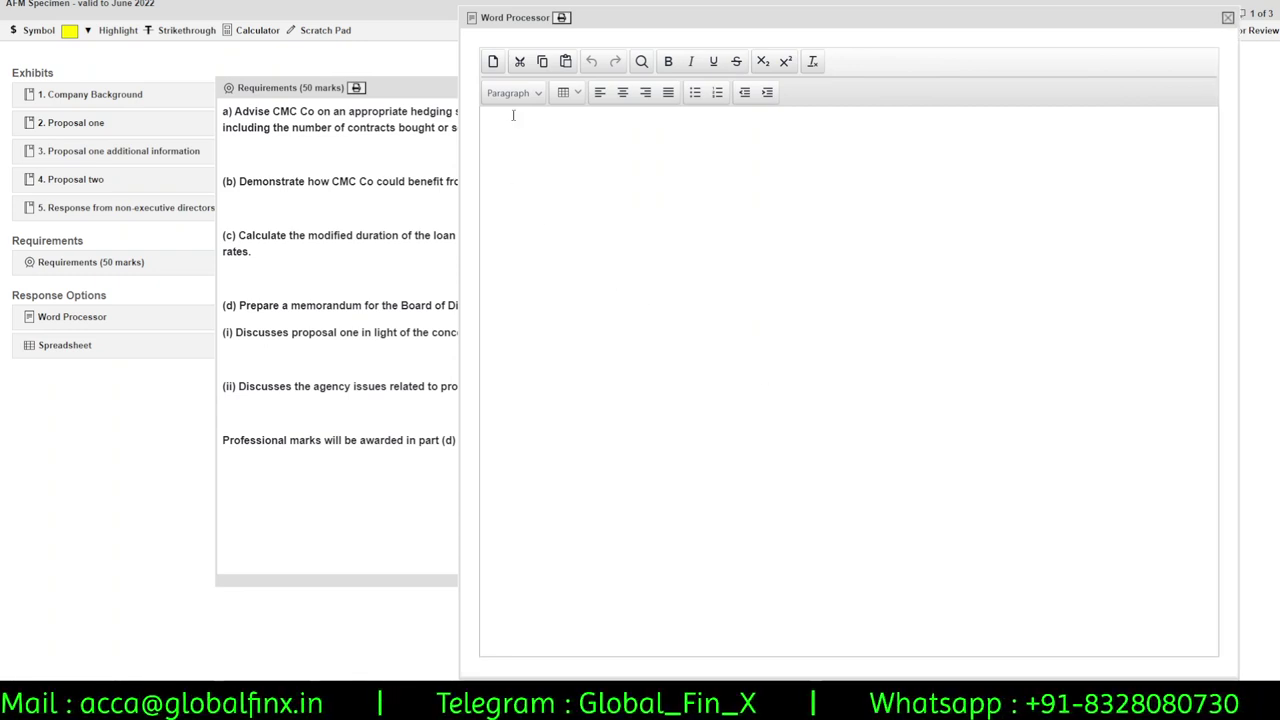
Paste the copied text of all requirement parts into the empty Word Processor response.
click(565, 61)
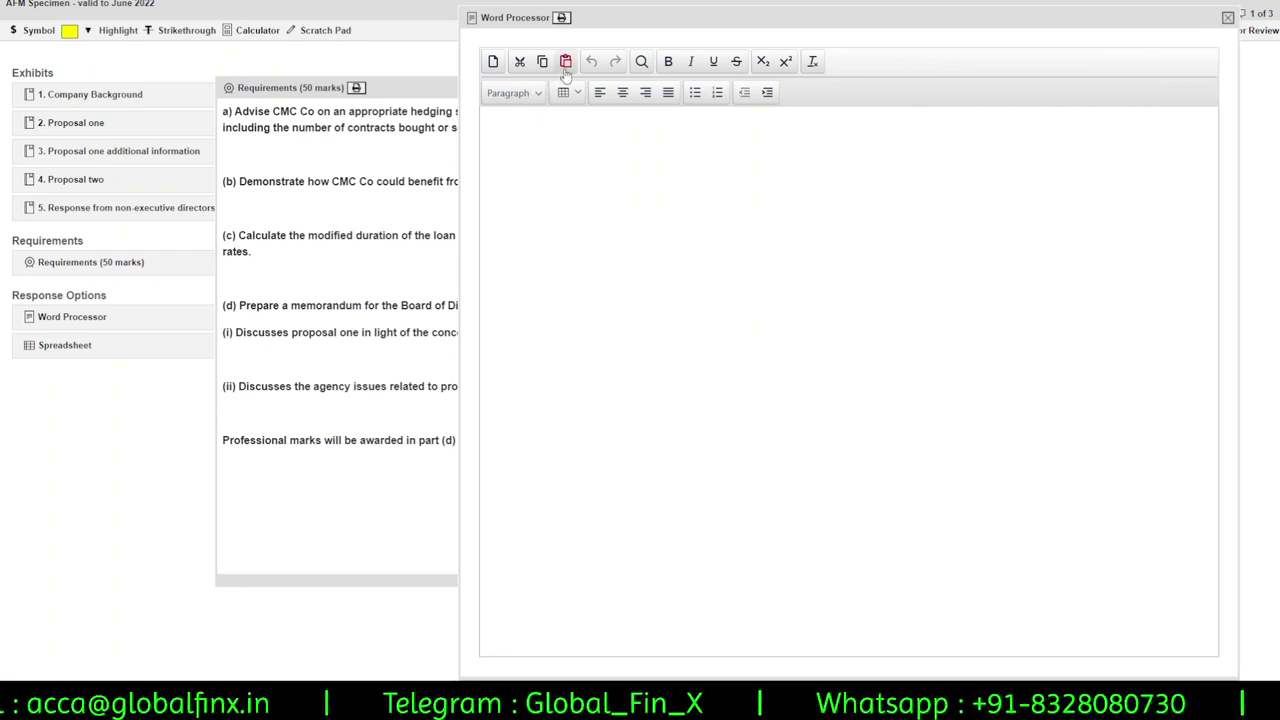
right_click(606, 355)
click(162, 55)
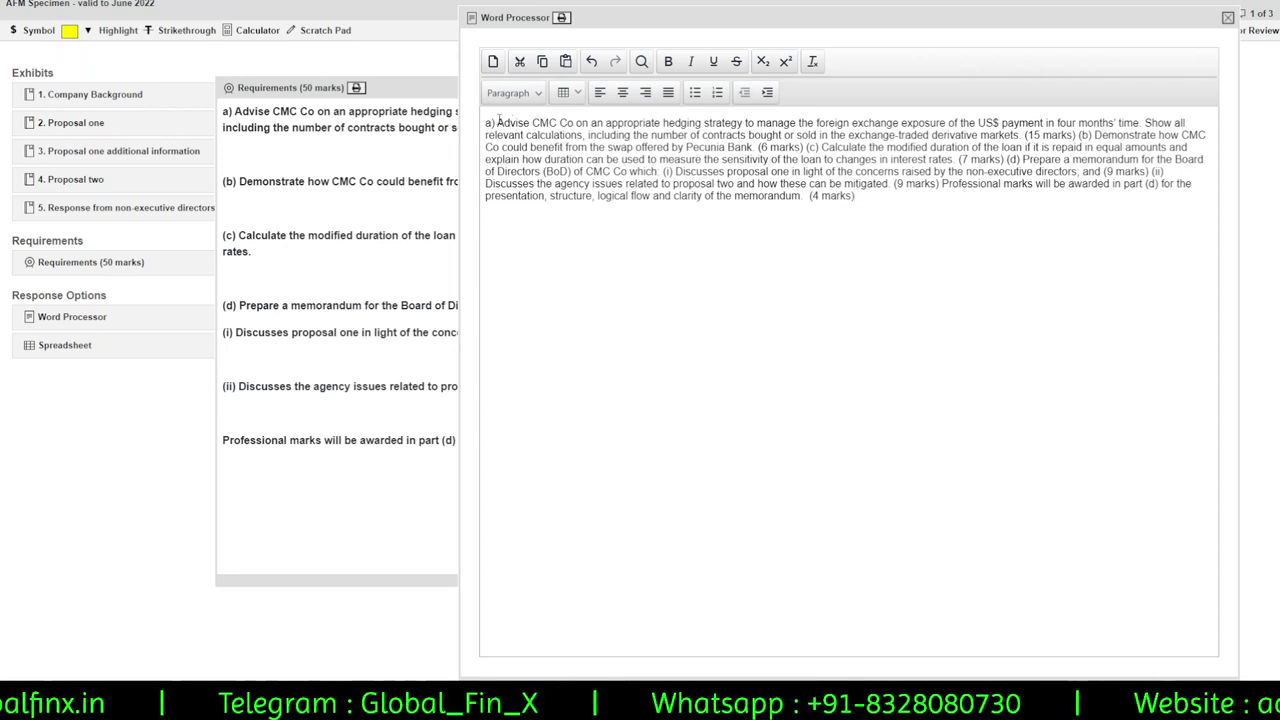
Separate requirement parts (a), (b), (c) and (d) into their own paragraphs with an empty line between them.
click(1078, 135)
key(Return)
key(Return)
click(936, 181)
key(Return)
key(Return)
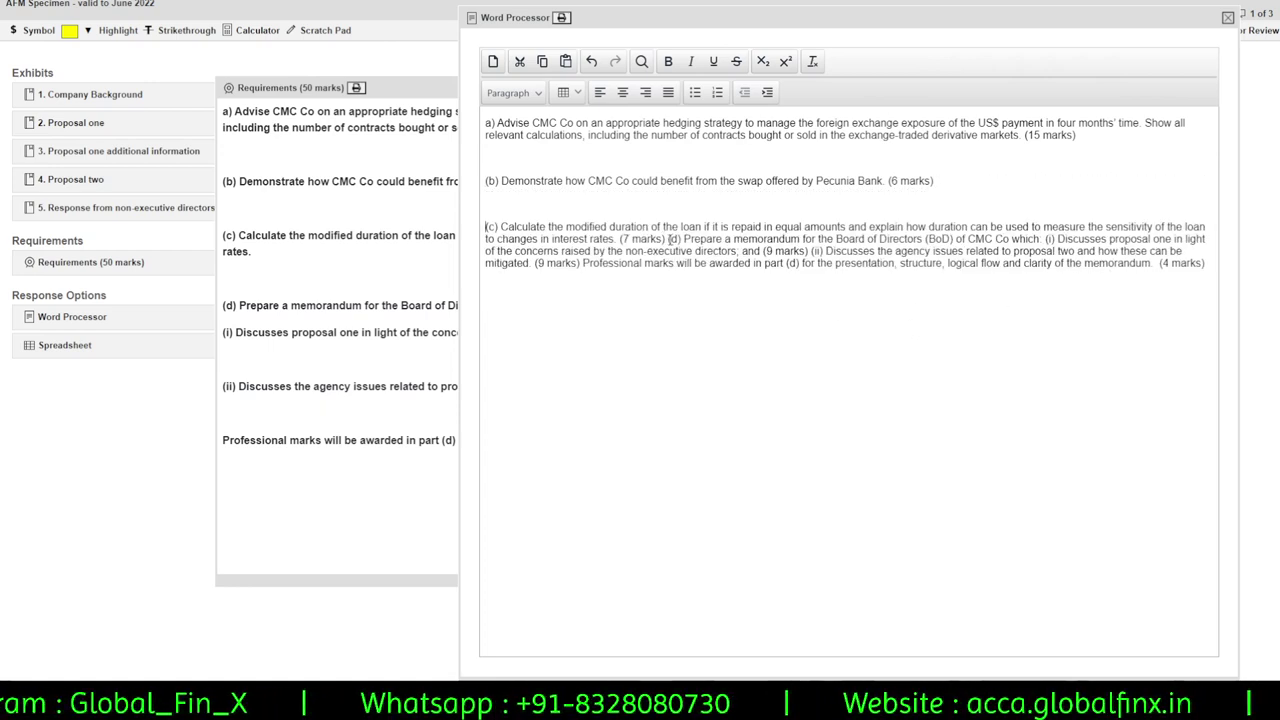
click(670, 240)
key(Return)
key(Return)
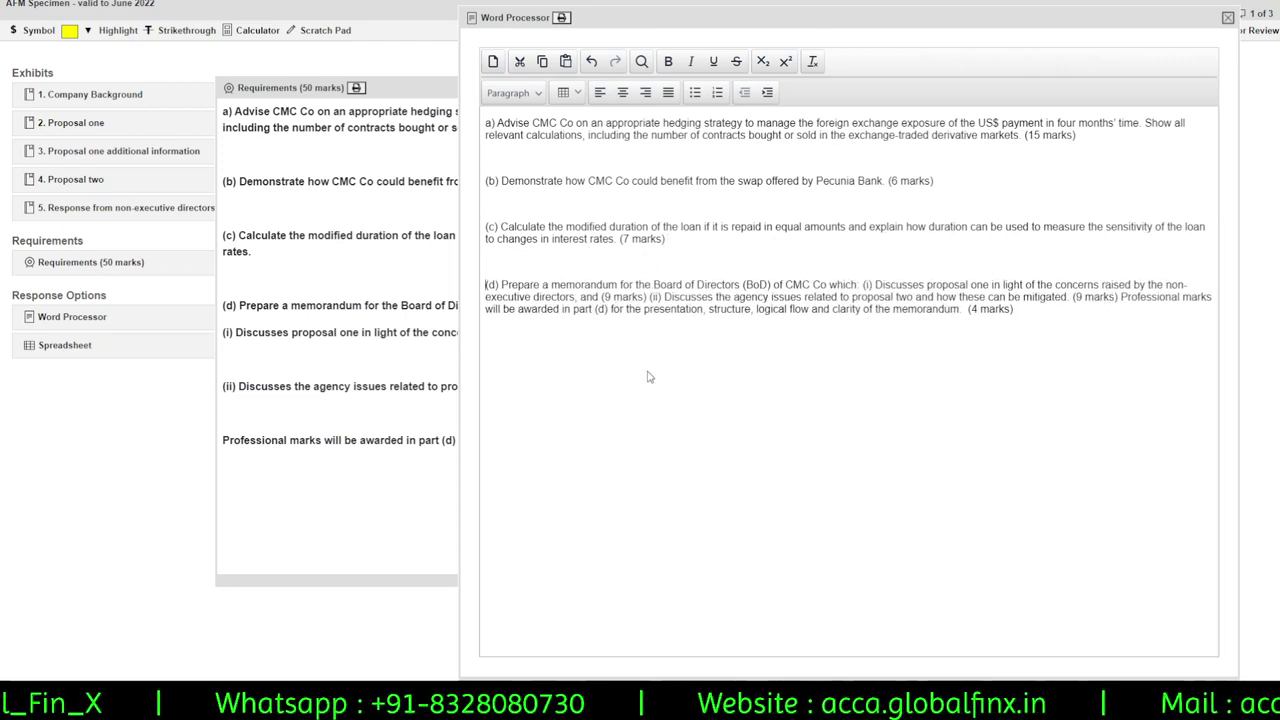
Split the professional marks sentence from the end of part (d) and delete it.
click(1121, 296)
key(Return)
key(Return)
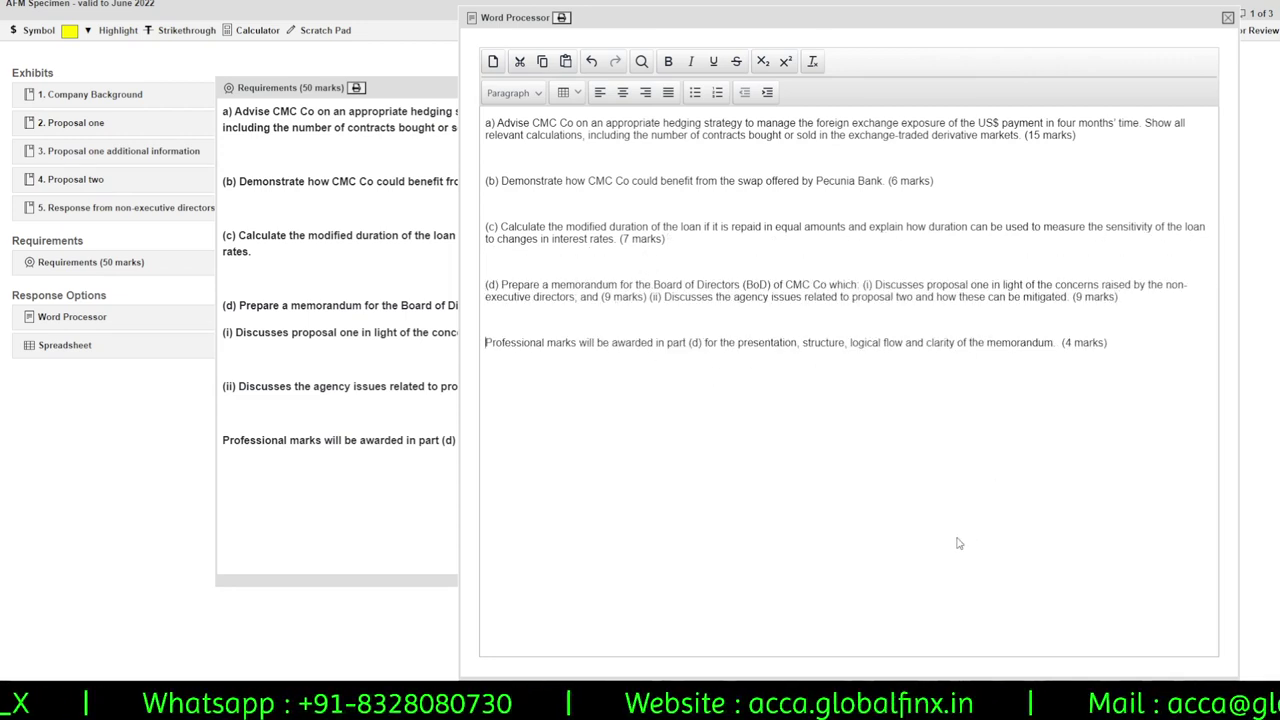
triple_click(1129, 340)
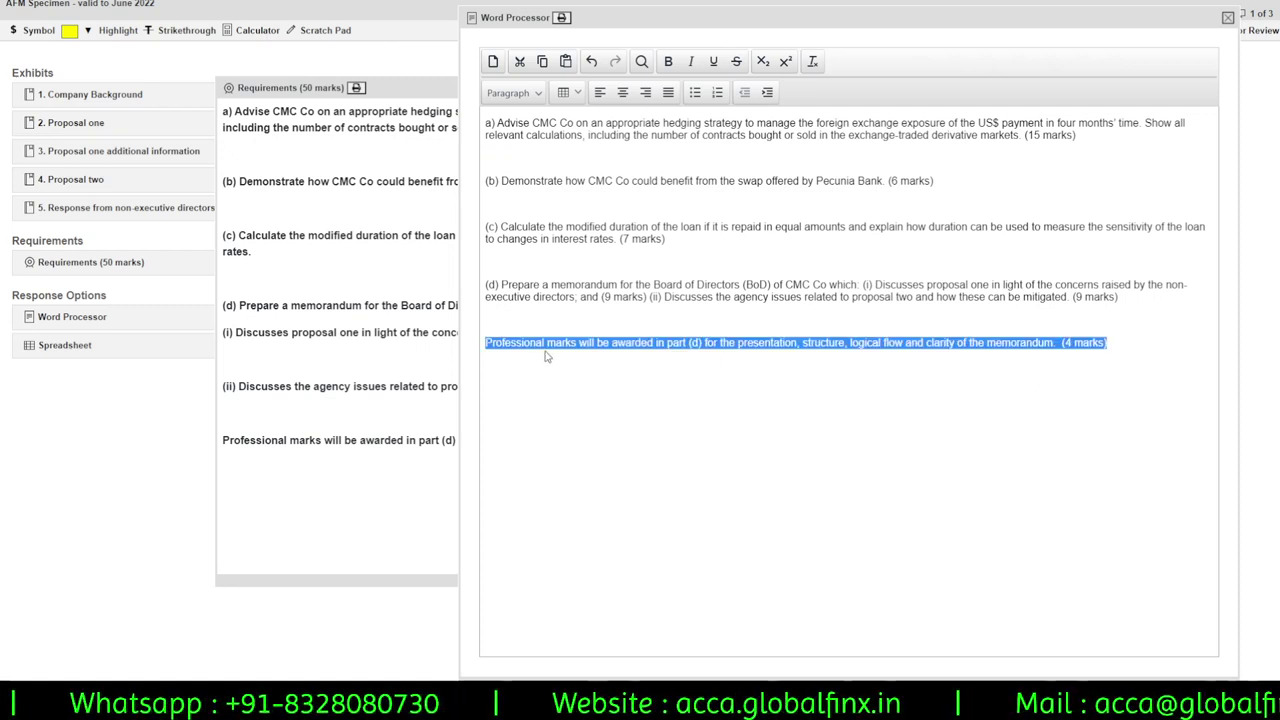
key(Delete)
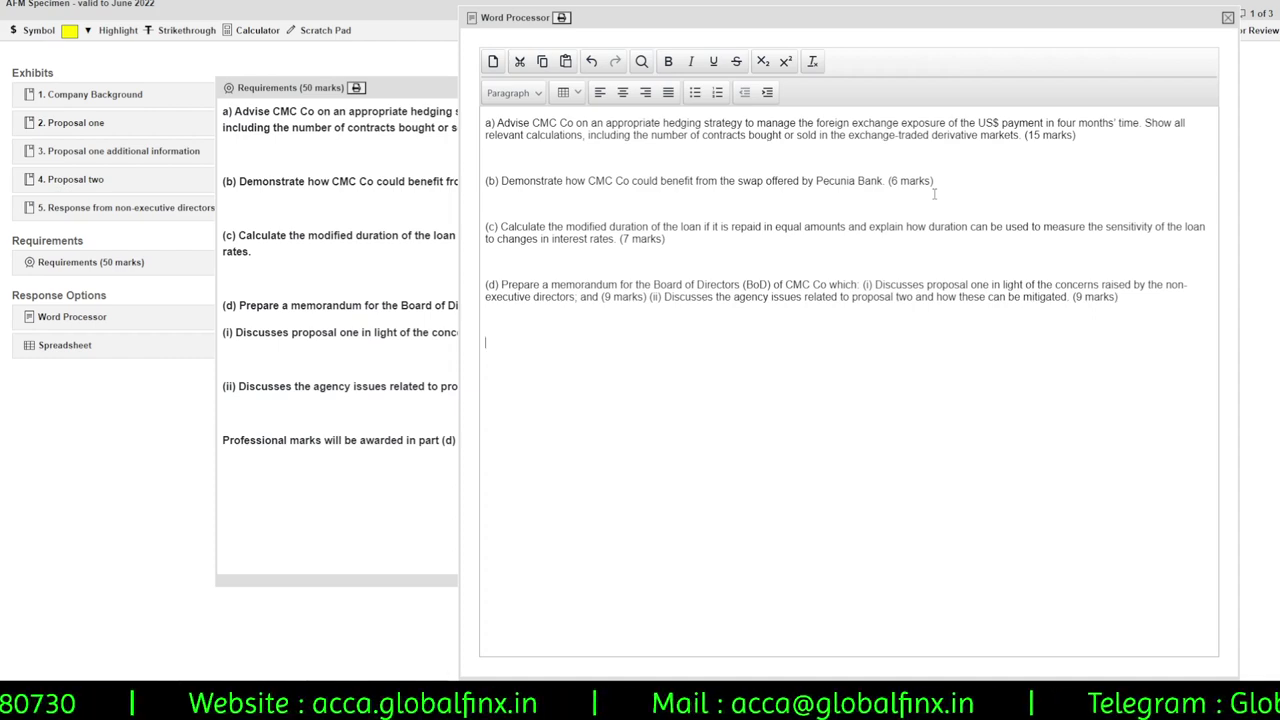
Put items (i) and (ii) of part (d) on separate indented lines and close the Requirements window.
click(863, 285)
key(Return)
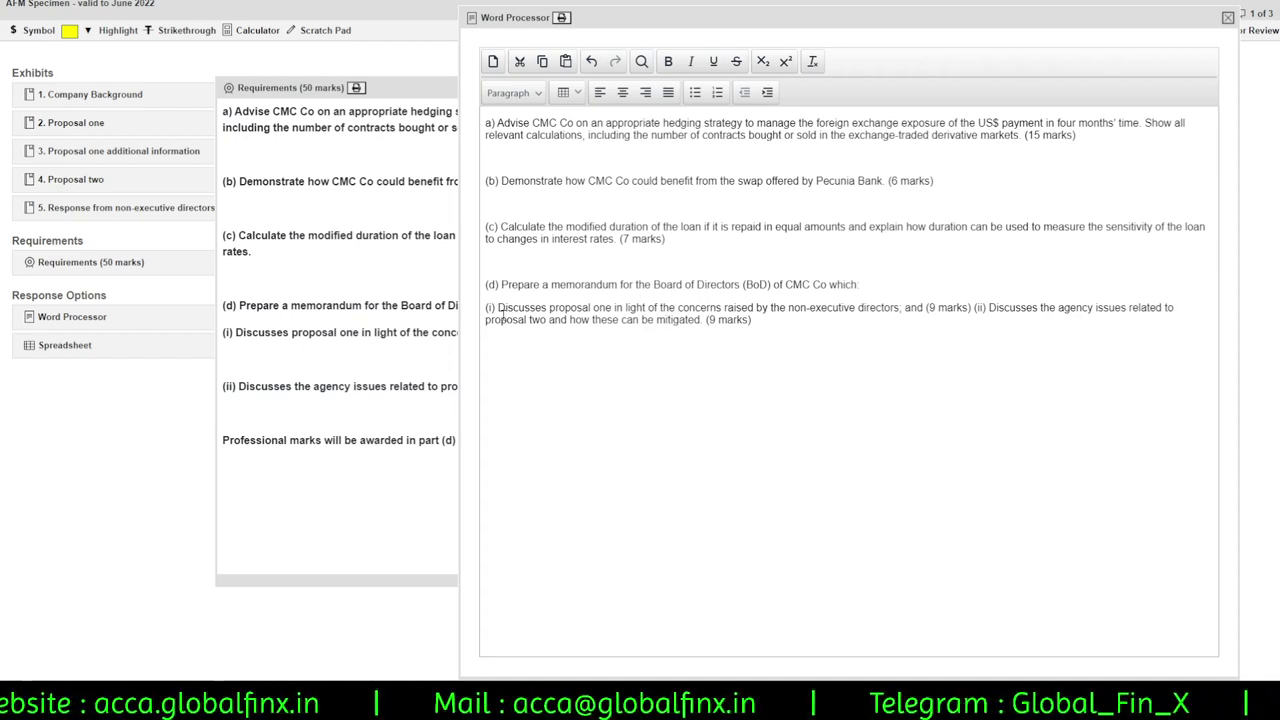
click(768, 93)
click(999, 310)
key(Return)
click(660, 365)
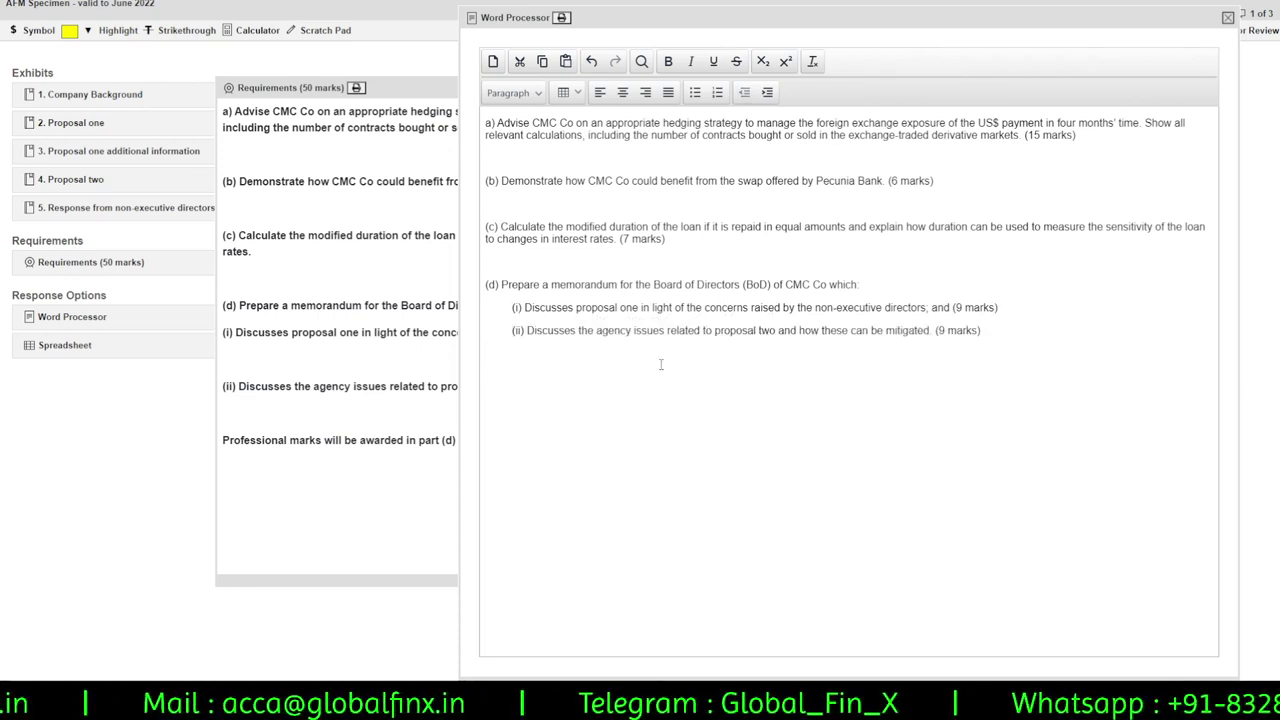
click(336, 267)
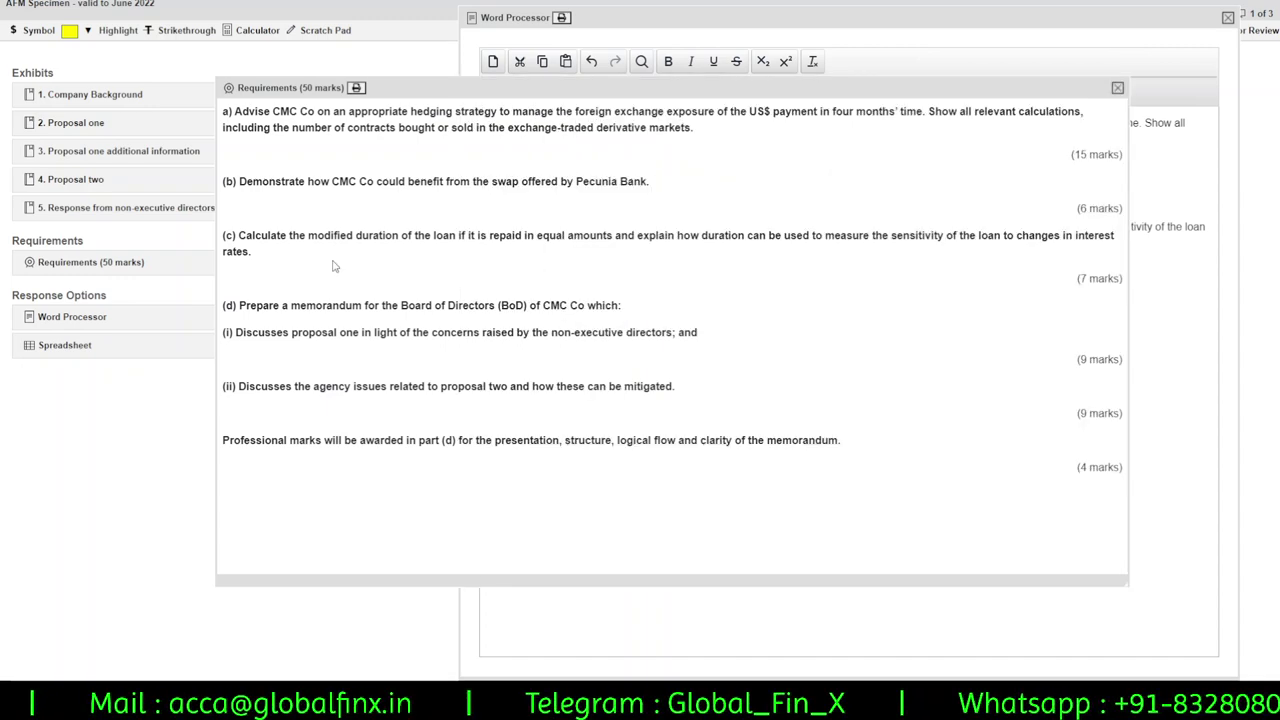
click(1117, 90)
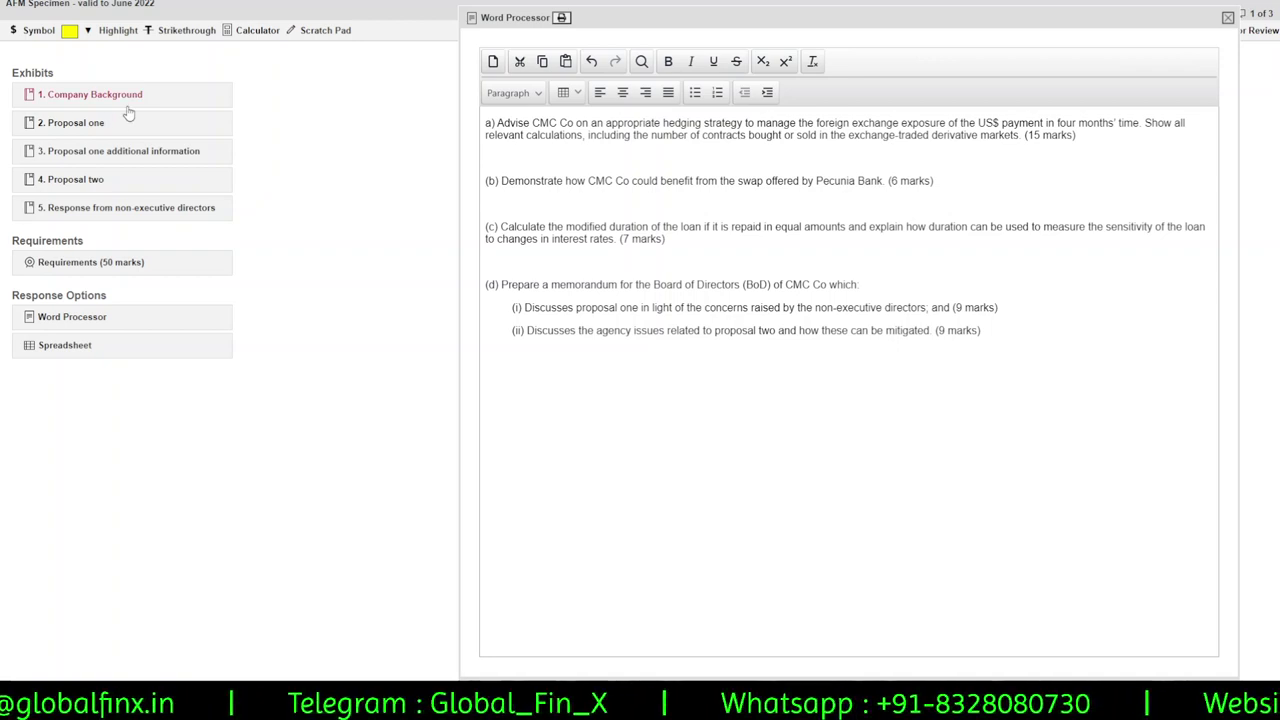
Examine requirement (a) on the hedging strategy, the timing of the US$ payment and the calculations to show.
triple_click(545, 123)
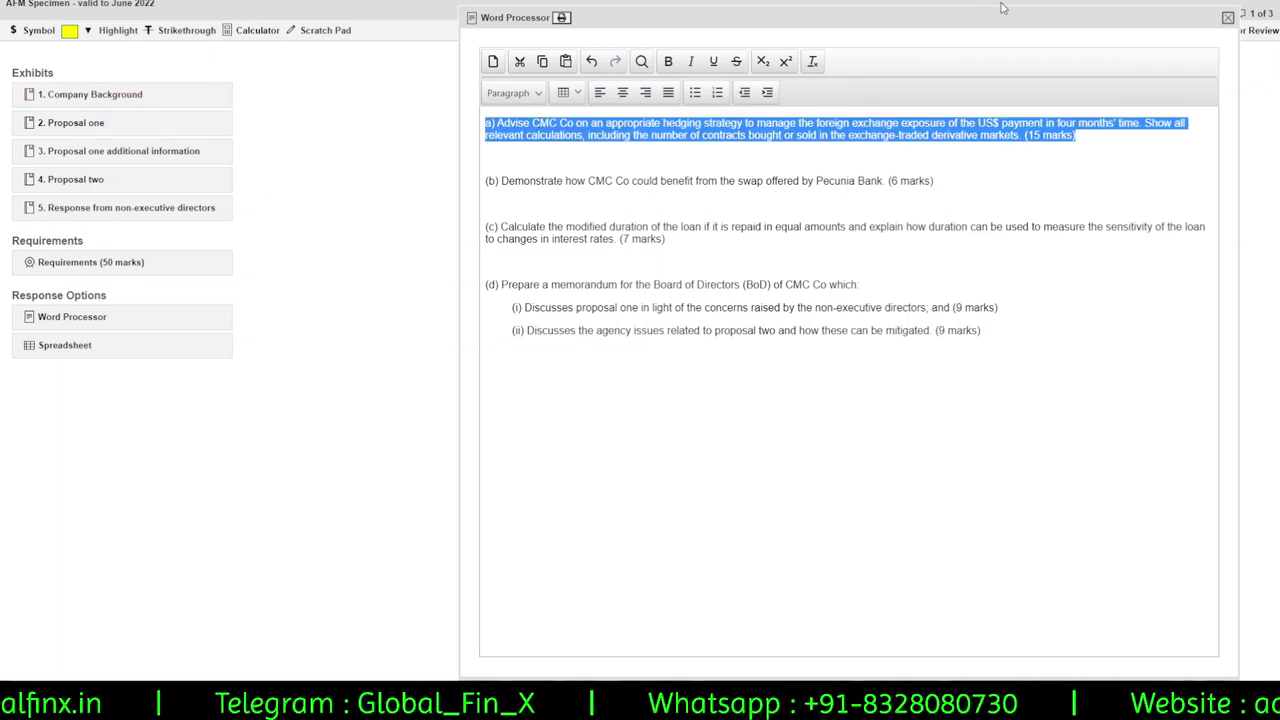
click(870, 155)
drag(722, 123, 1027, 134)
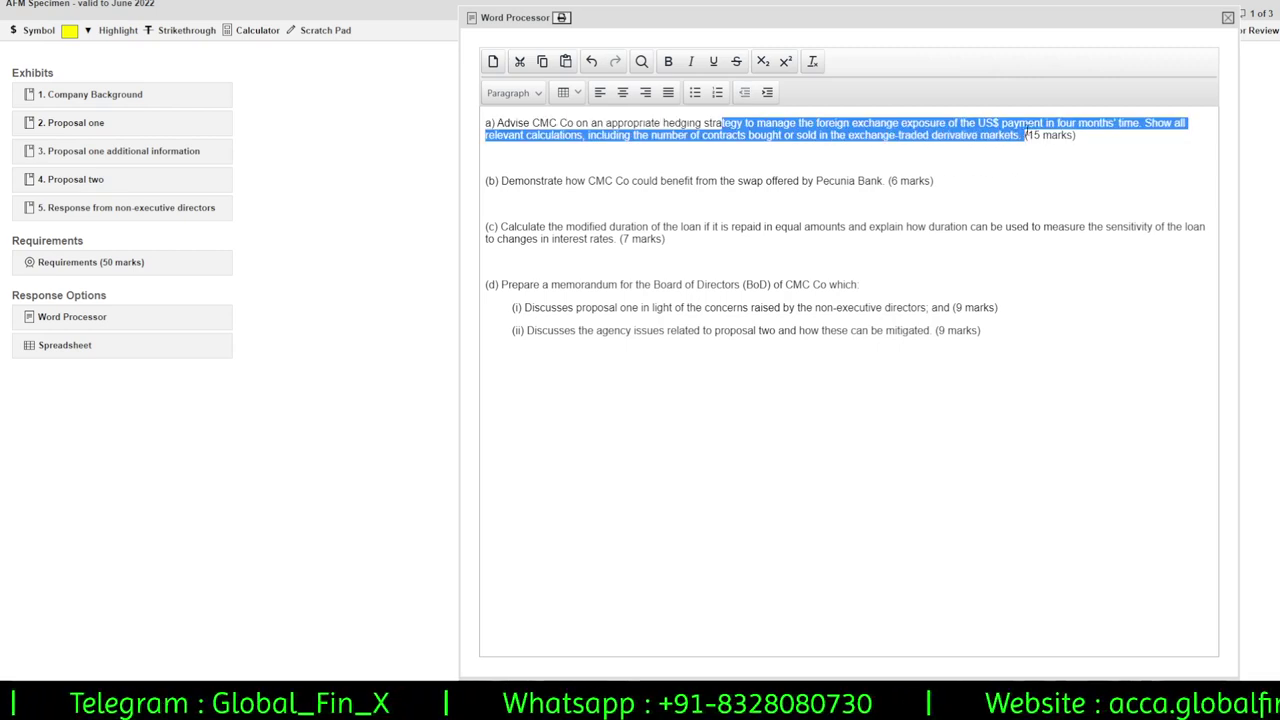
click(1027, 134)
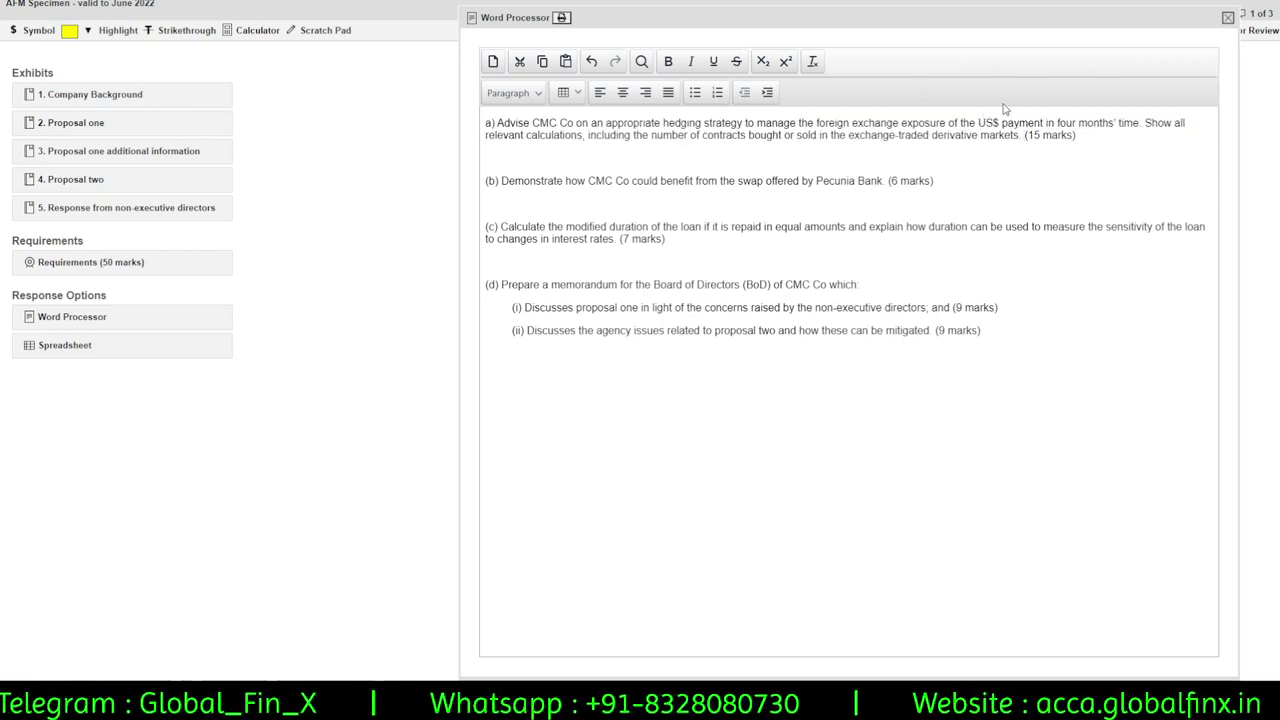
drag(488, 135, 836, 182)
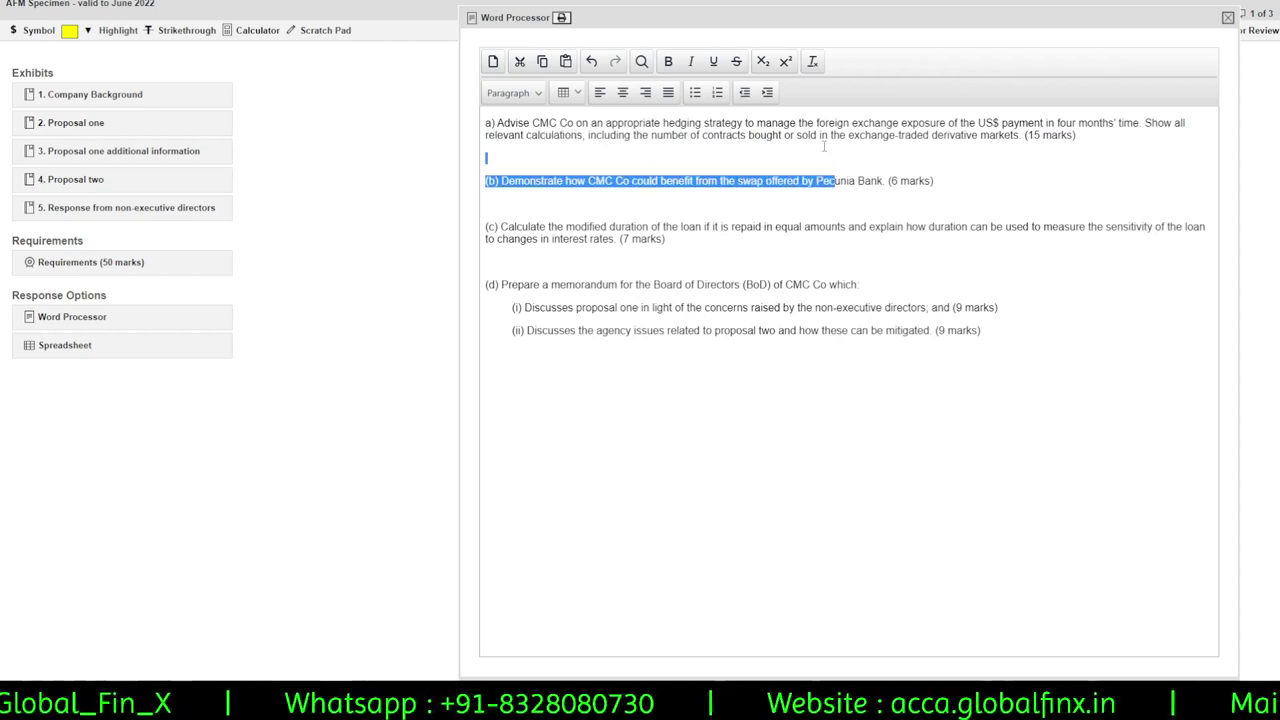
click(824, 146)
triple_click(1003, 121)
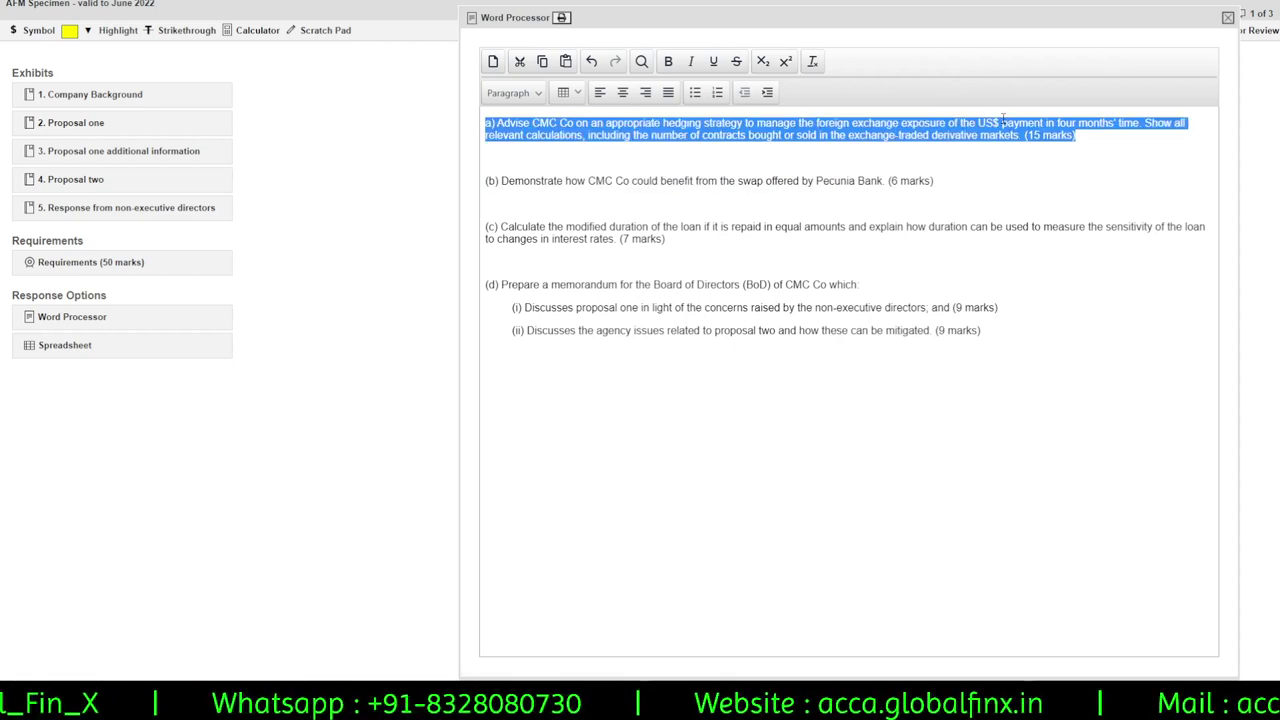
click(801, 134)
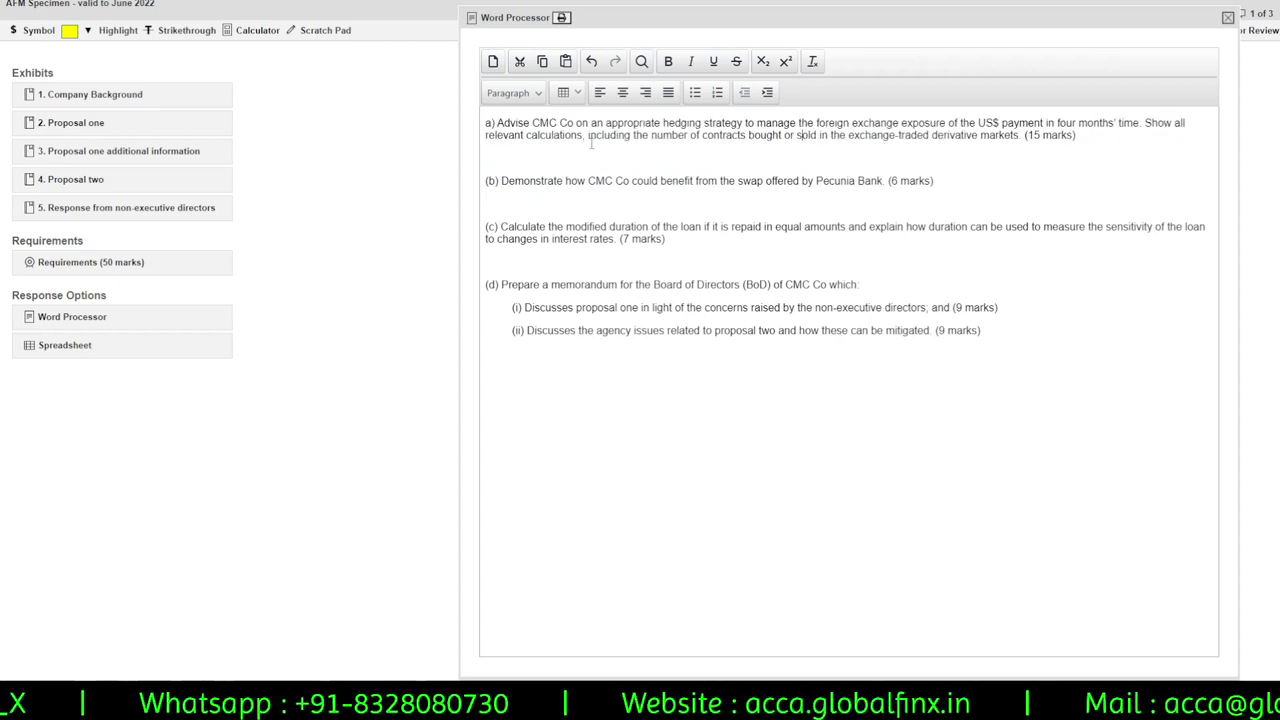
drag(978, 122, 1117, 124)
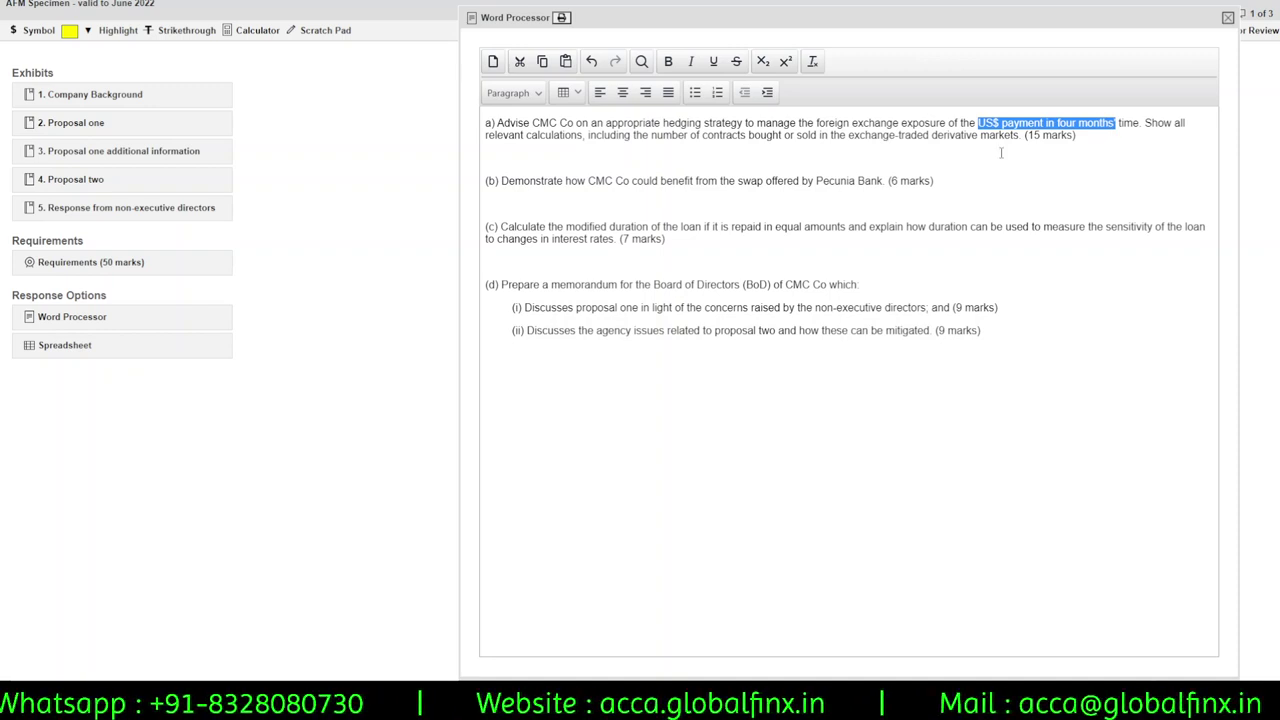
click(937, 180)
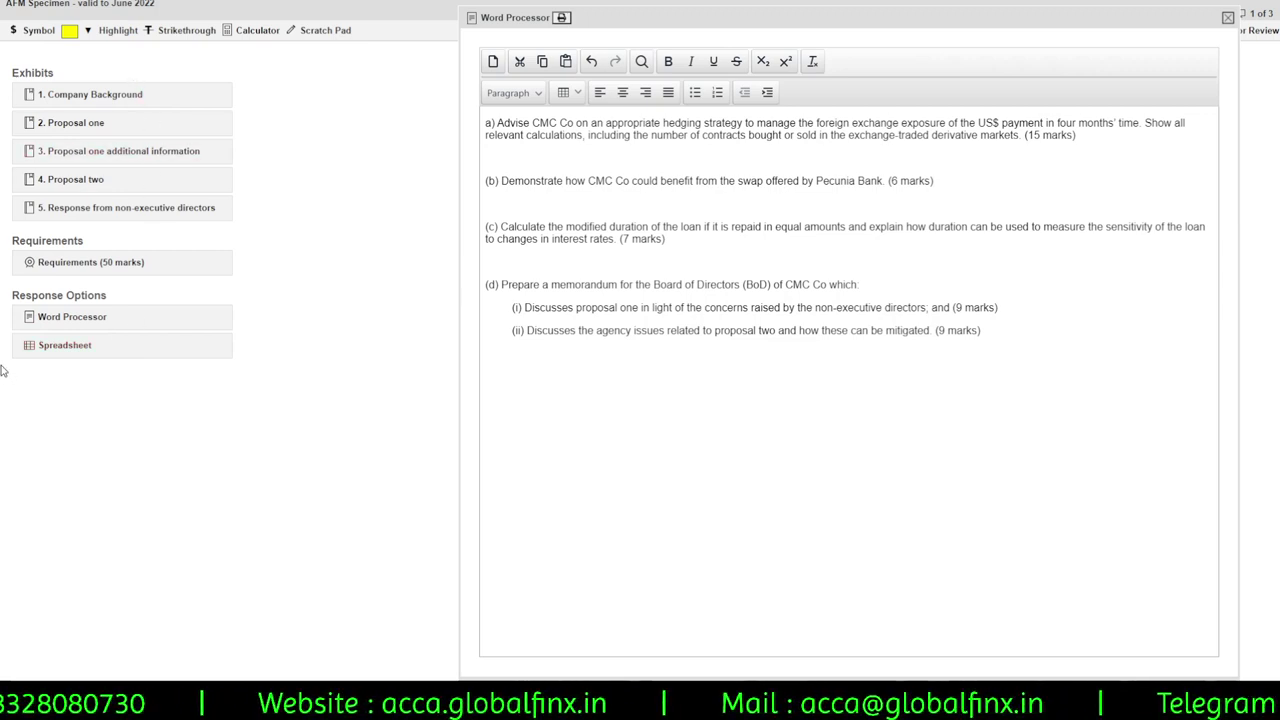
Show the Proposal one exhibit in a repositioned, enlarged window so its full text is readable.
click(115, 122)
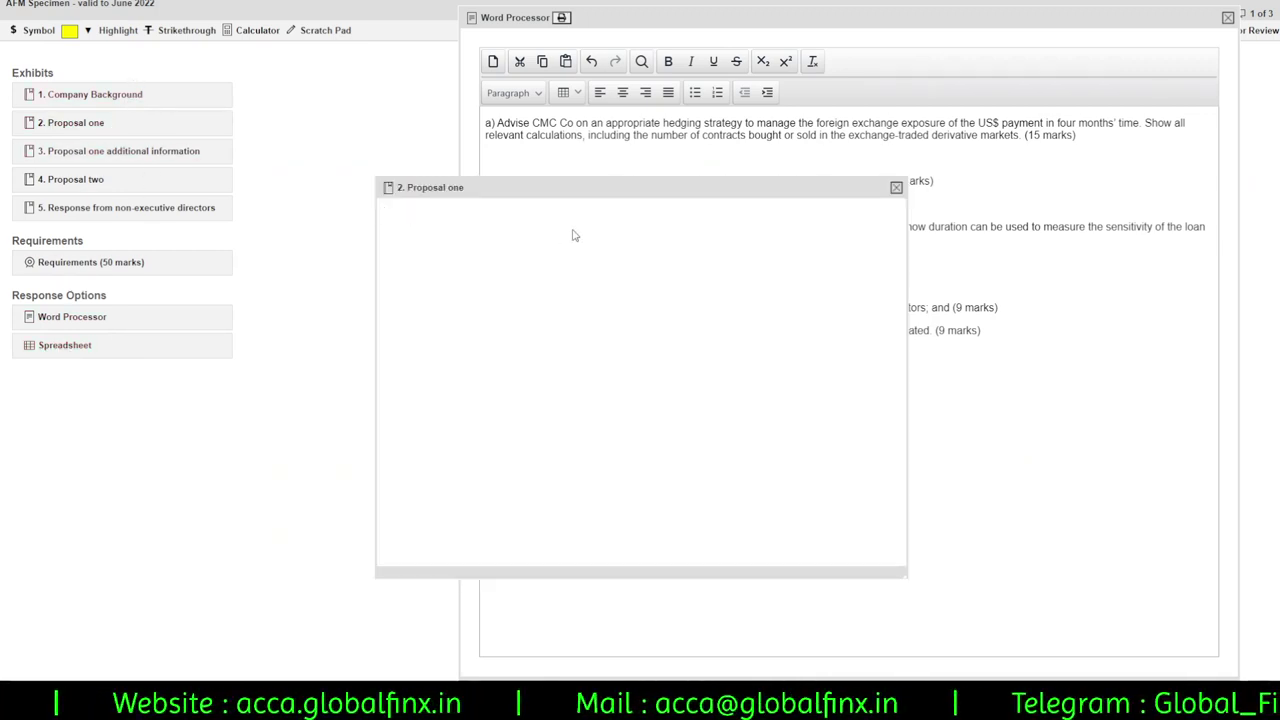
drag(600, 188, 396, 66)
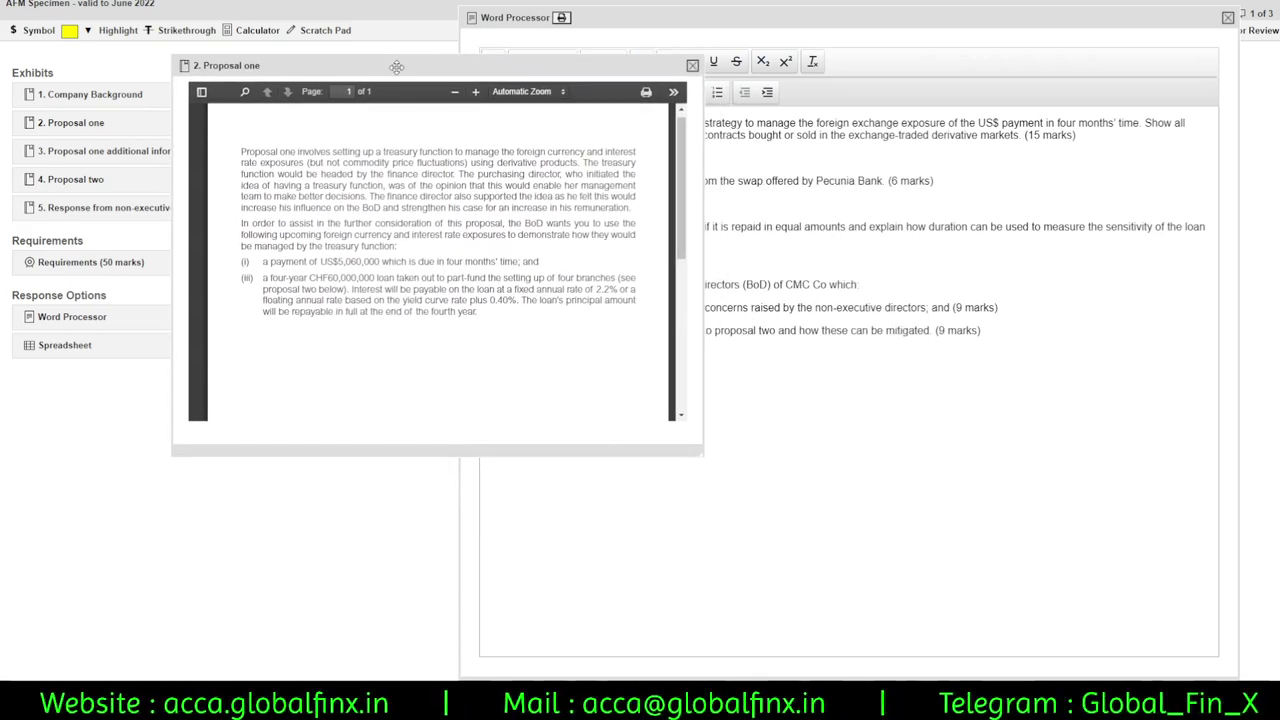
drag(705, 450, 1083, 628)
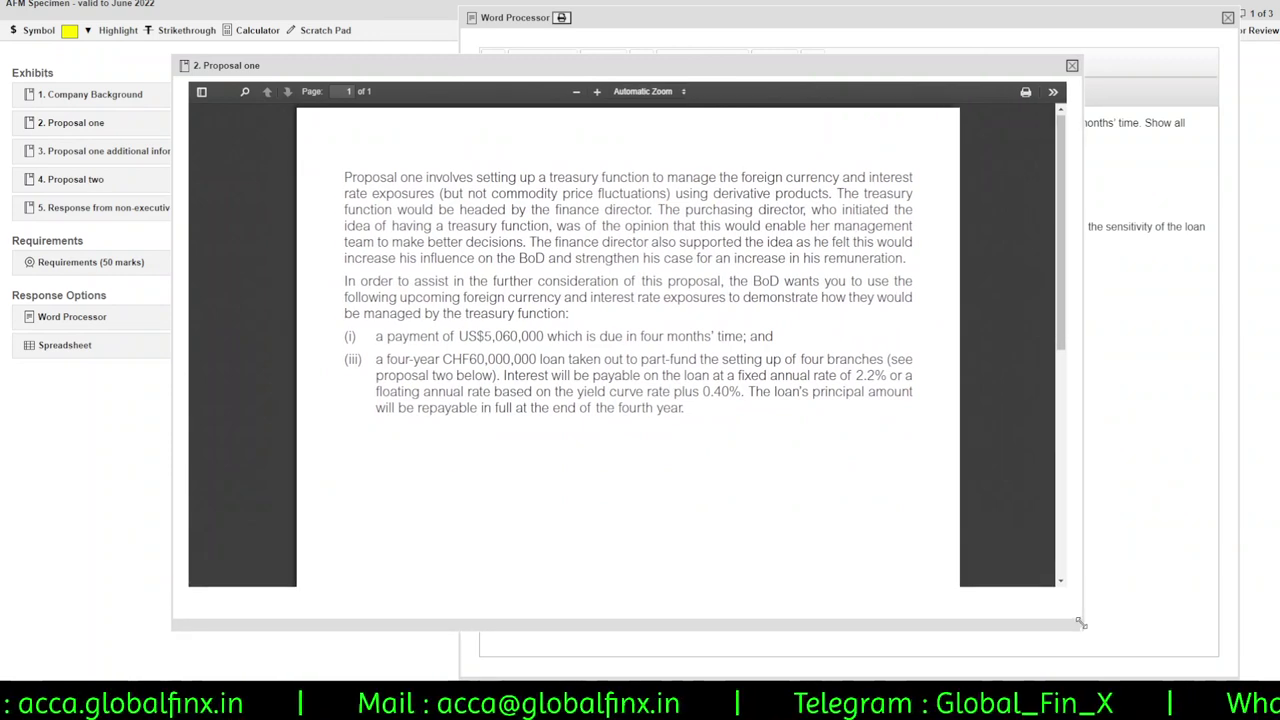
scroll(800, 370, down, 5)
scroll(800, 370, up, 5)
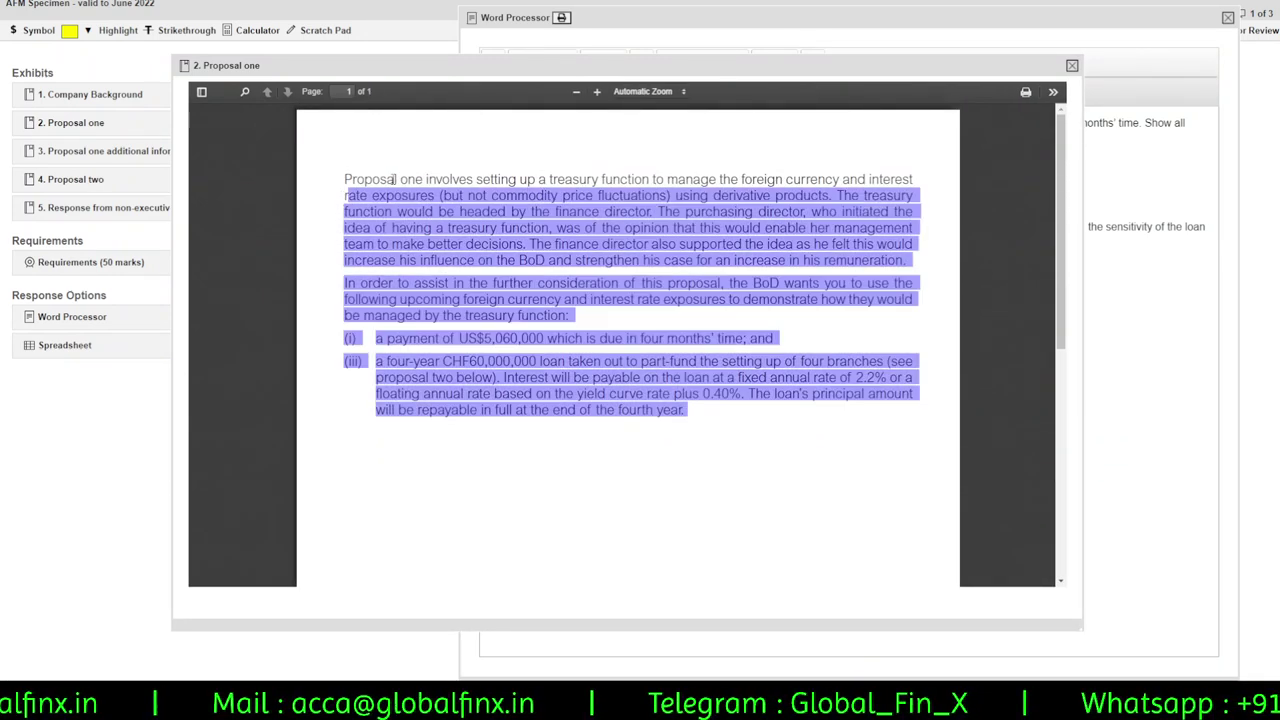
Read Proposal one's opening paragraph on the treasury function's purpose and the directors' reasons for supporting it.
drag(562, 192, 766, 180)
triple_click(762, 180)
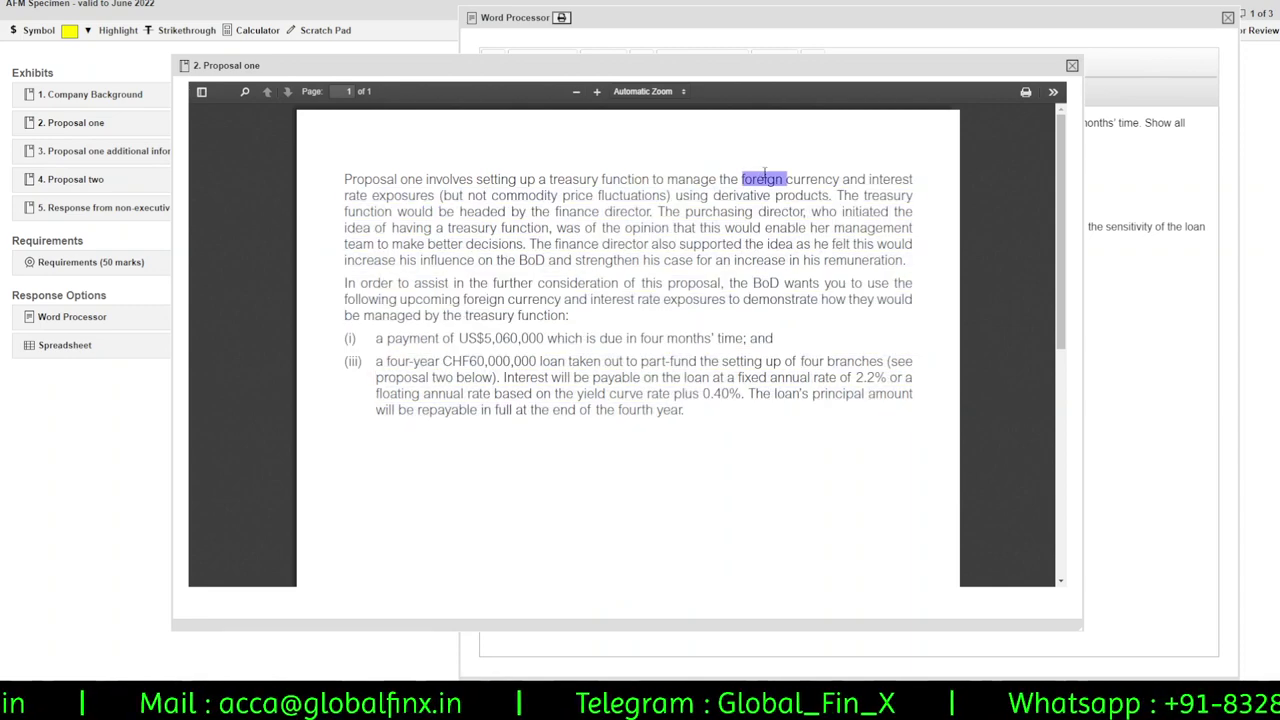
triple_click(398, 196)
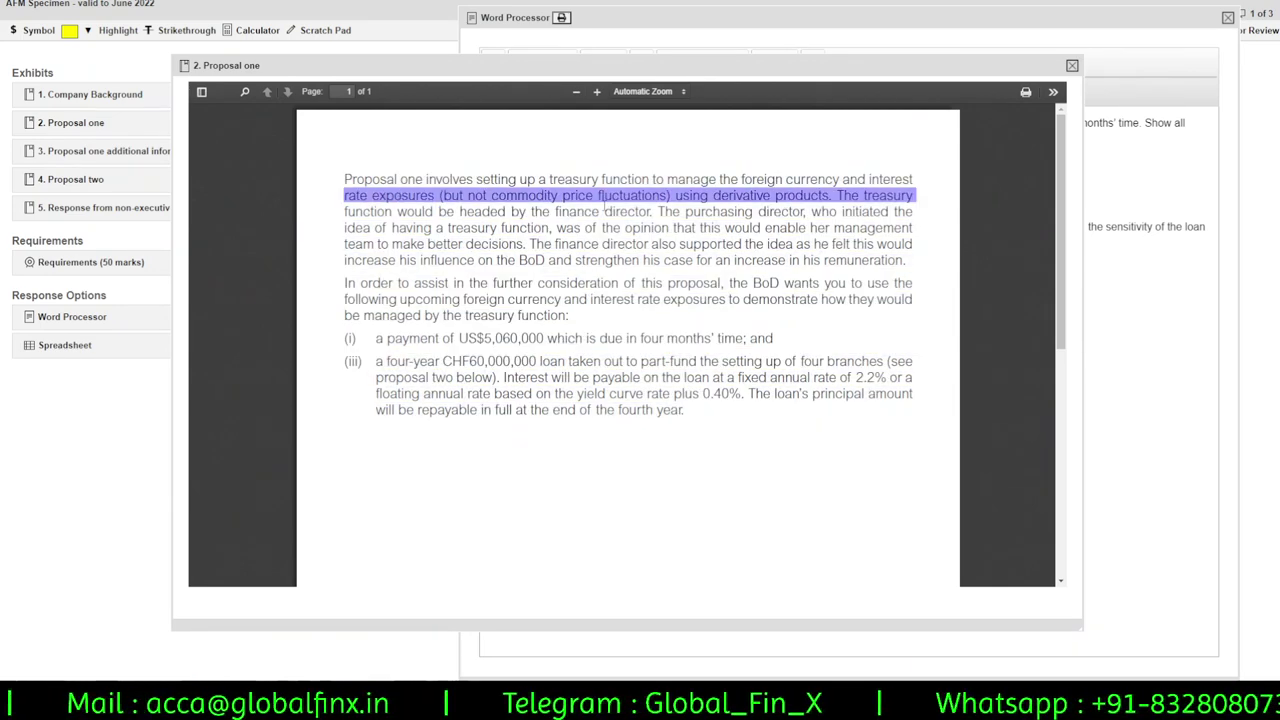
double_click(697, 196)
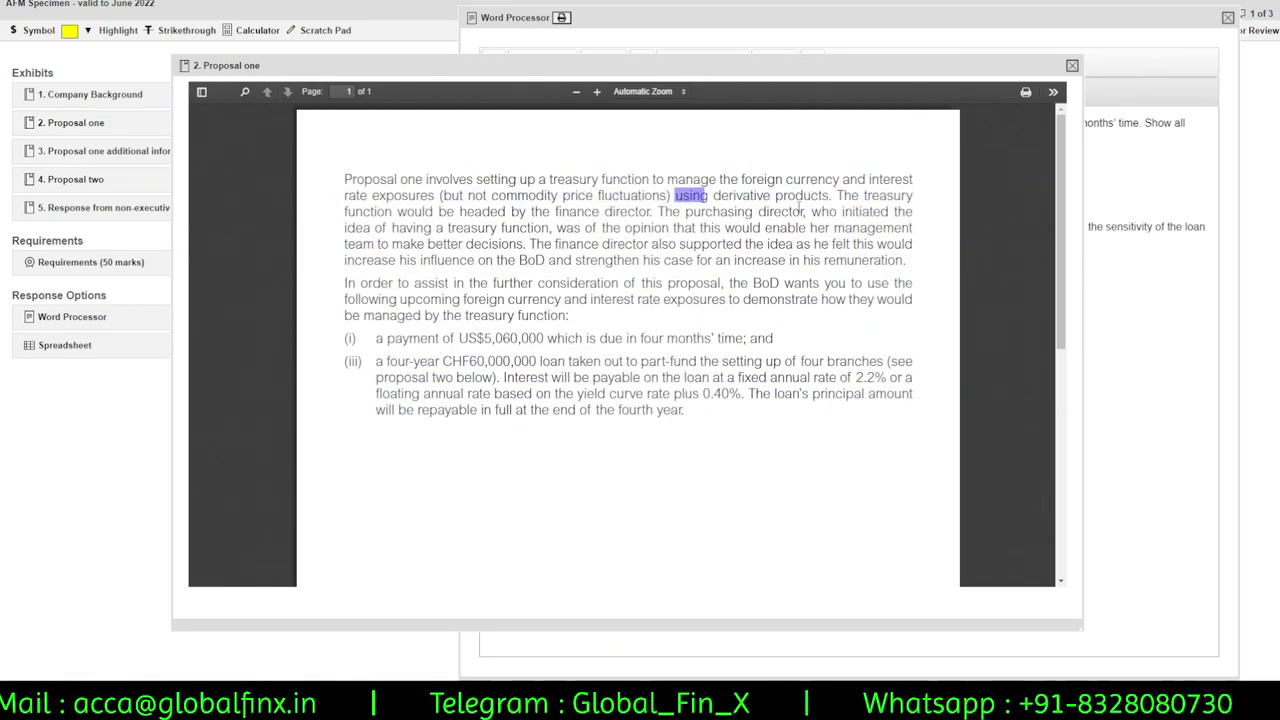
triple_click(420, 227)
click(578, 196)
drag(663, 196, 668, 196)
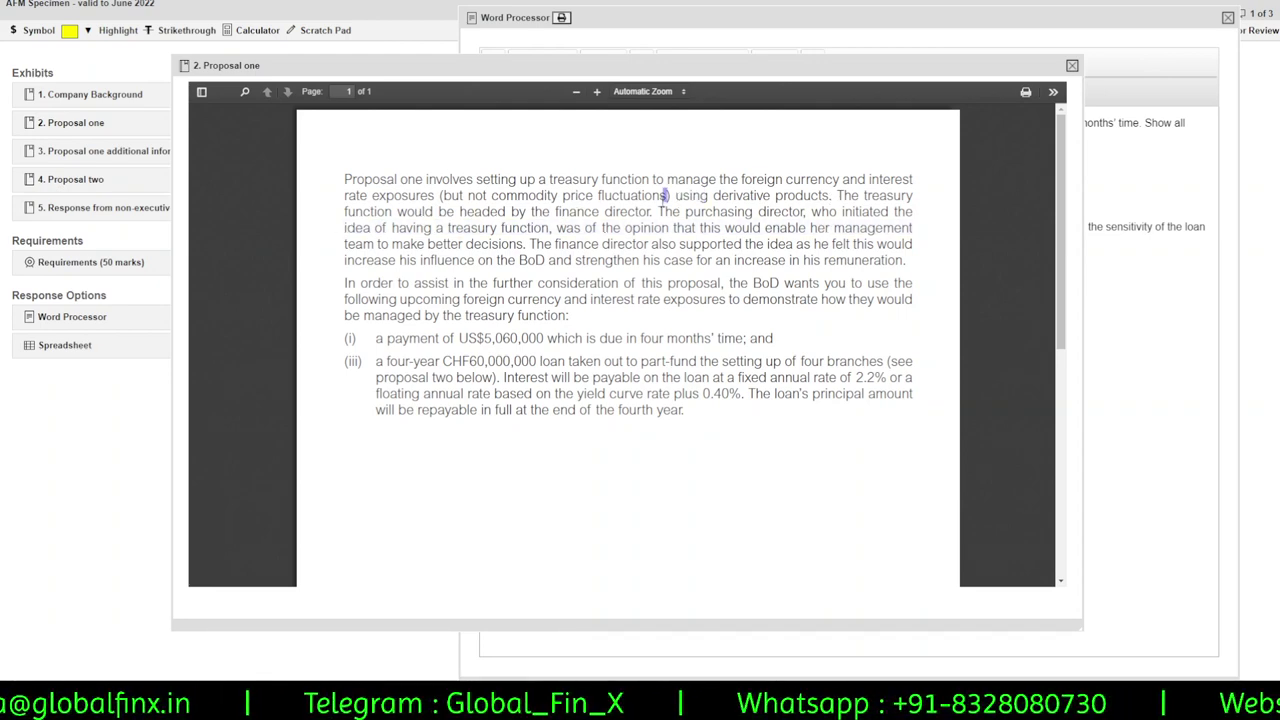
double_click(358, 259)
click(564, 225)
key(ctrl+a)
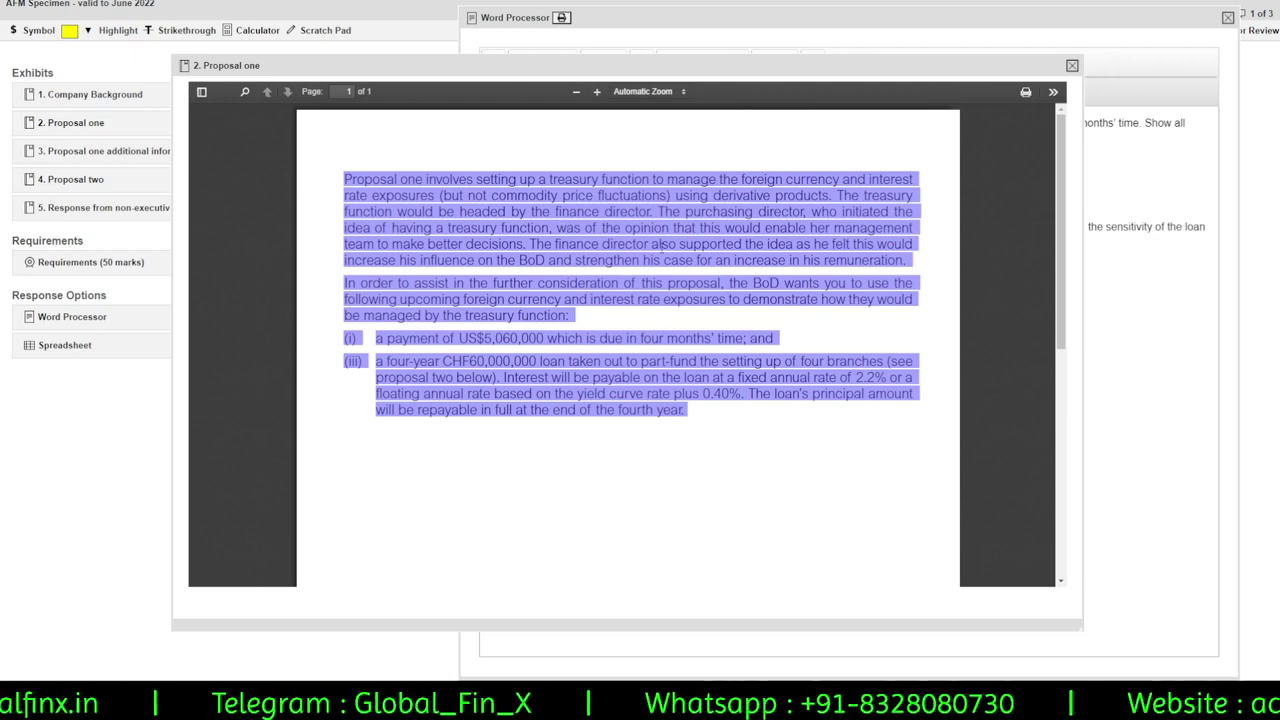
click(661, 245)
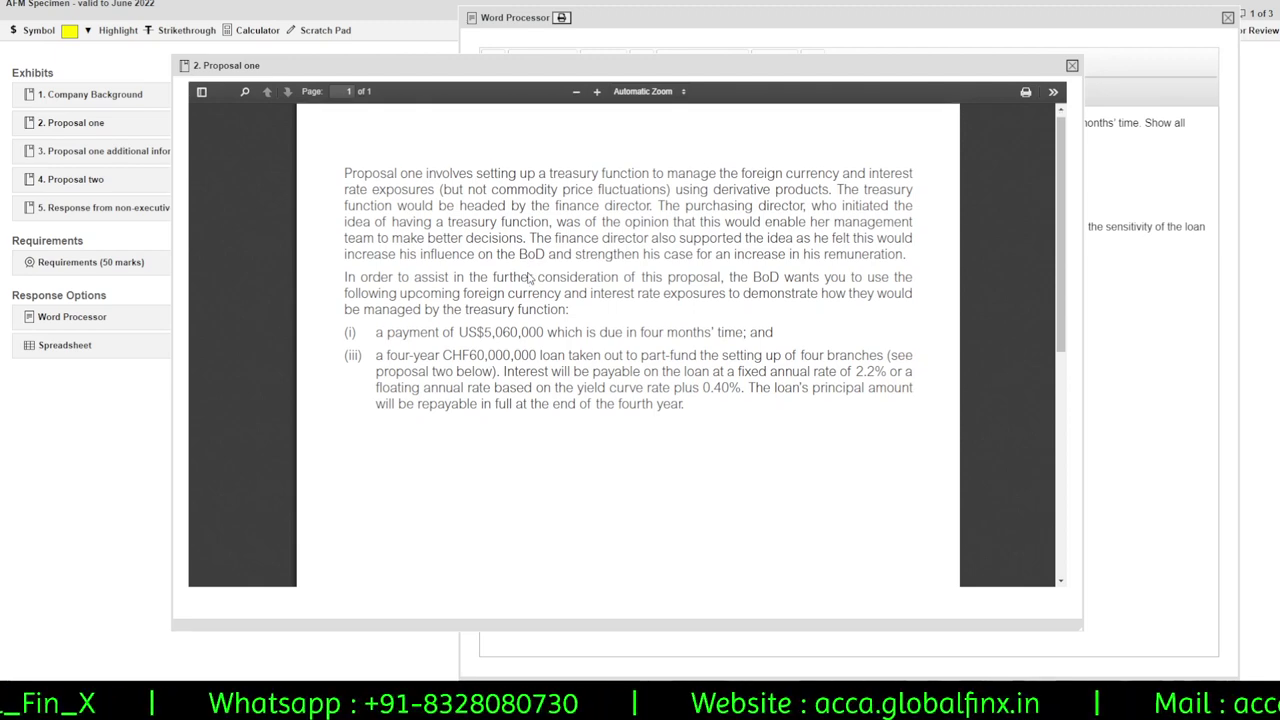
Read Proposal one's upcoming US$ payment and CHF loan exposures, and close the exhibit.
scroll(530, 280, down, 1)
mouse_move(458, 268)
mouse_down()
mouse_move(643, 268)
mouse_move(703, 284)
mouse_move(916, 252)
mouse_move(926, 288)
mouse_move(416, 288)
mouse_move(623, 304)
mouse_move(847, 281)
mouse_move(776, 290)
mouse_move(458, 266)
mouse_up()
click(623, 304)
click(458, 266)
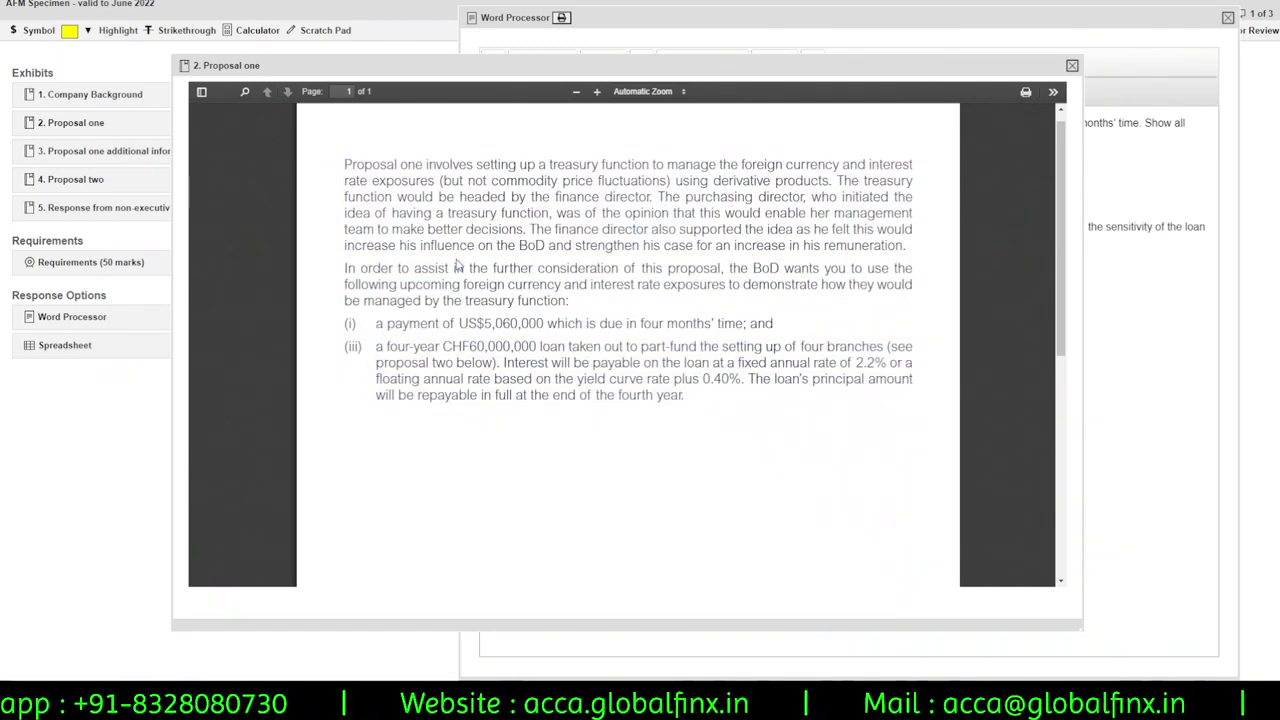
drag(390, 298, 597, 310)
click(597, 310)
mouse_move(395, 317)
mouse_down()
mouse_move(628, 268)
mouse_move(395, 317)
mouse_up()
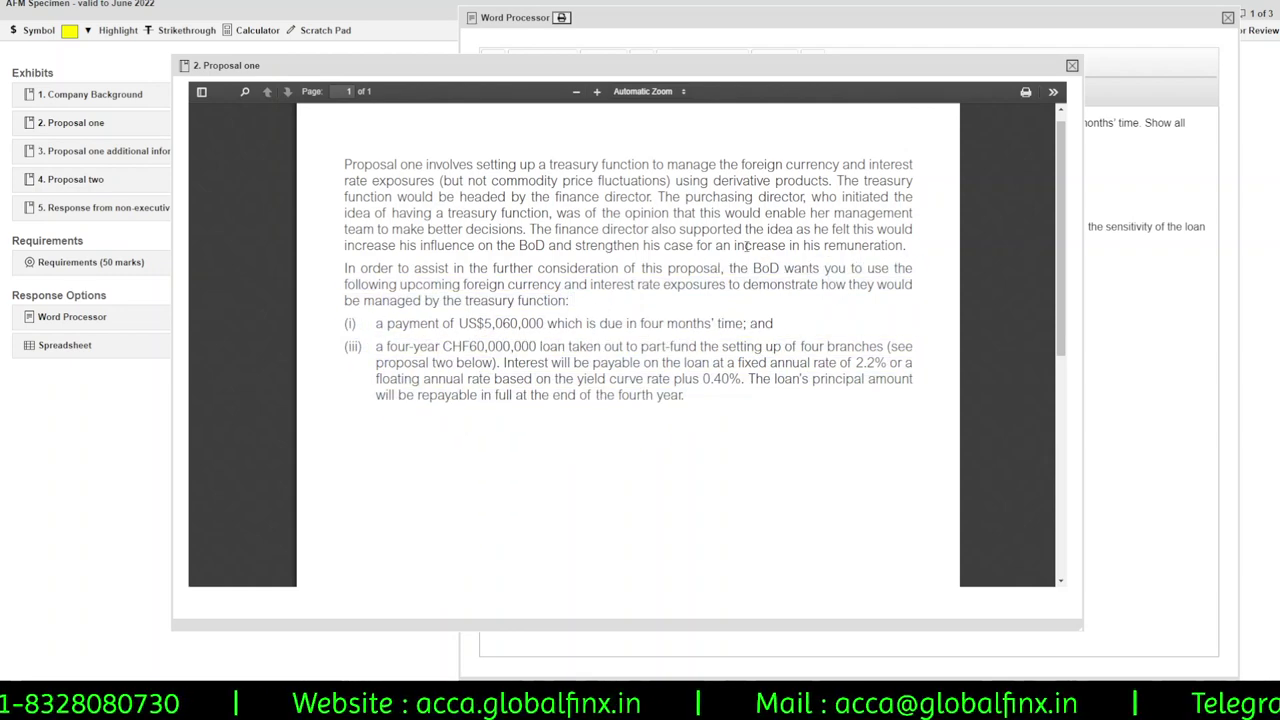
drag(478, 323, 580, 325)
click(561, 324)
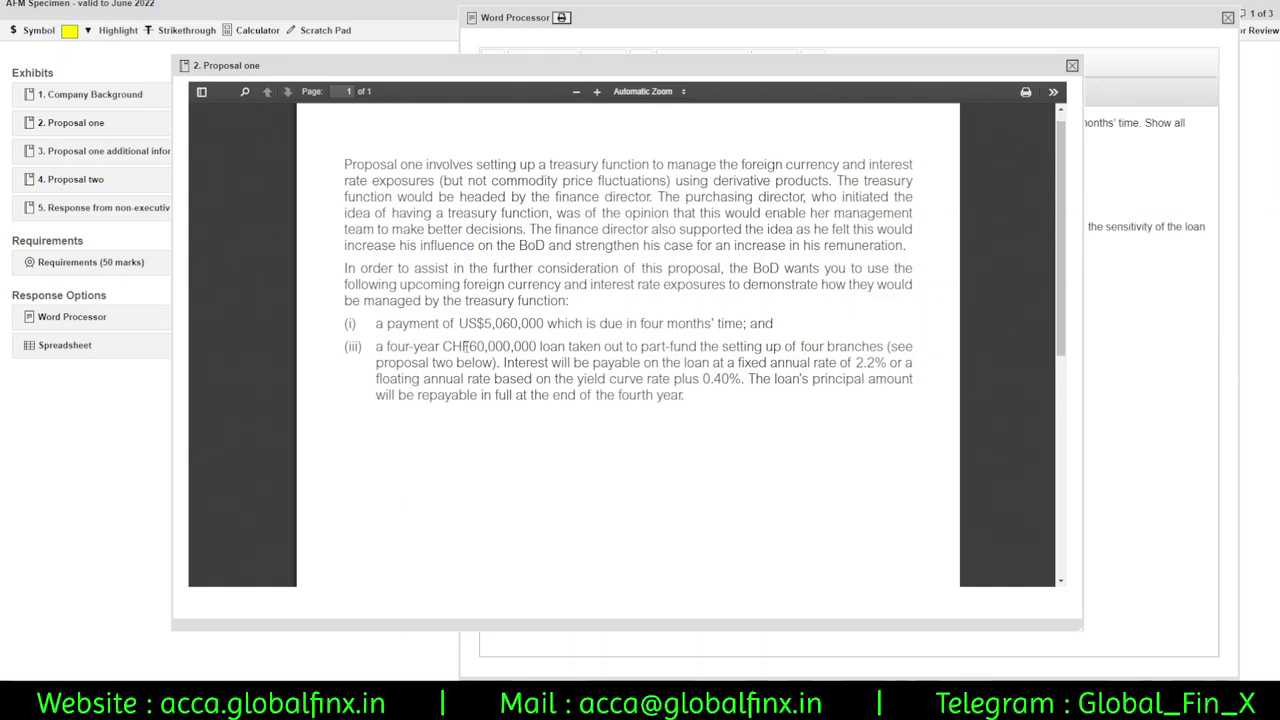
drag(465, 346, 524, 346)
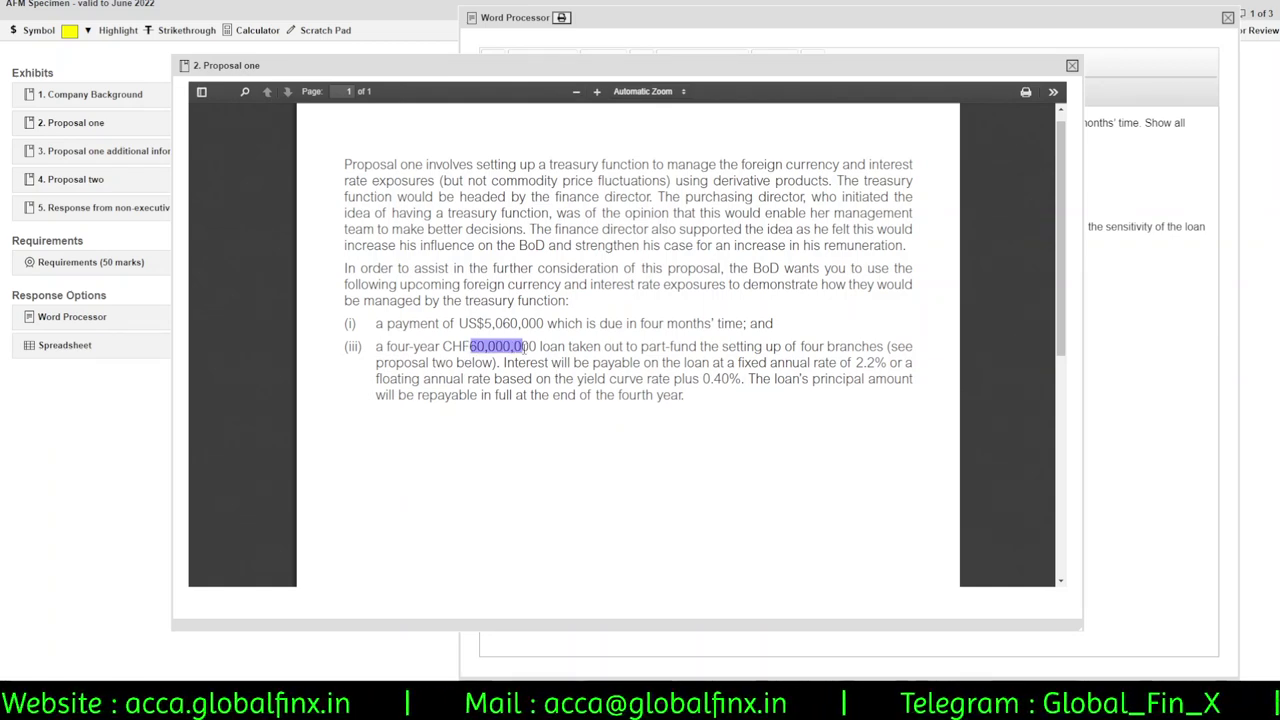
click(628, 356)
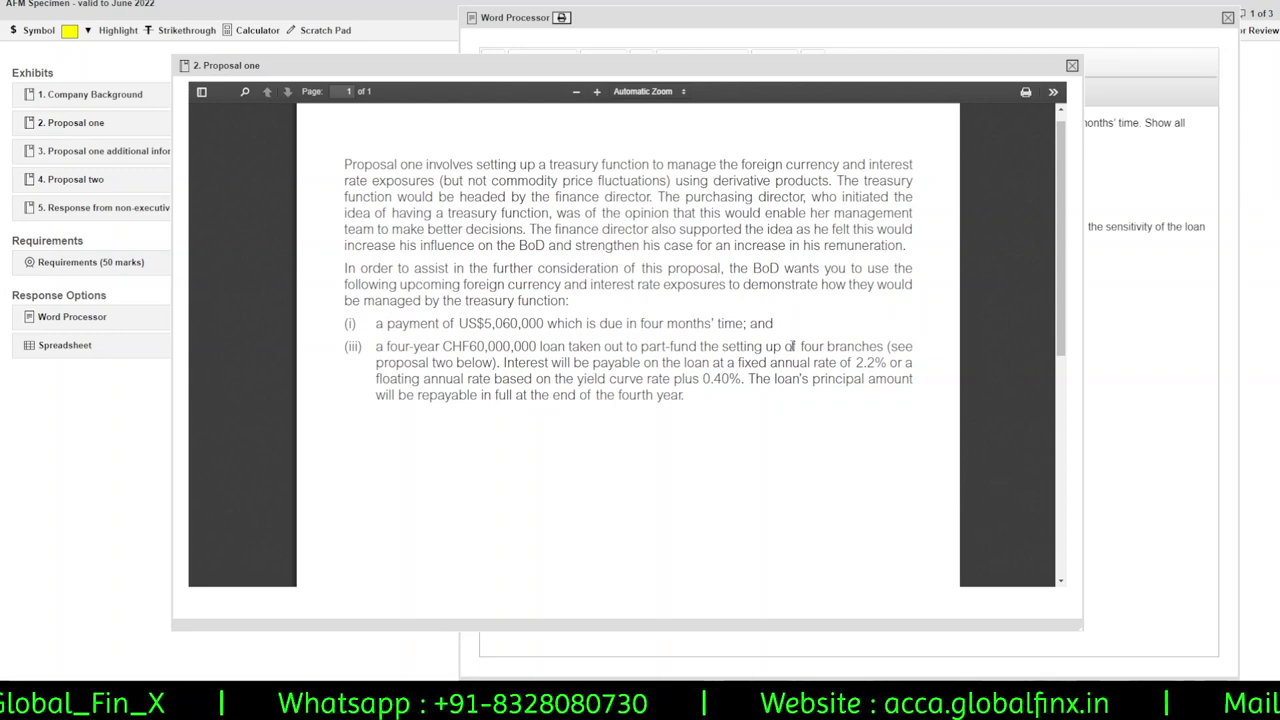
drag(344, 136, 505, 362)
click(1072, 65)
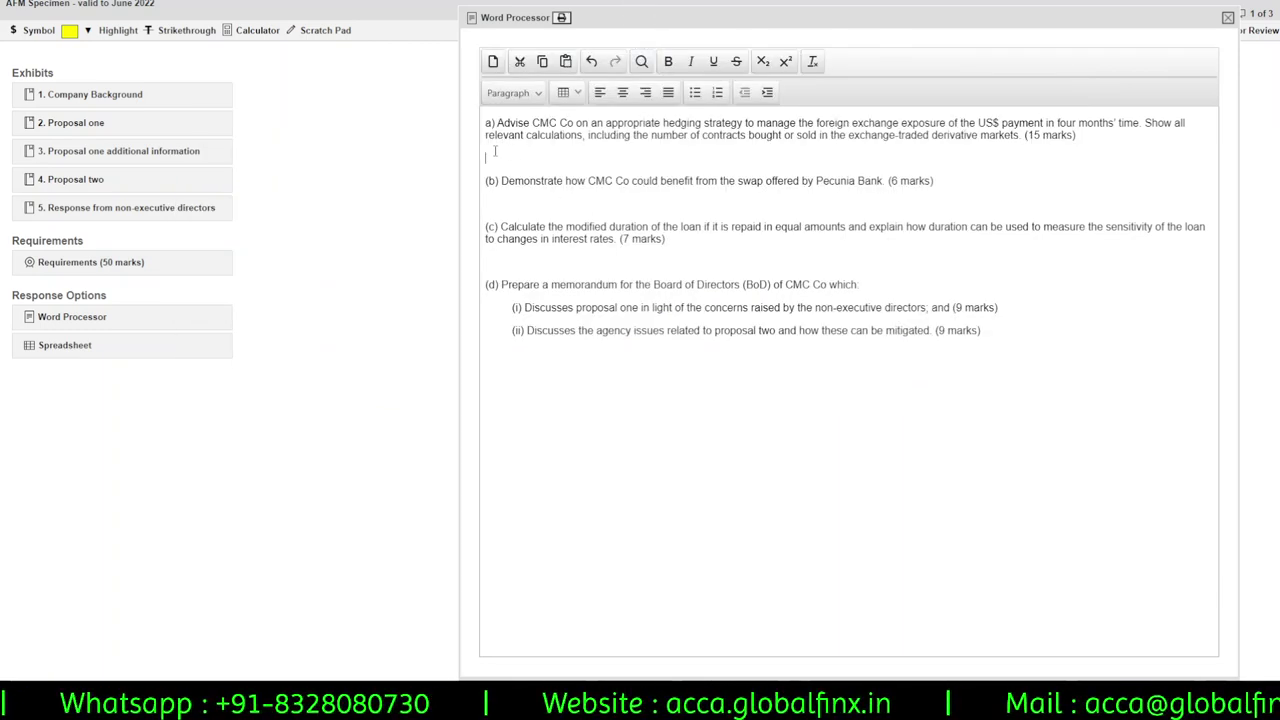
Open the Spreadsheet response option in a repositioned window enlarged to show columns A to T.
click(117, 366)
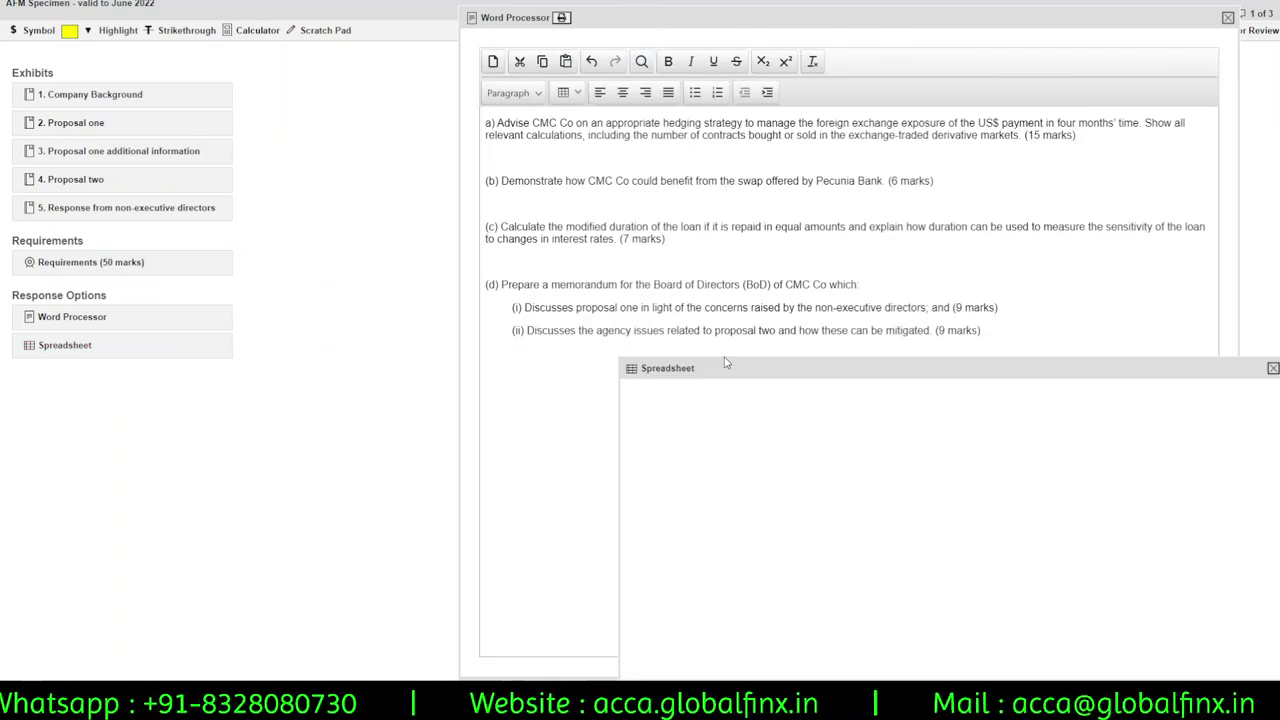
drag(752, 375, 323, 50)
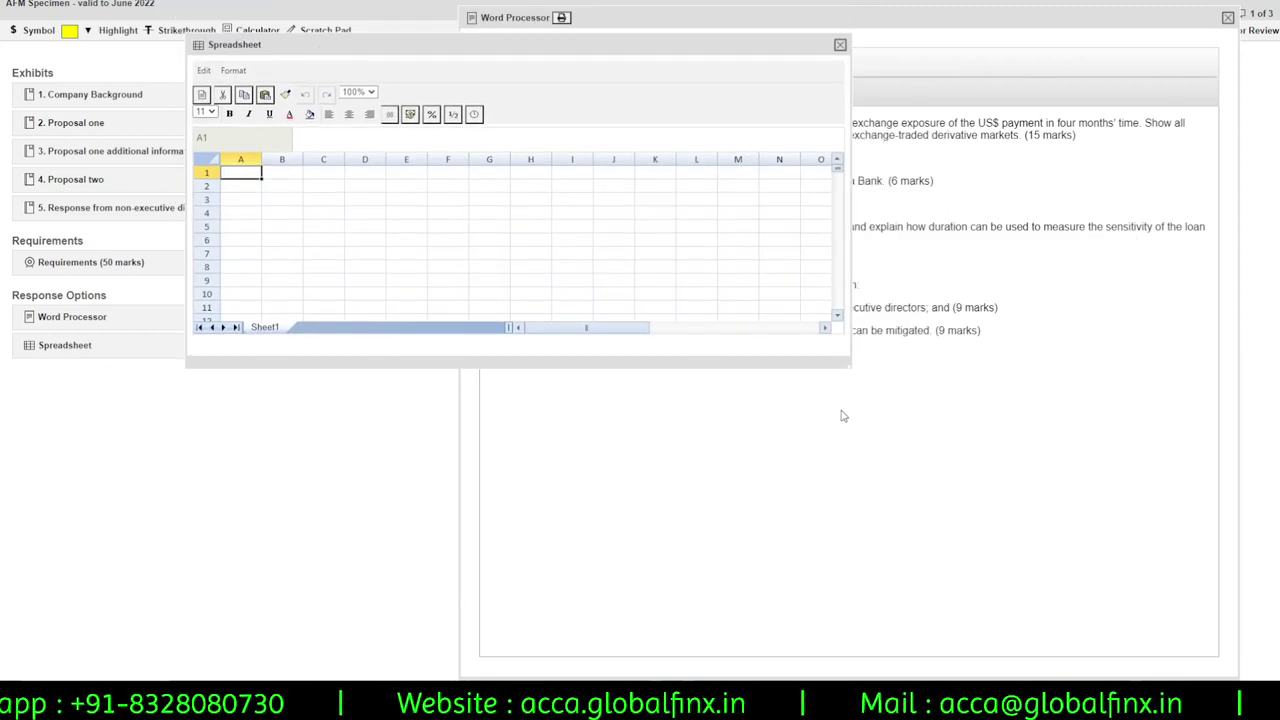
drag(850, 364, 1026, 621)
drag(1081, 675, 1214, 675)
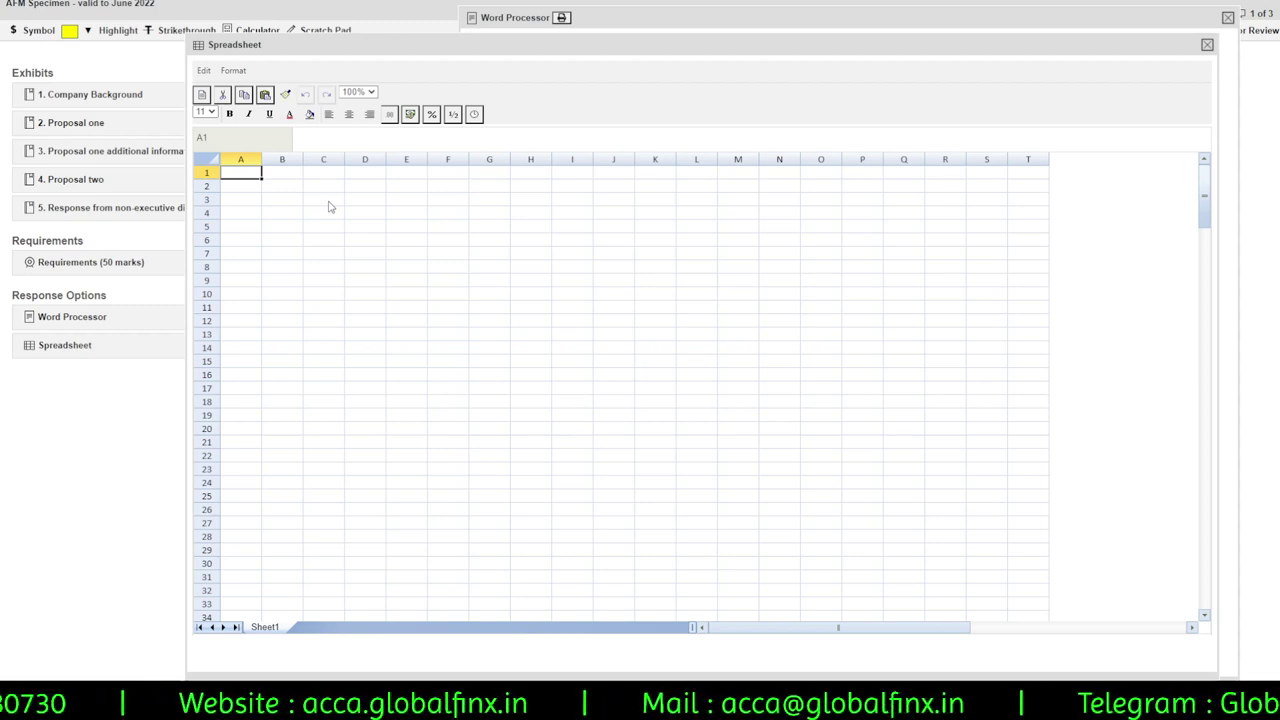
Enter the underlined heading "Notes 1" in cell A1.
text(Notes 1)
key(Return)
key(Up)
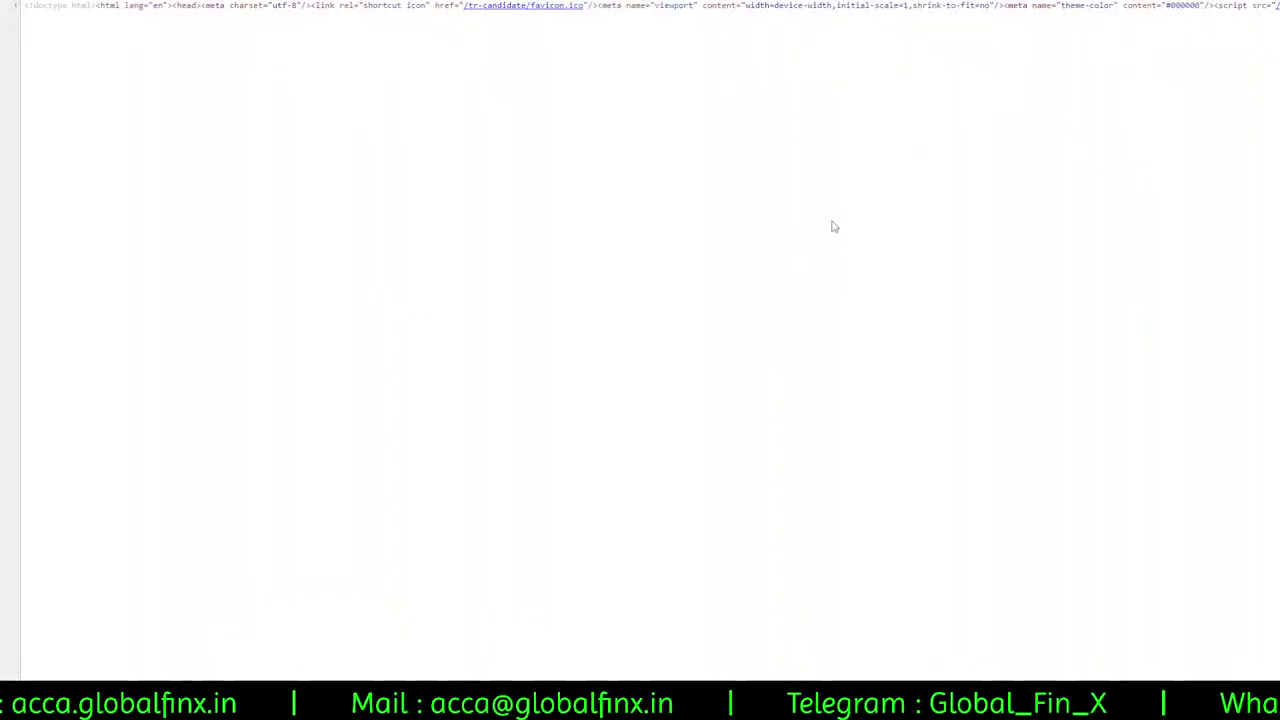
Close the page-source tab and return to the exam in full-screen view.
key(F11)
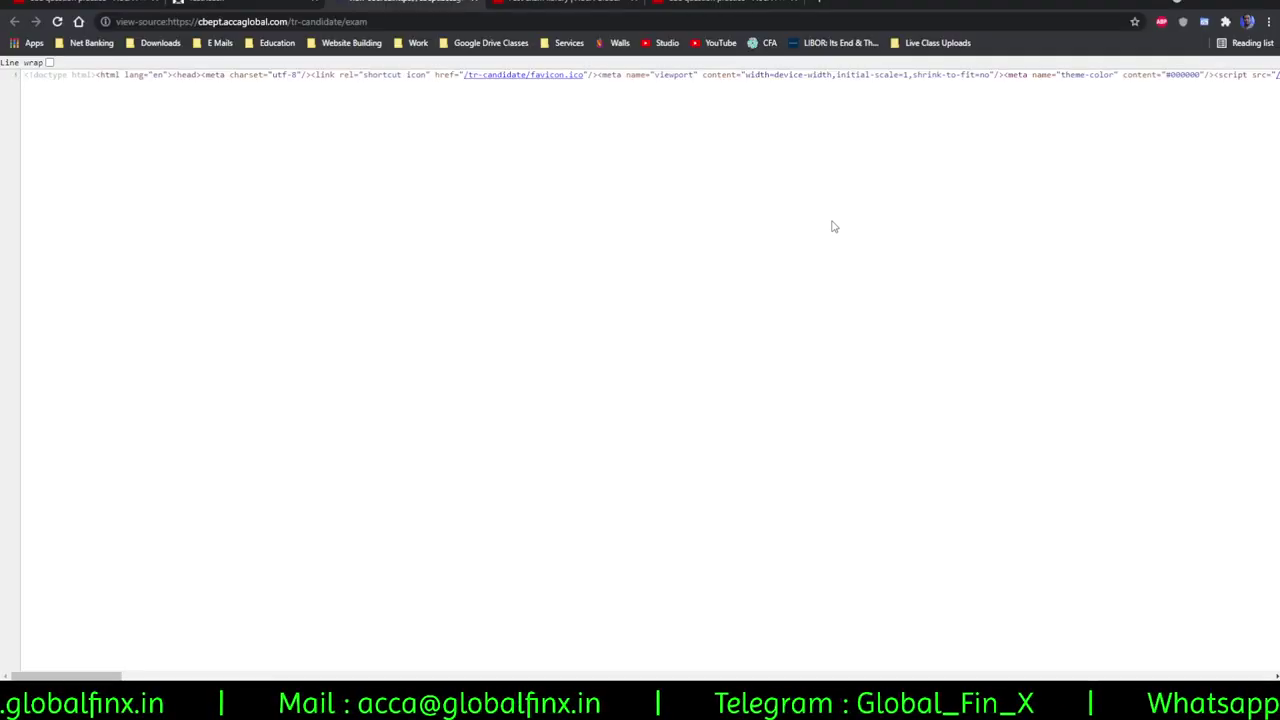
click(474, 3)
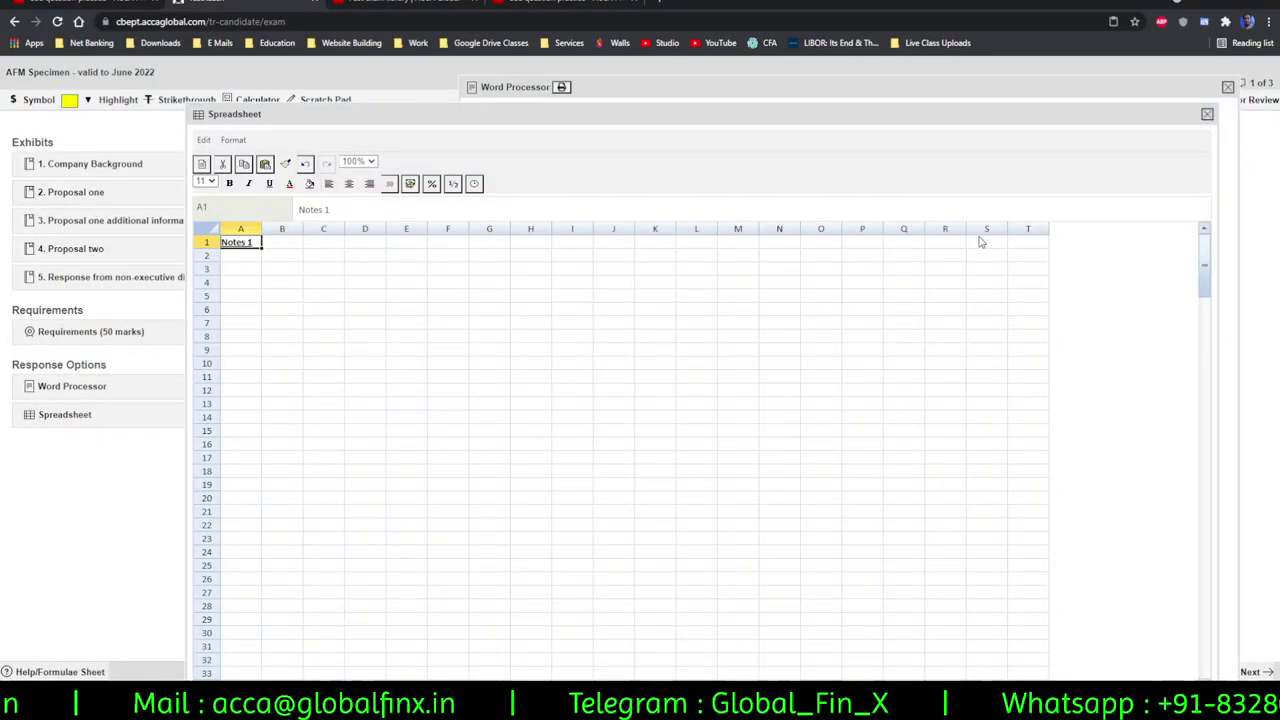
key(F11)
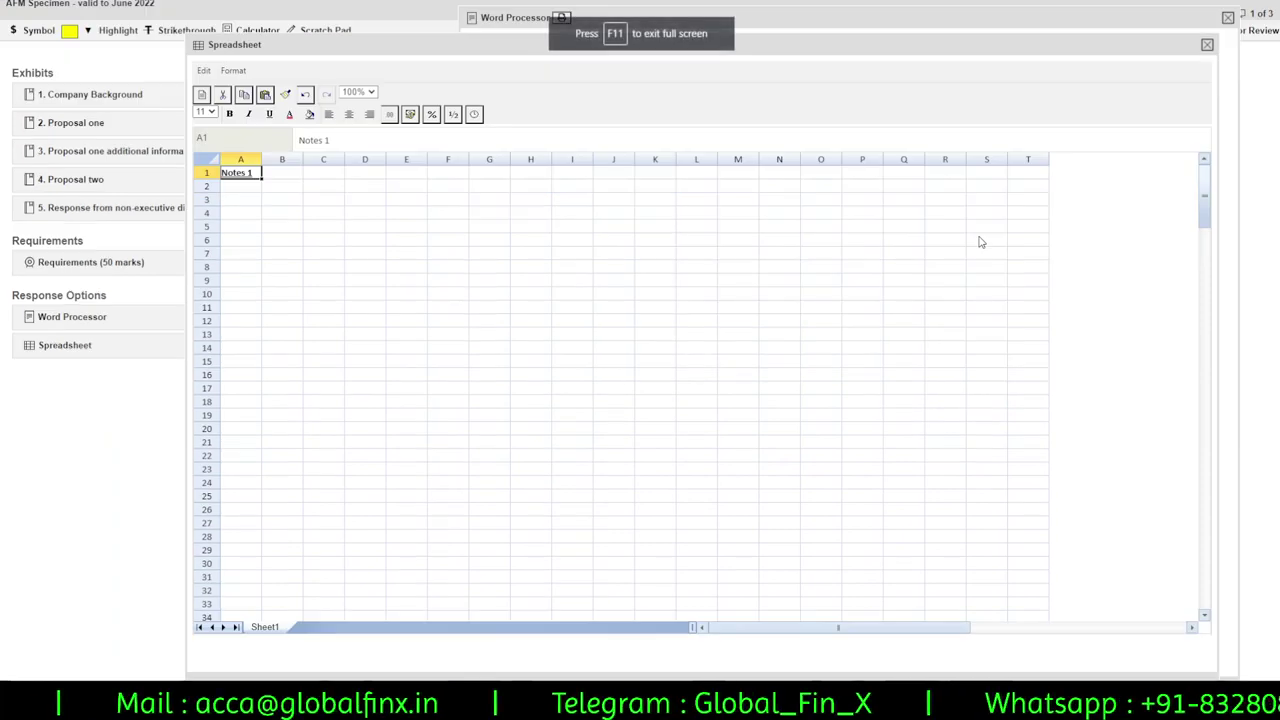
Enter the headings Year, Op. Bal, ERI, LEss : Payment and Cl. Bal across A3 to E3.
click(255, 200)
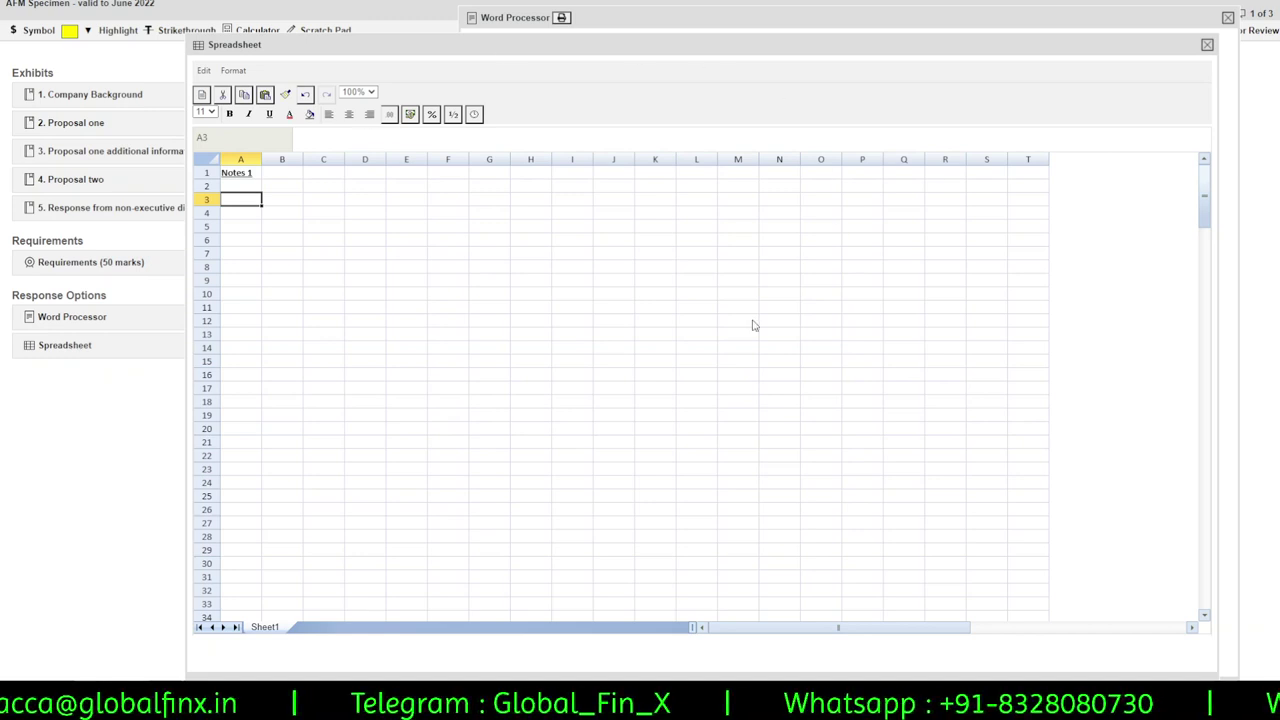
text(Year)
key(Tab)
text(Op)
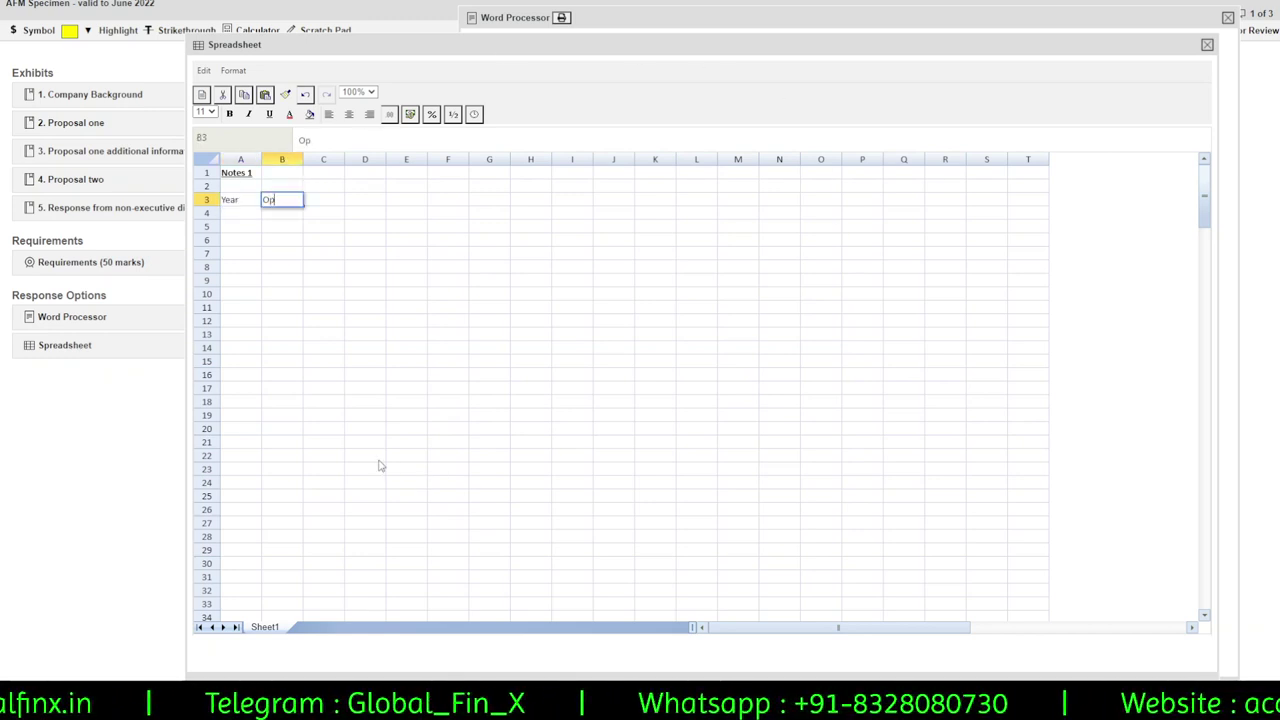
text(. Ba)
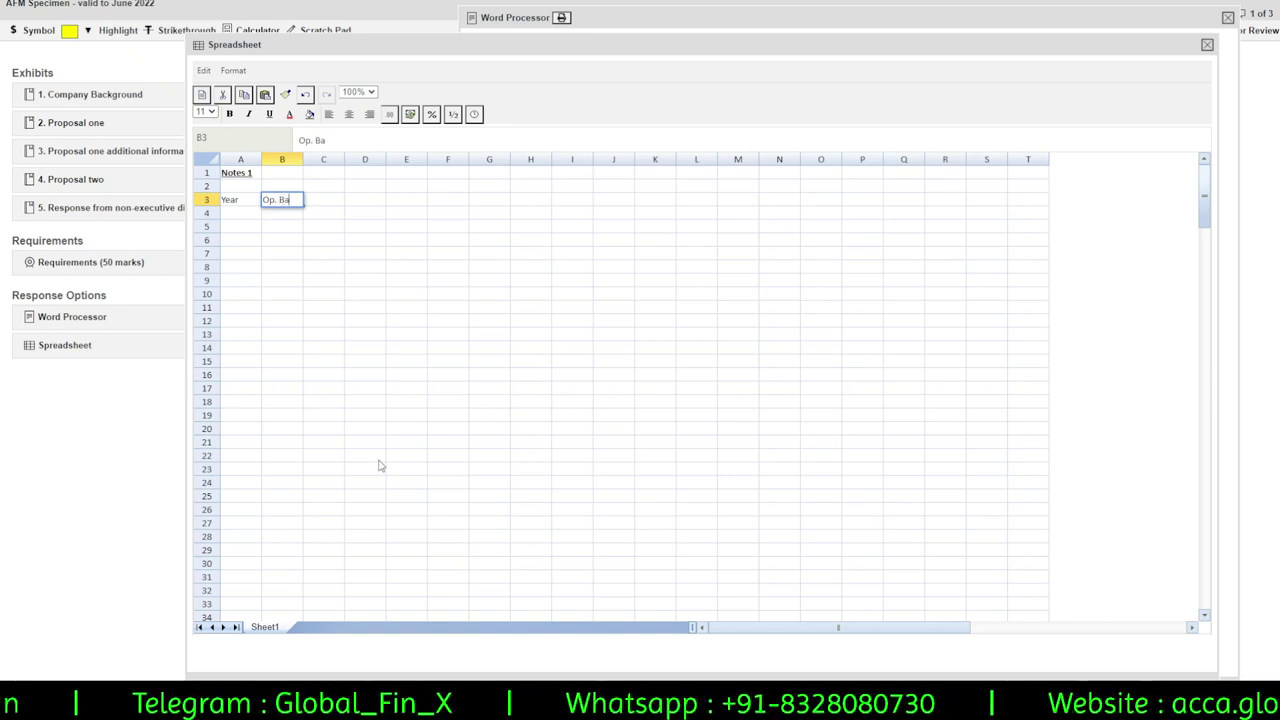
text(l)
key(Tab)
text(ERI)
key(Tab)
text(LEss)
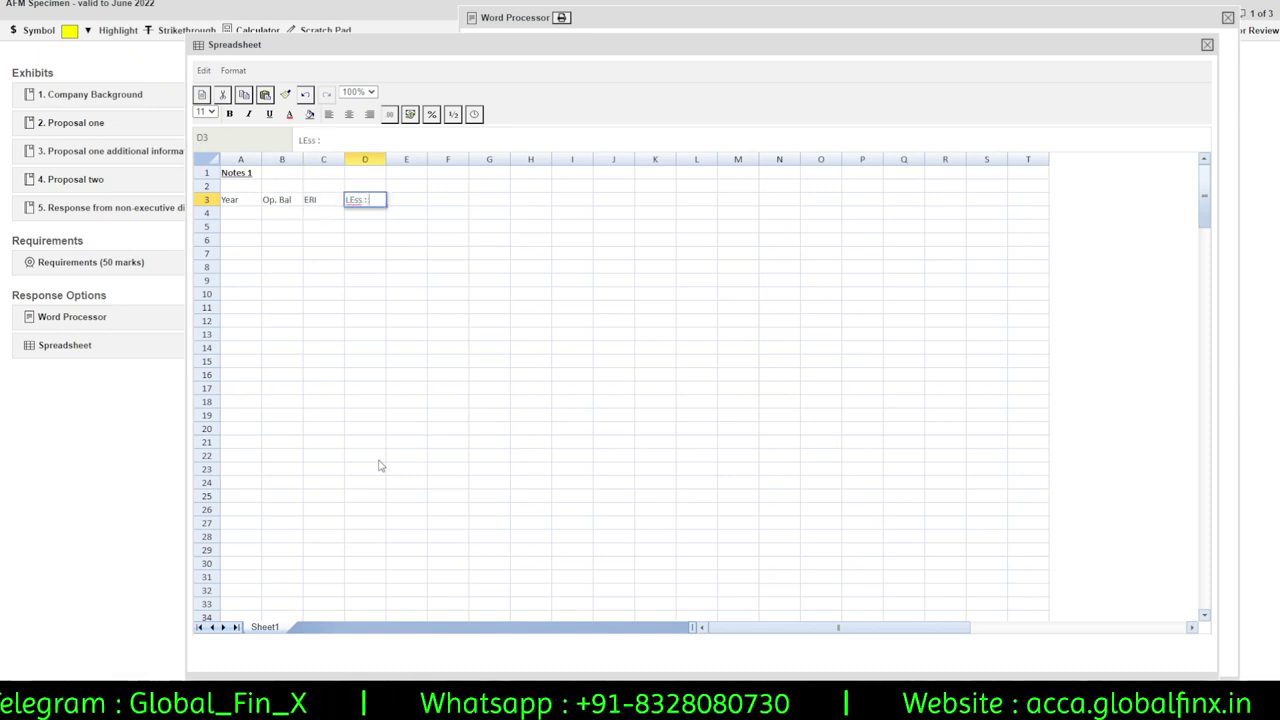
text( : Payment)
key(Tab)
text(C)
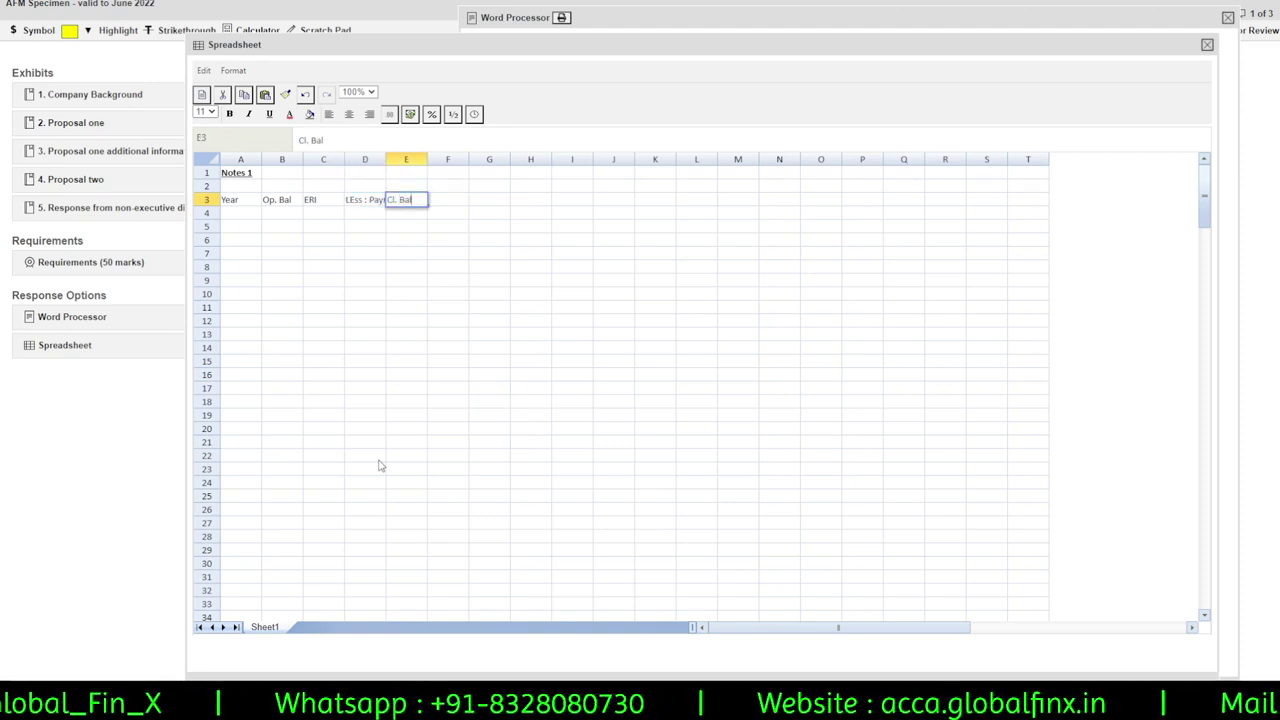
Correct the capitalisation of the payment heading in D3 to "Less : Payment".
click(355, 199)
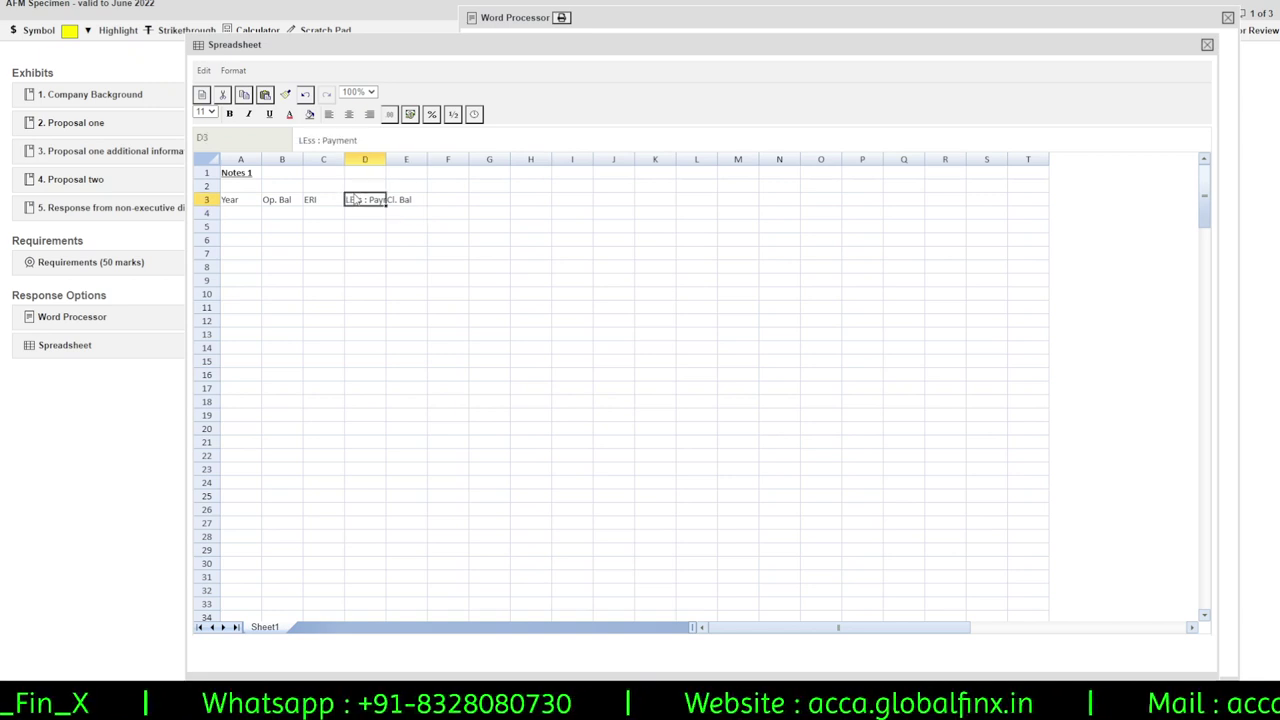
double_click(355, 200)
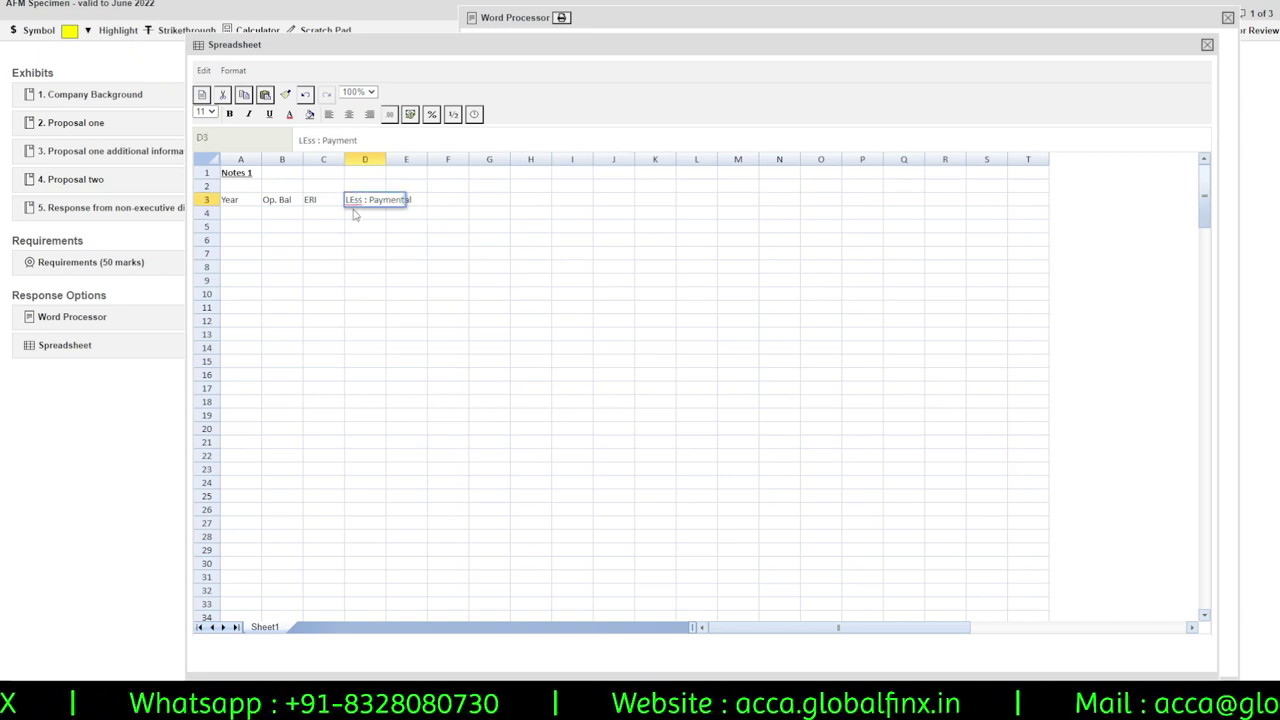
key(BackSpace)
text(e)
key(Return)
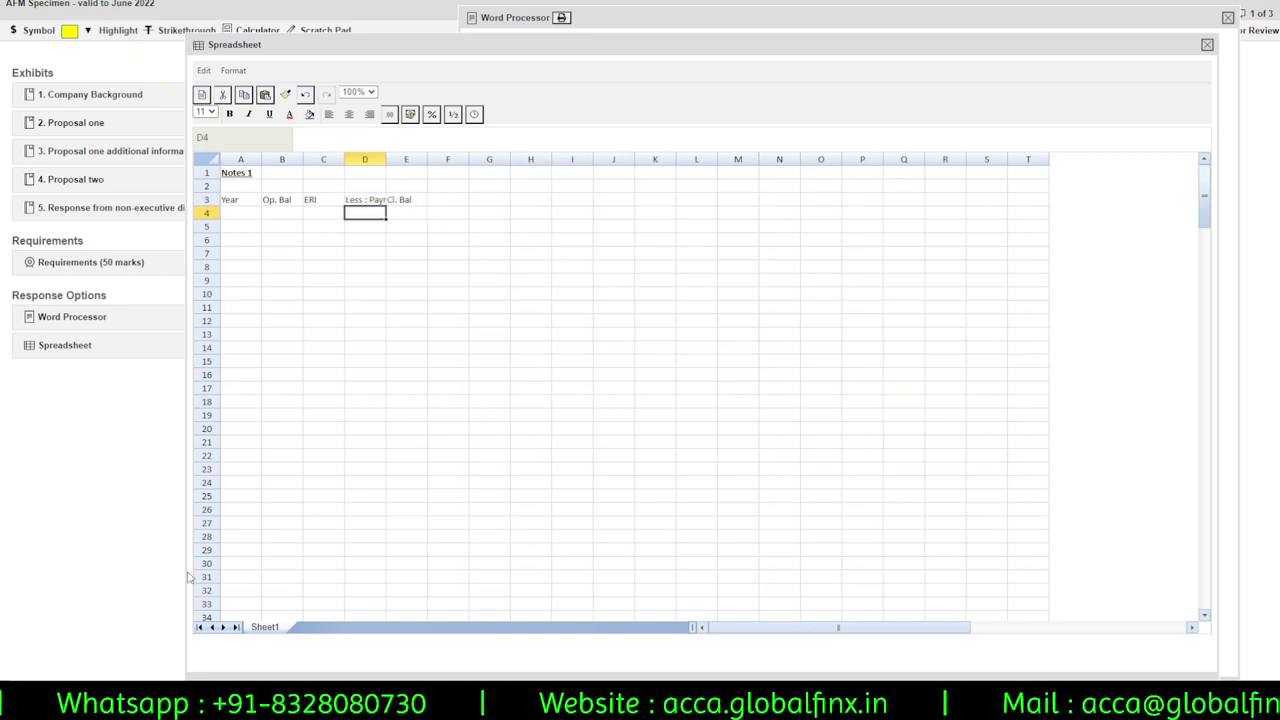
Fit column D to its heading and widen columns A to E evenly.
double_click(386, 159)
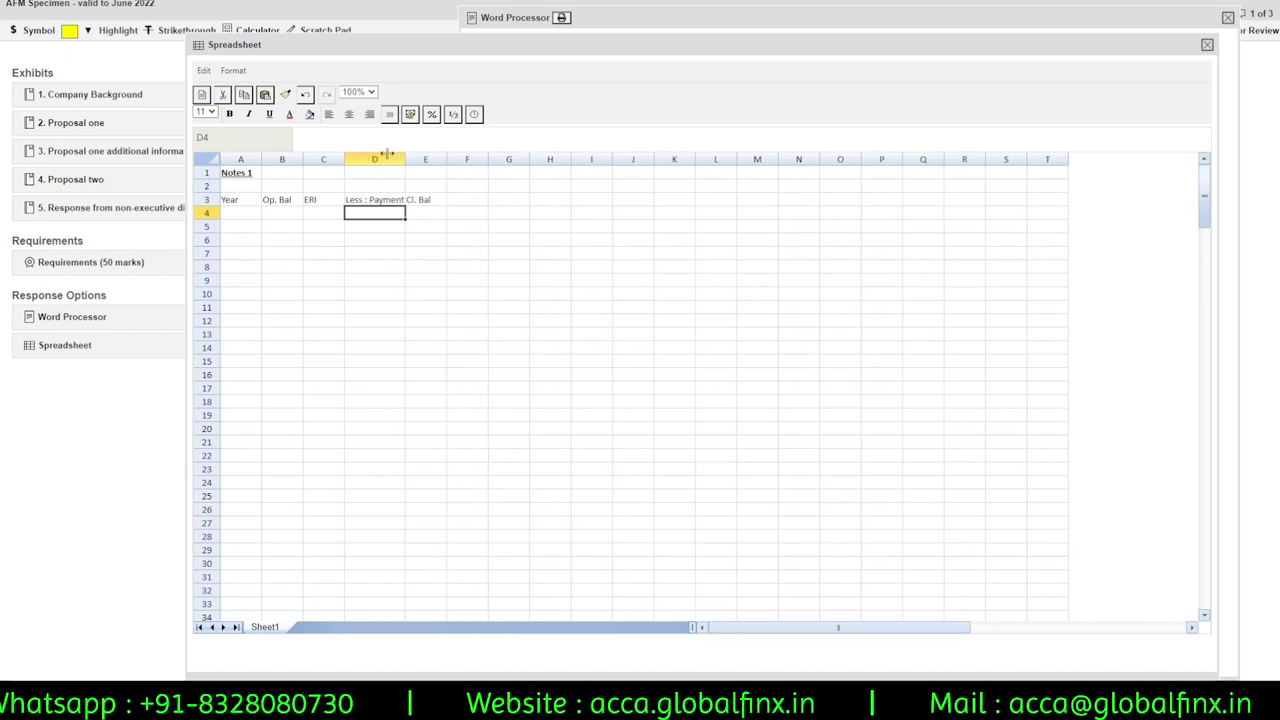
mouse_move(240, 160)
mouse_down()
mouse_move(426, 185)
mouse_move(408, 162)
mouse_move(433, 162)
mouse_up()
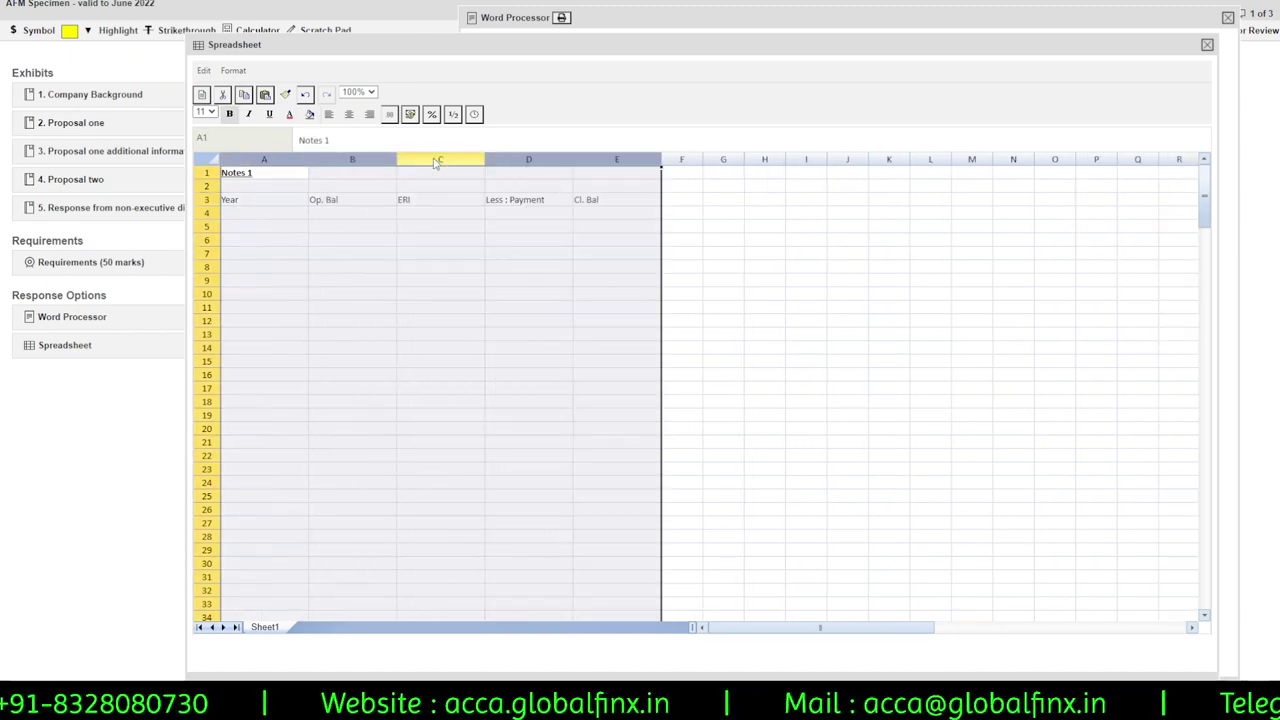
click(522, 295)
Centre the row 3 headings from Year to Cl. Bal in their cells.
drag(260, 202, 620, 201)
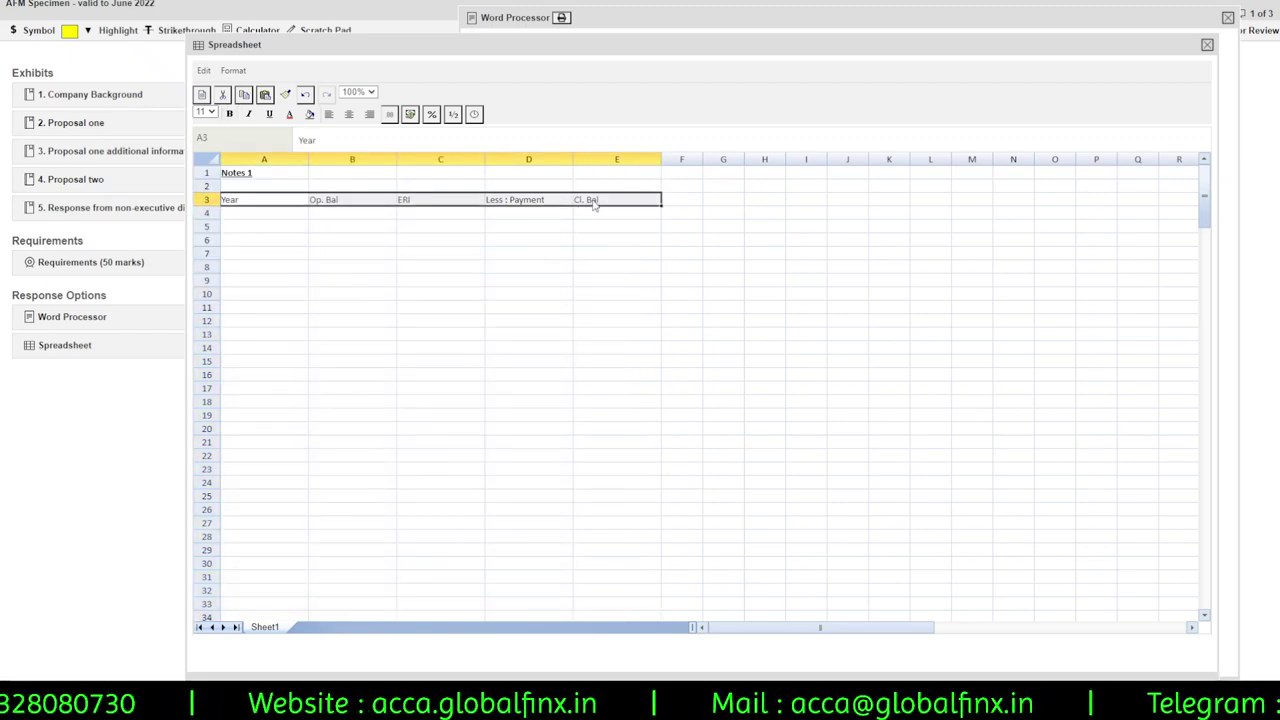
click(349, 114)
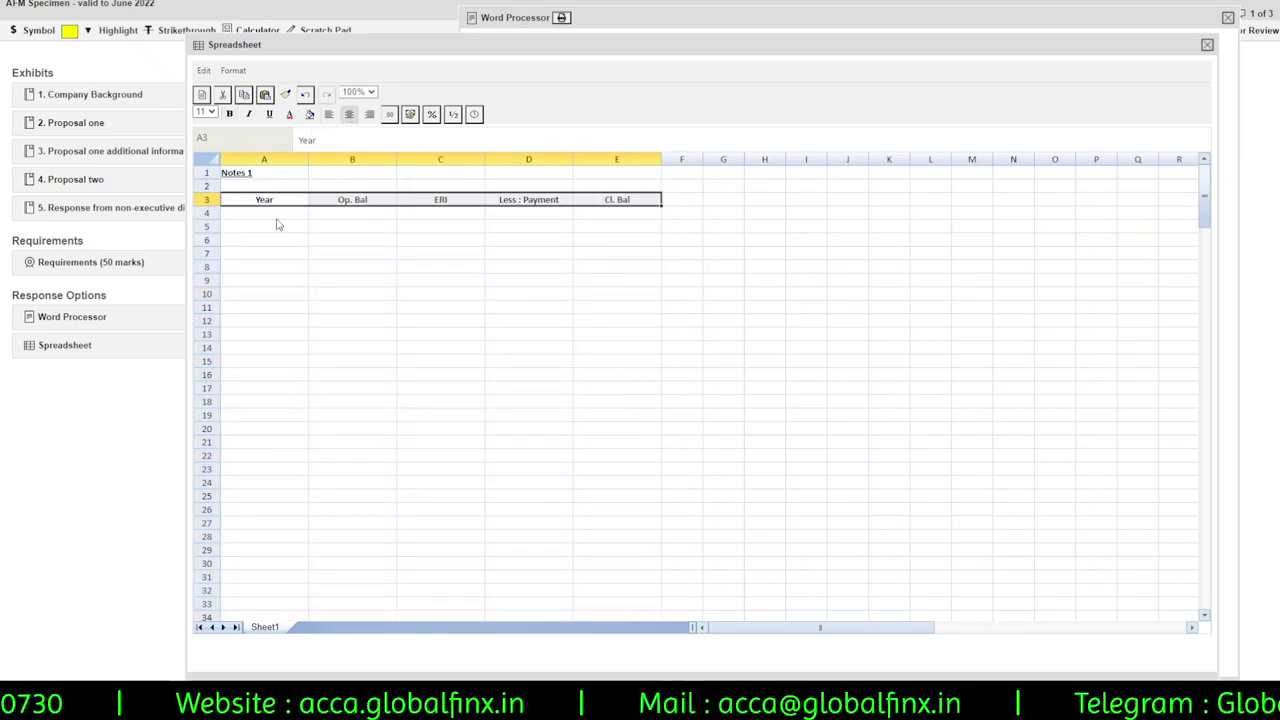
drag(263, 215, 662, 362)
click(659, 404)
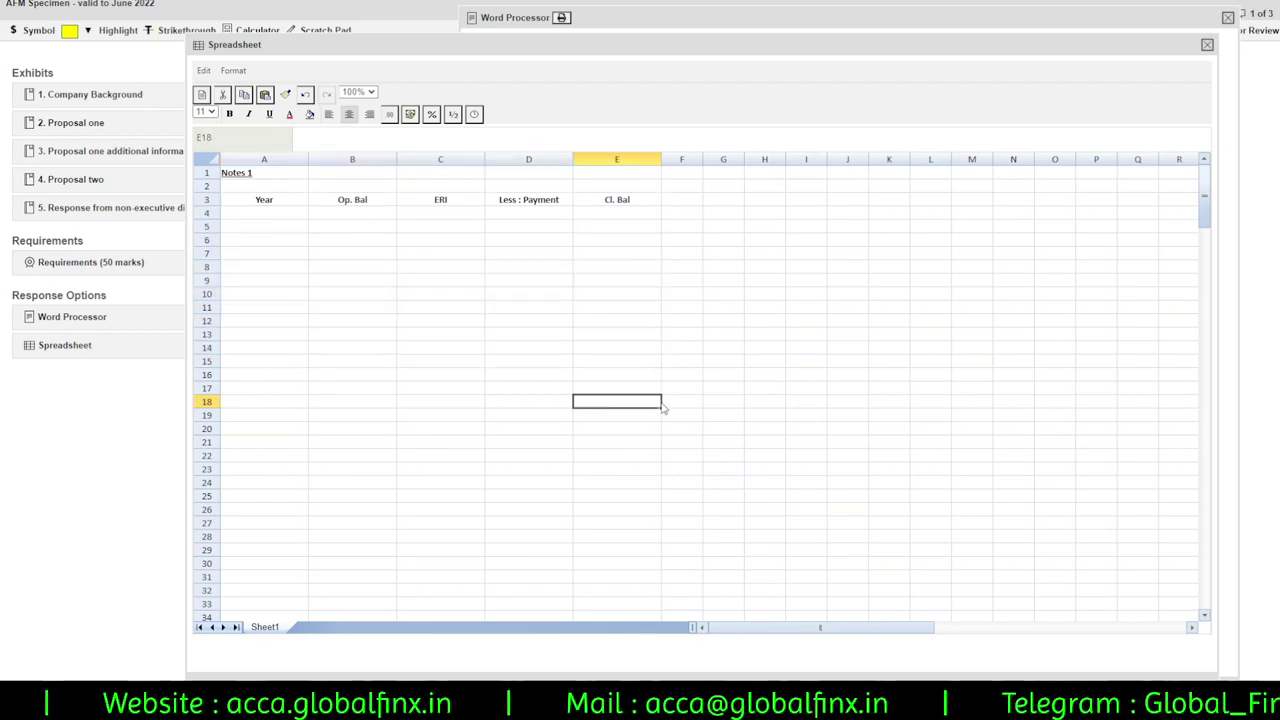
Close the spreadsheet and start the part (a) answer with "As per Notes 1 shown in the spreadsheet," followed by filler characters.
click(243, 176)
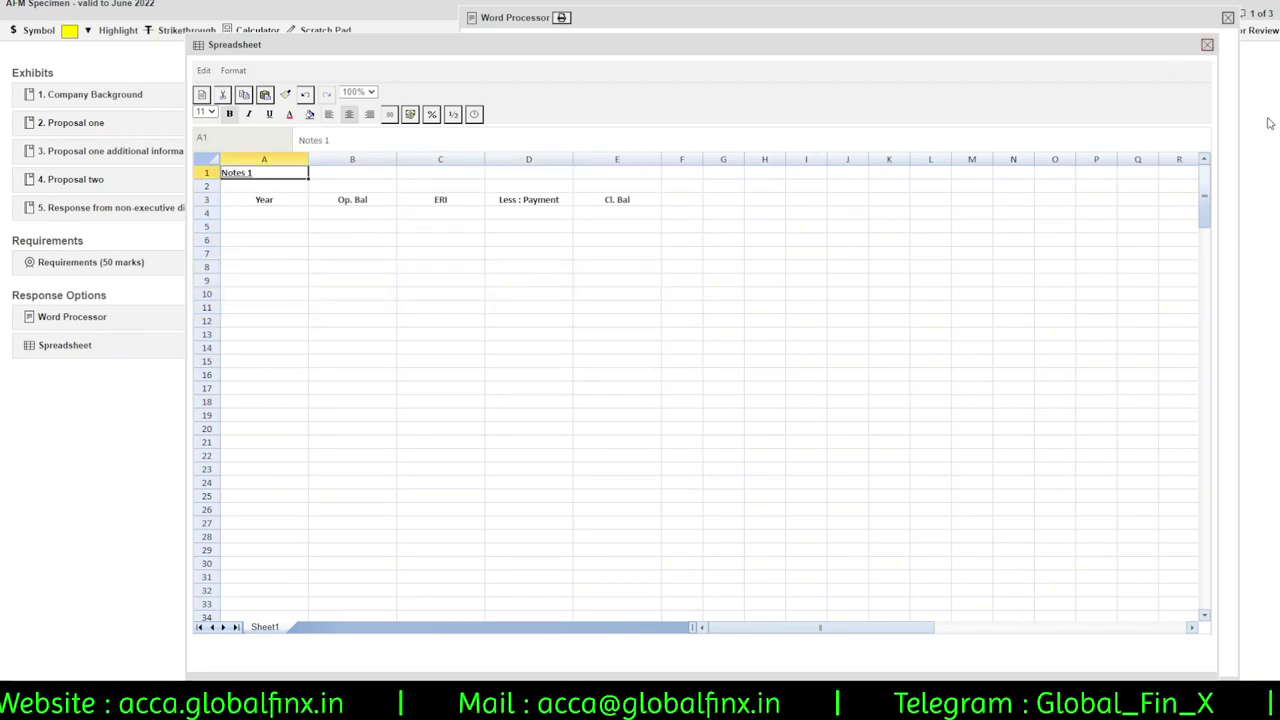
click(1207, 45)
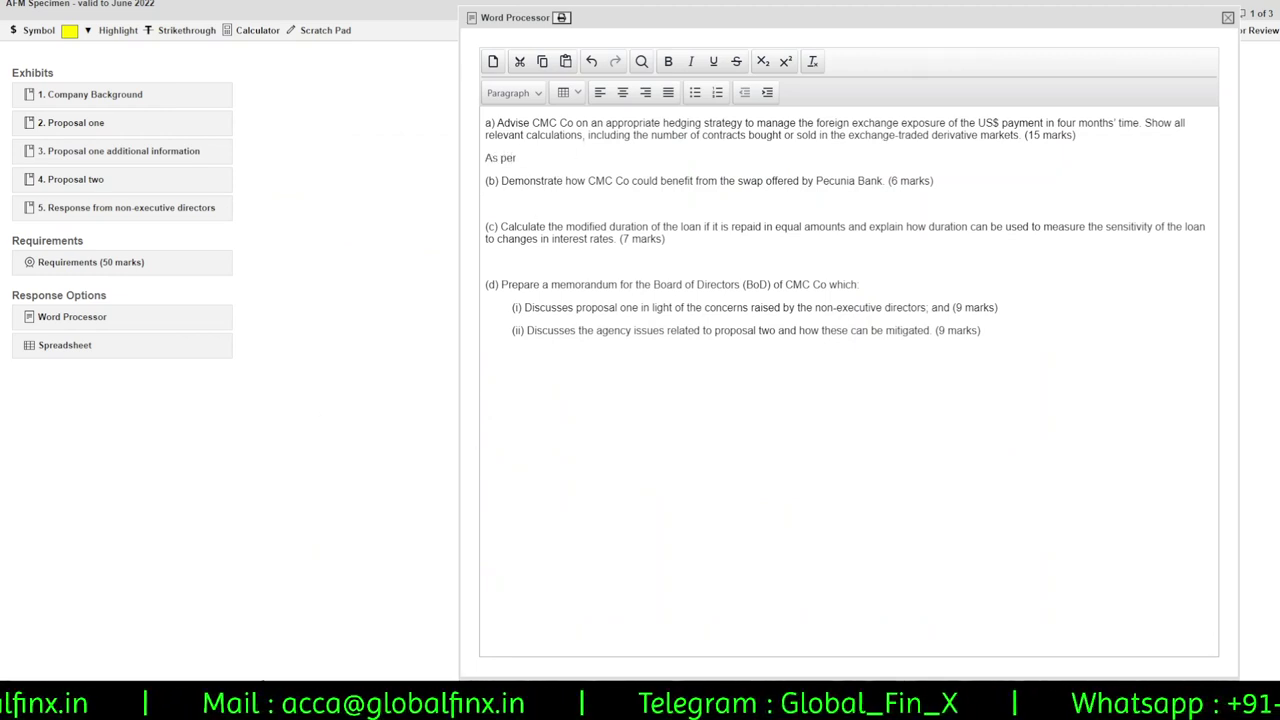
text(shown in th)
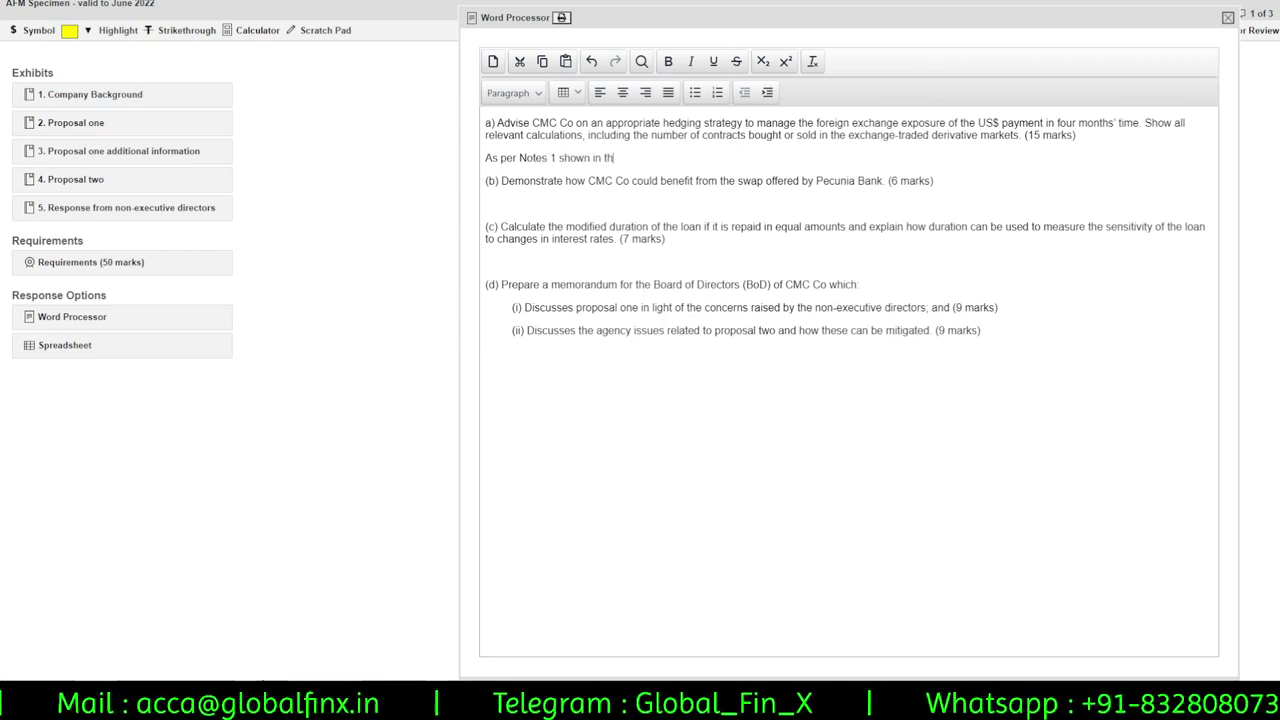
text(e spreadsheet, ;alksdjf;lzkxncvkjhaeopirjsdfnxlvcnjhjcxn vh)
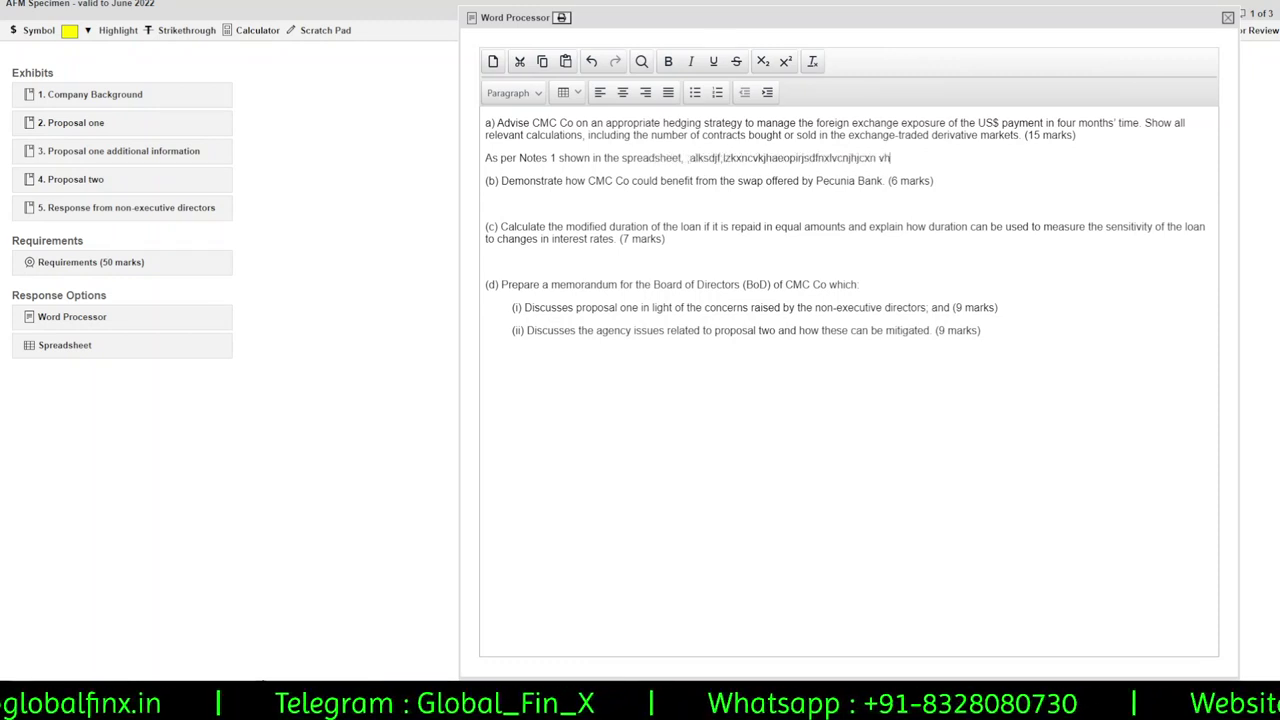
Remove all the filler characters after "spreadsheet," in the part (a) answer.
text(dasuijgkbnvuhjksena sdfCX)
key(BackSpace)
key(BackSpace)
key(BackSpace)
key(BackSpace)
key(BackSpace)
key(BackSpace)
key(BackSpace)
key(BackSpace)
key(BackSpace)
key(BackSpace)
key(BackSpace)
key(BackSpace)
key(BackSpace)
key(BackSpace)
key(BackSpace)
key(BackSpace)
key(BackSpace)
key(BackSpace)
key(BackSpace)
key(BackSpace)
key(BackSpace)
key(BackSpace)
key(BackSpace)
key(BackSpace)
key(BackSpace)
key(BackSpace)
key(BackSpace)
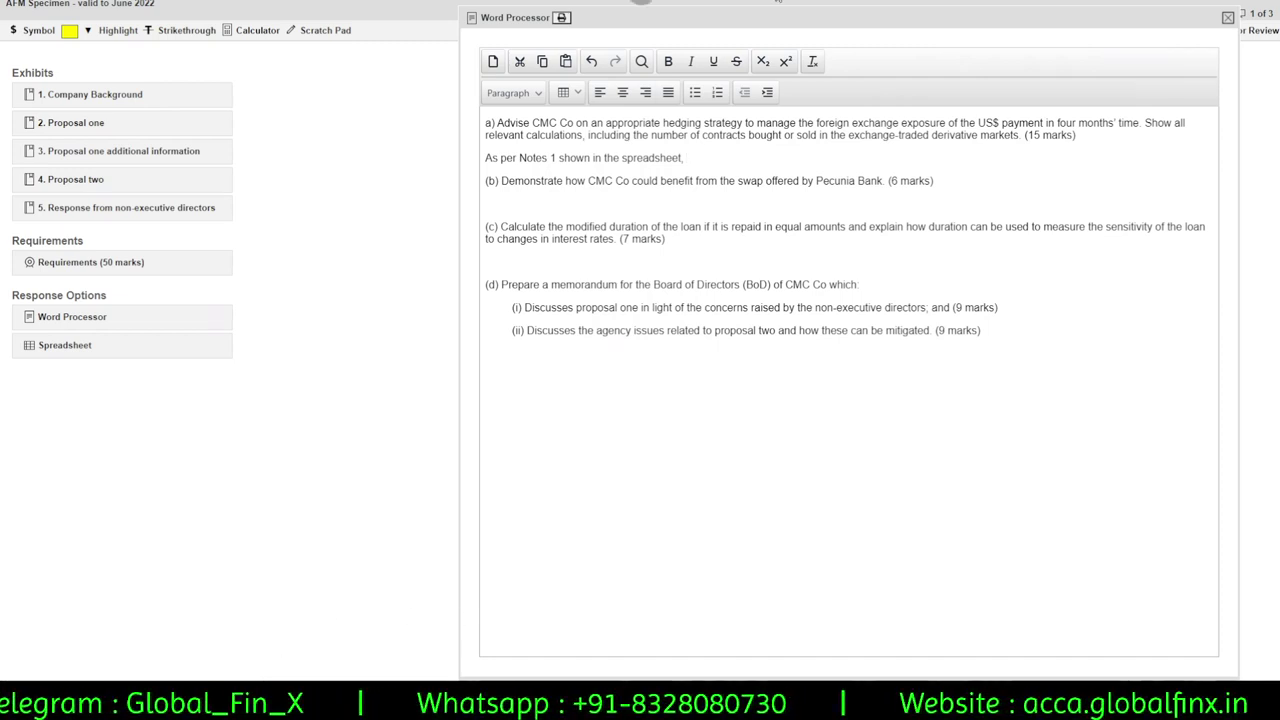
Make the "Notes 1" reference in the part (a) answer bold.
drag(486, 181, 1003, 227)
click(1003, 227)
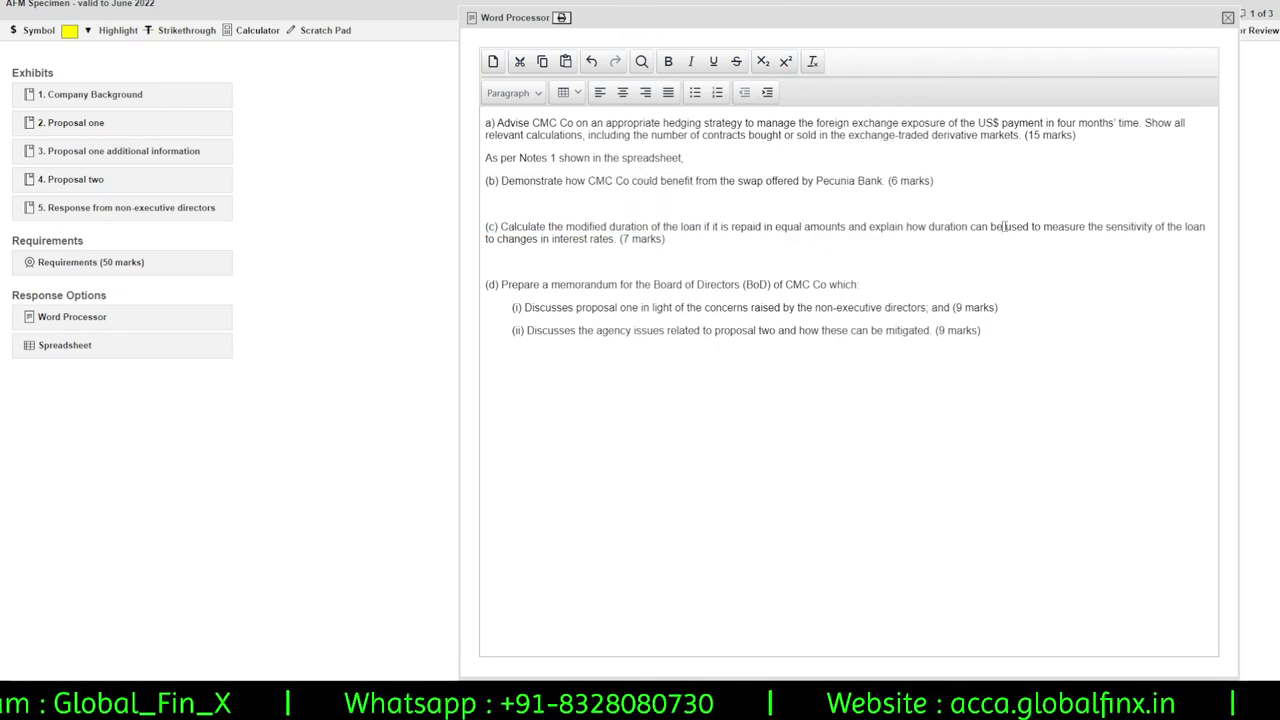
drag(556, 157, 519, 157)
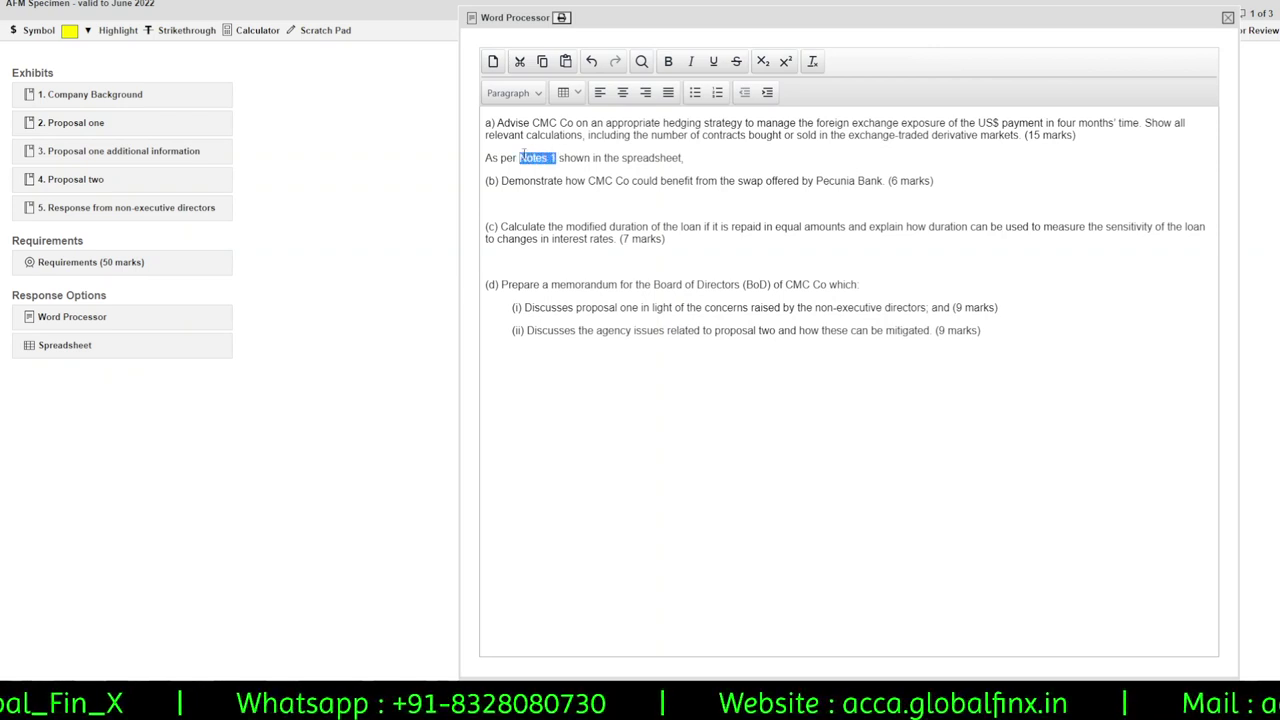
click(668, 62)
click(740, 330)
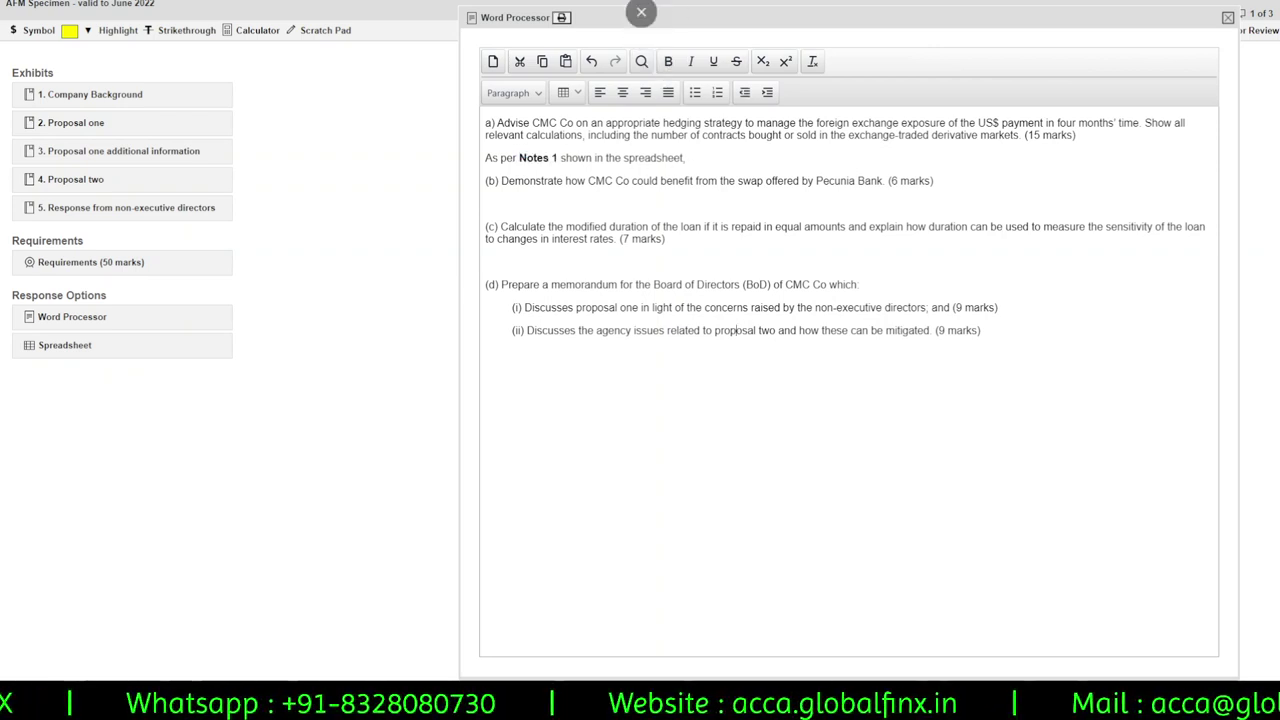
Reposition the Word Processor window and show the Proposal one additional information exhibit in a moved, enlarged window.
drag(888, 12, 747, 36)
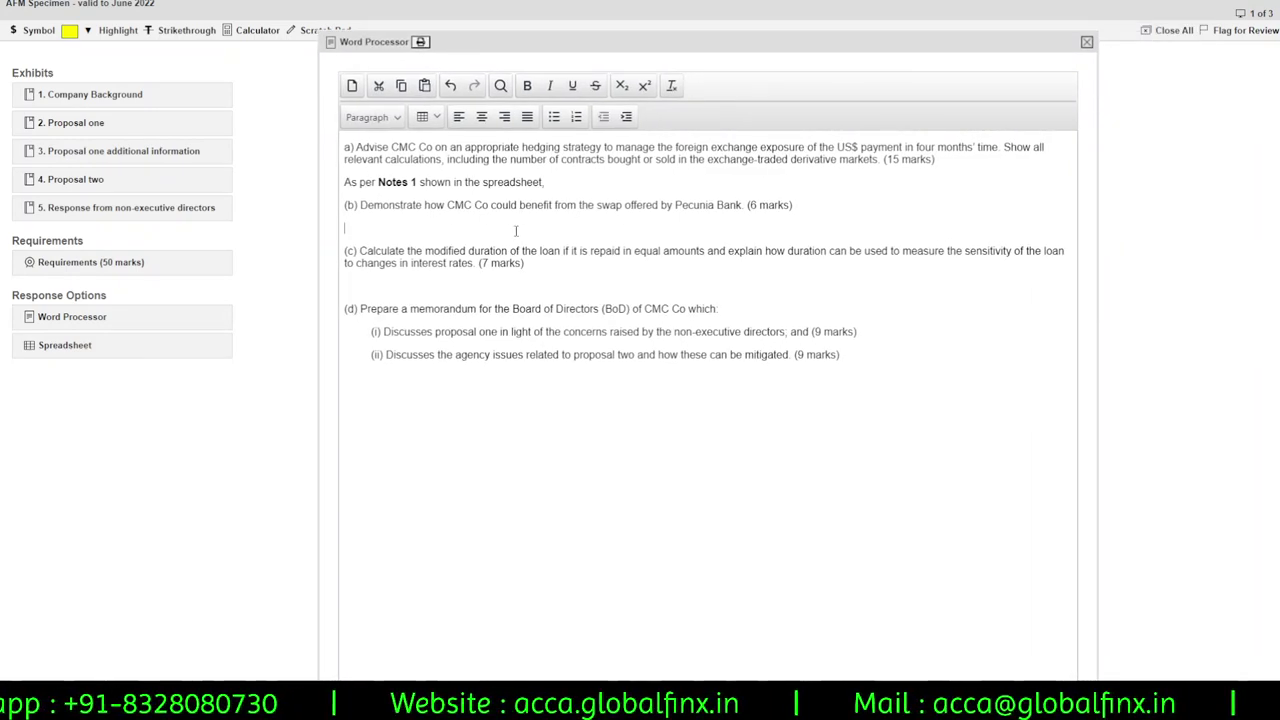
drag(597, 46, 716, 42)
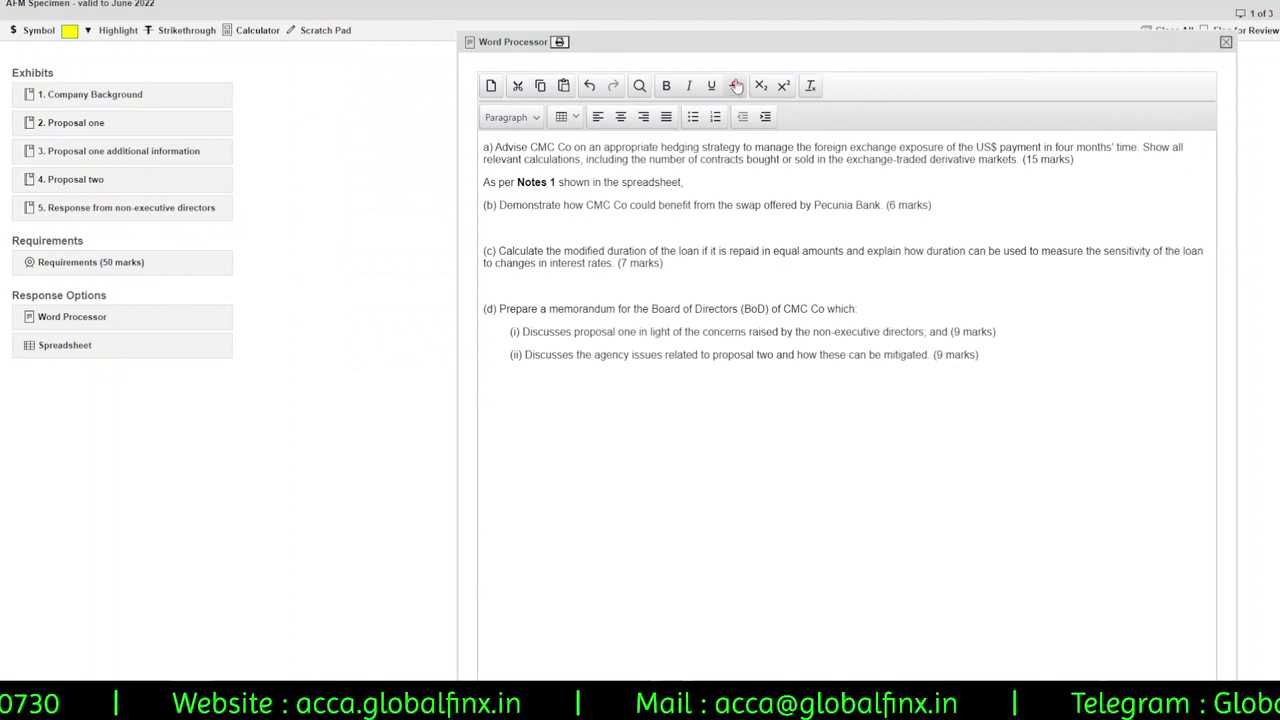
click(101, 160)
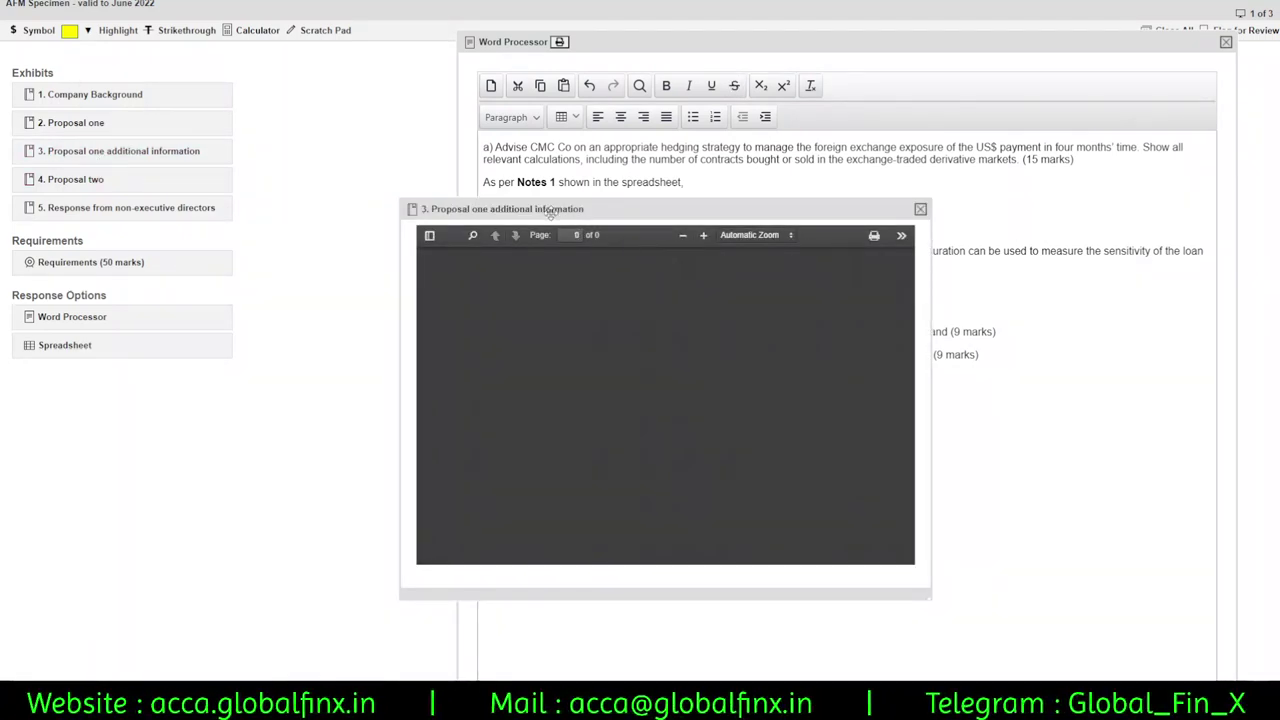
drag(551, 212, 421, 50)
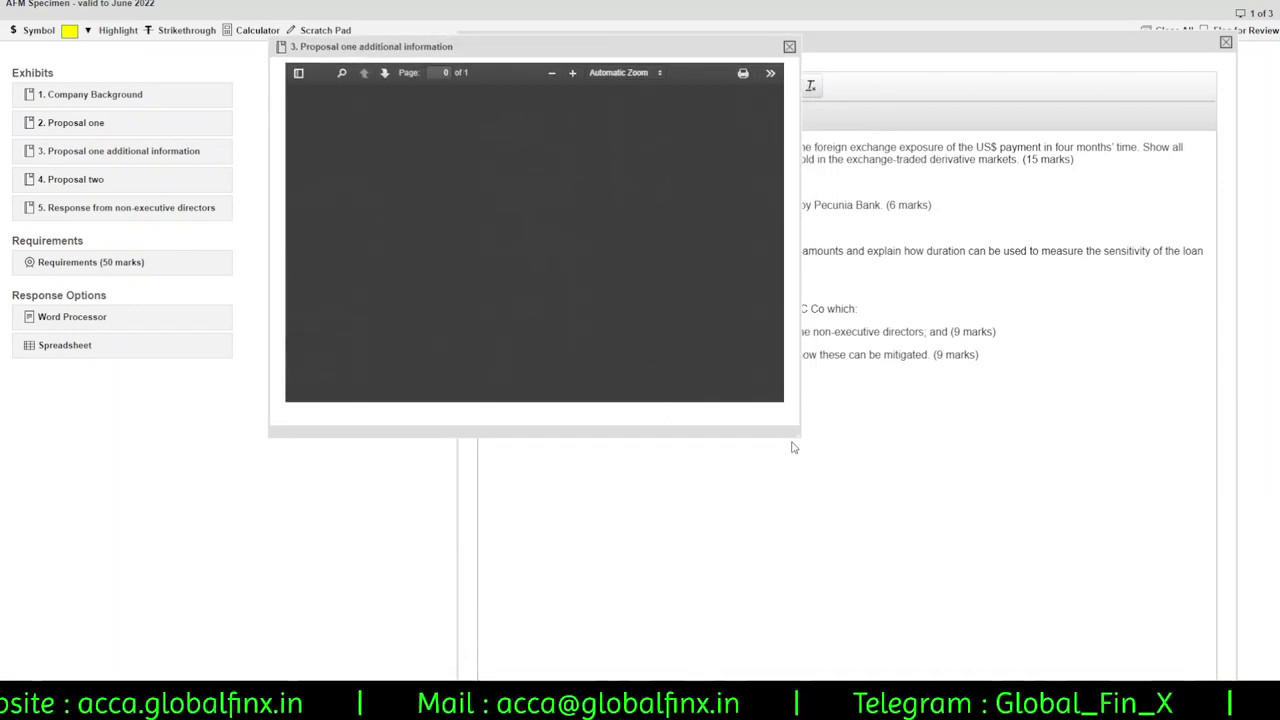
drag(800, 438, 978, 650)
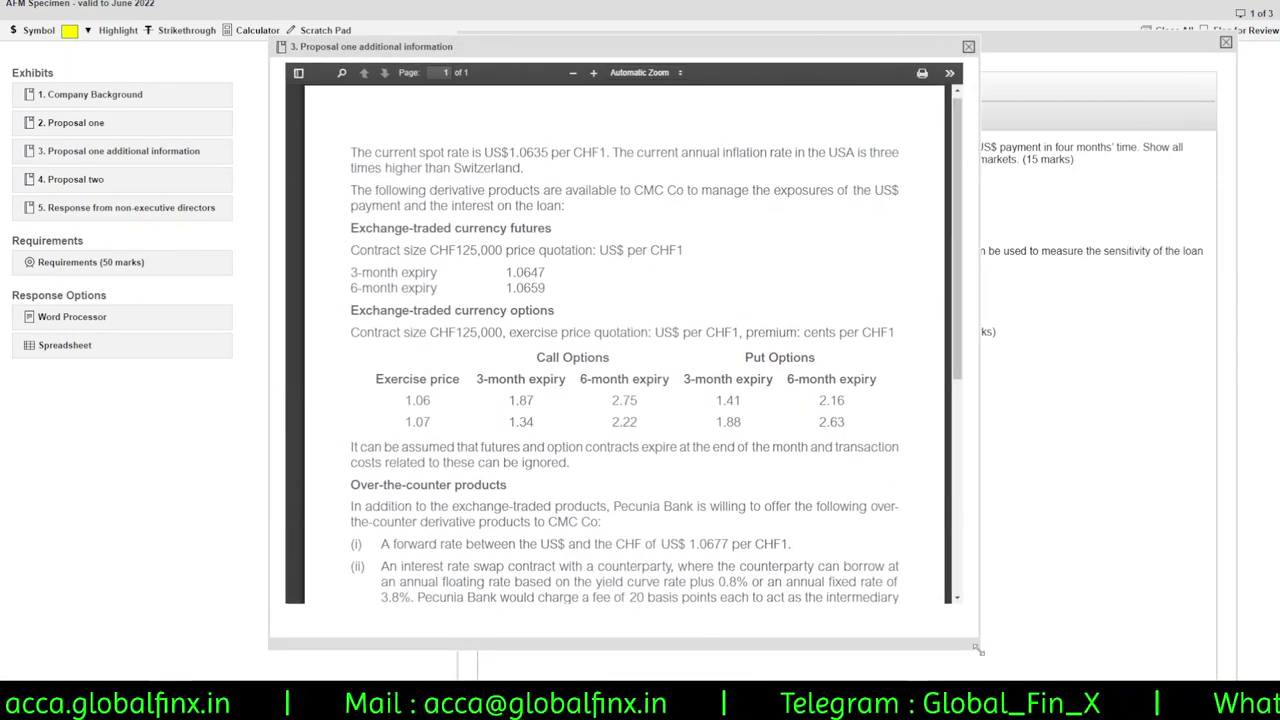
Highlight the 3-month expiry futures price 1.0647 in yellow in the Proposal one additional information exhibit.
scroll(551, 270, down, 1)
scroll(551, 270, up, 1)
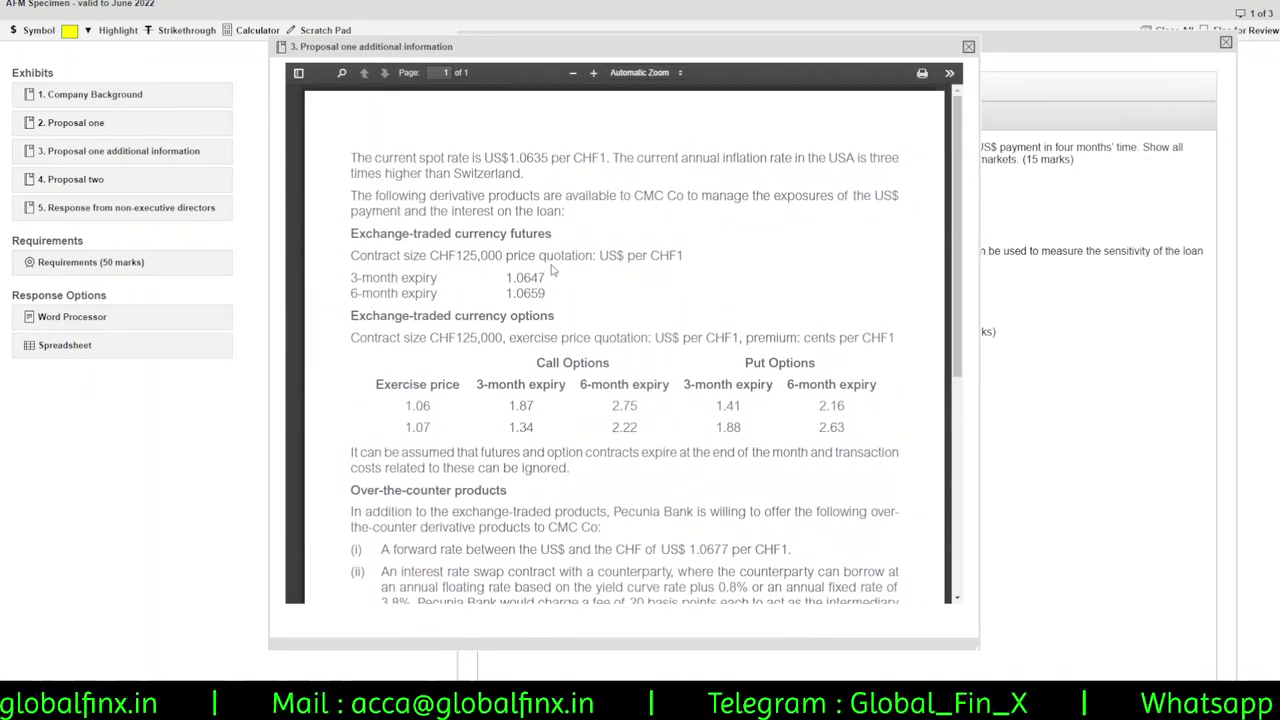
drag(353, 277, 547, 277)
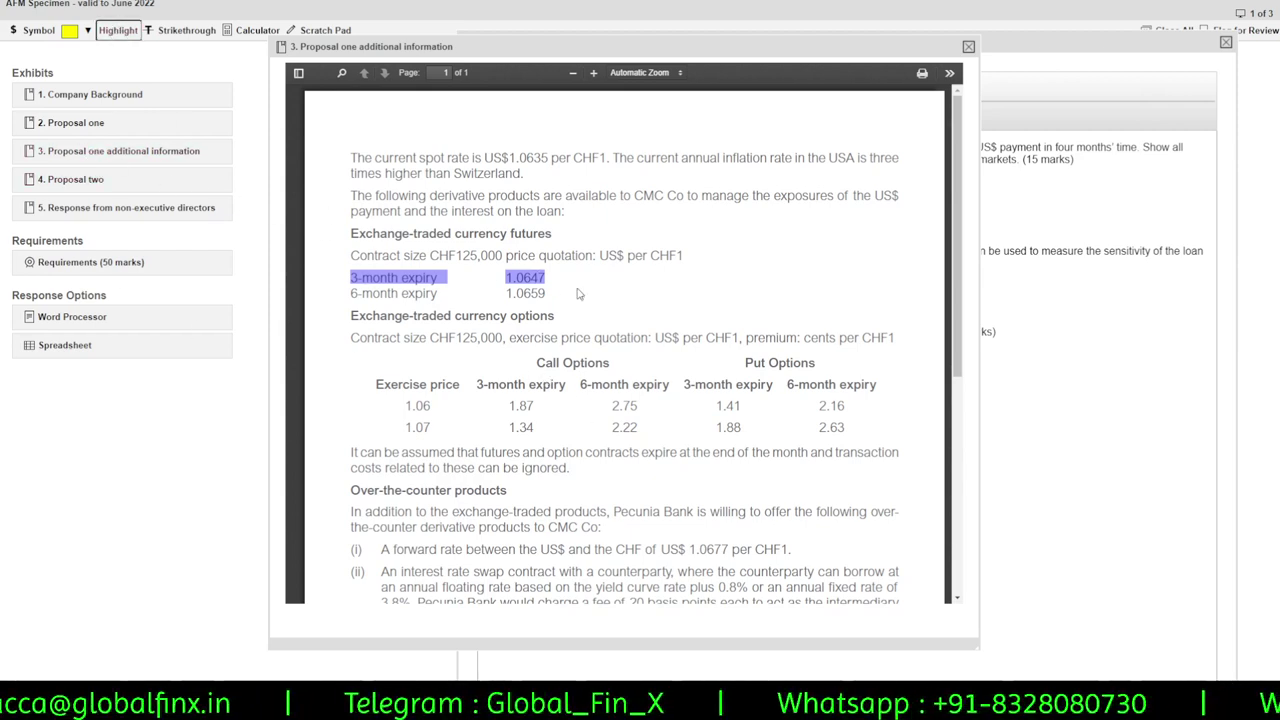
click(362, 291)
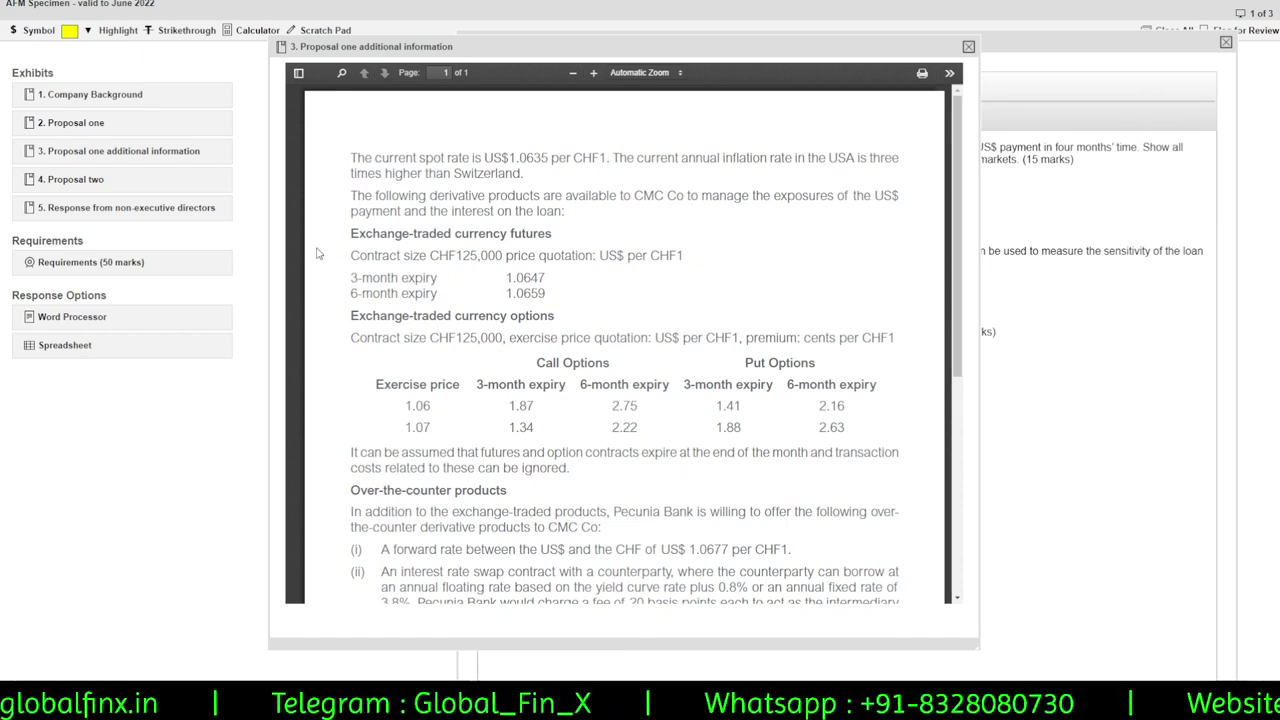
right_click(118, 37)
key(Escape)
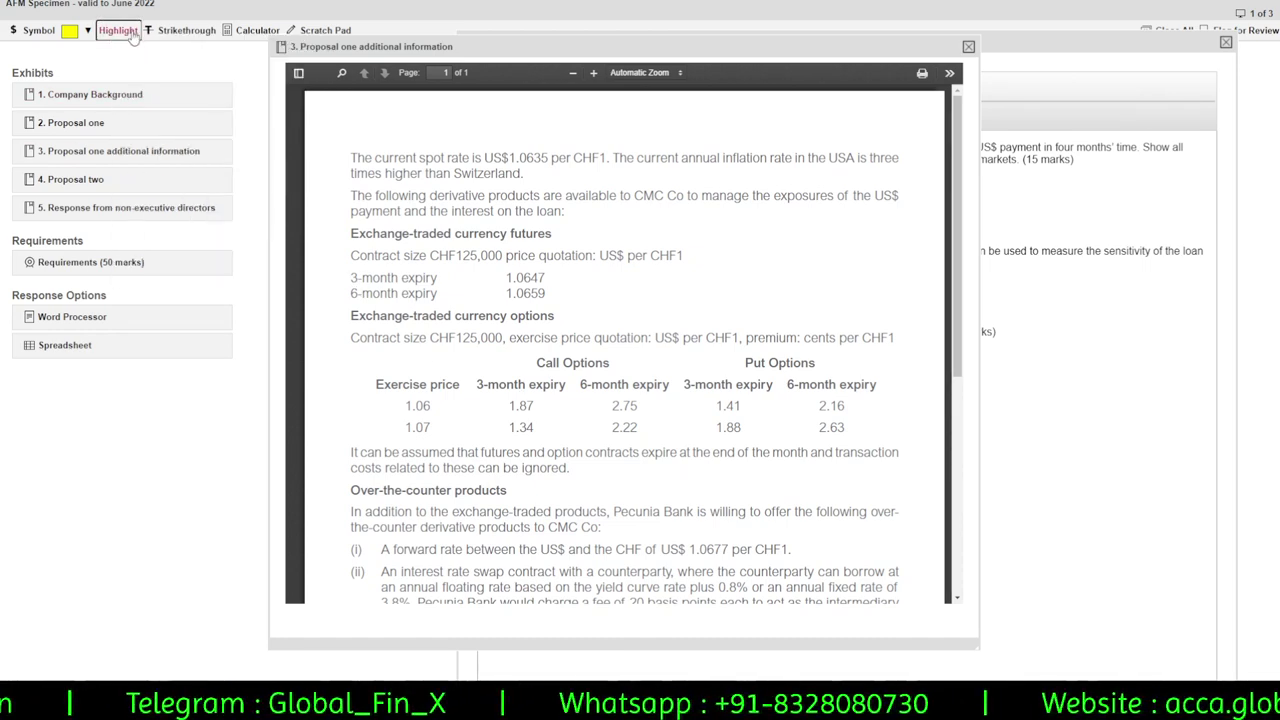
mouse_move(351, 277)
mouse_down()
mouse_move(700, 590)
mouse_move(530, 277)
mouse_move(547, 275)
mouse_move(356, 292)
mouse_move(348, 265)
mouse_move(350, 278)
mouse_up()
click(549, 295)
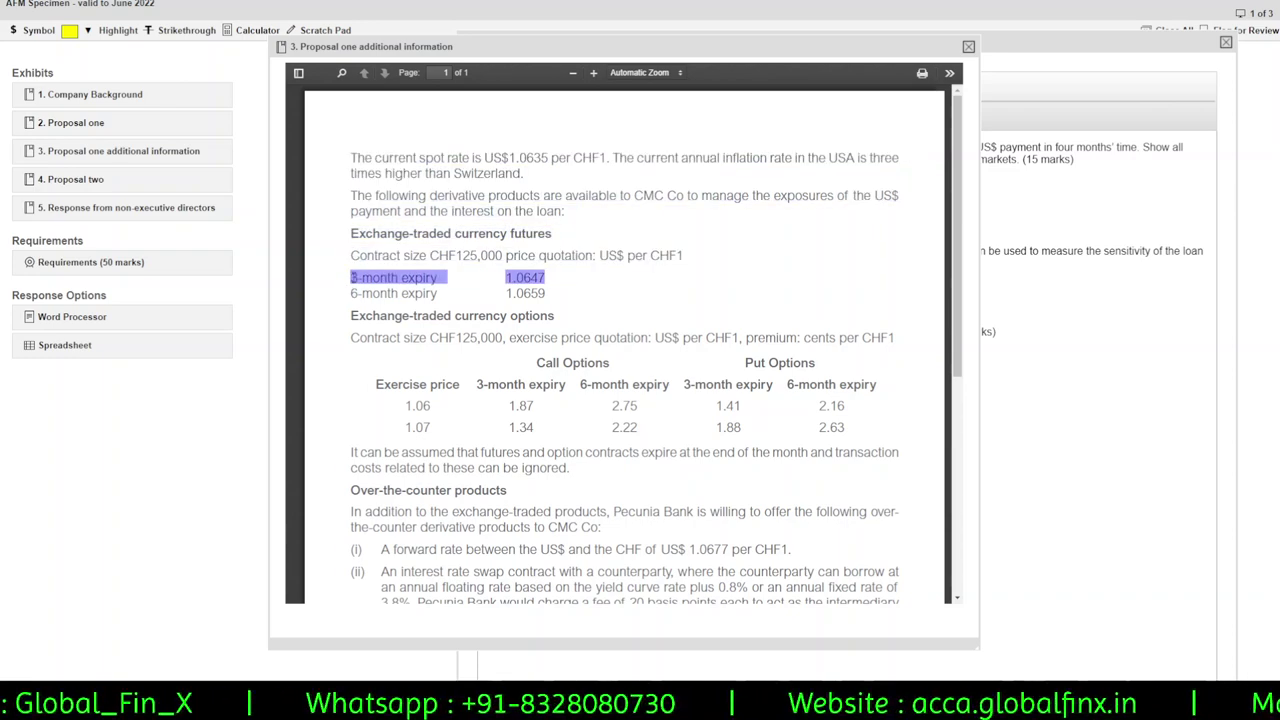
click(88, 30)
click(81, 57)
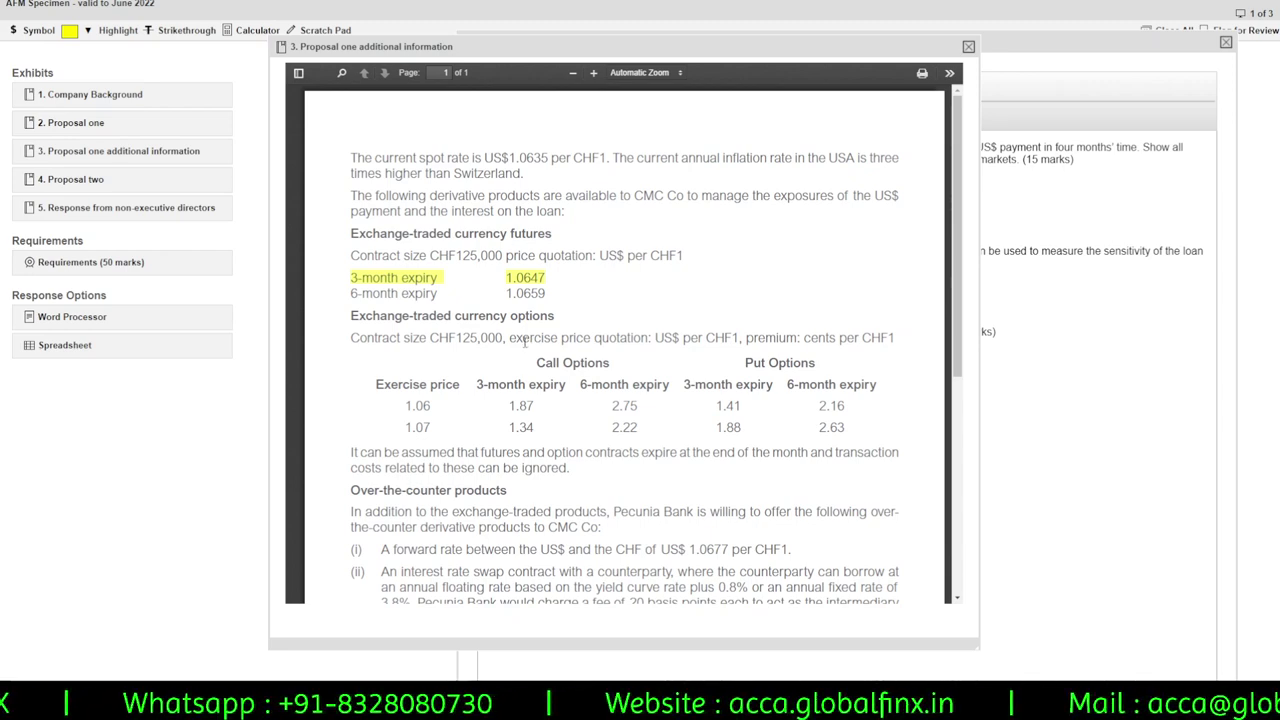
Highlight the forward rate "US$ 1.0677" in yellow under Over-the-counter products.
scroll(512, 377, down, 3)
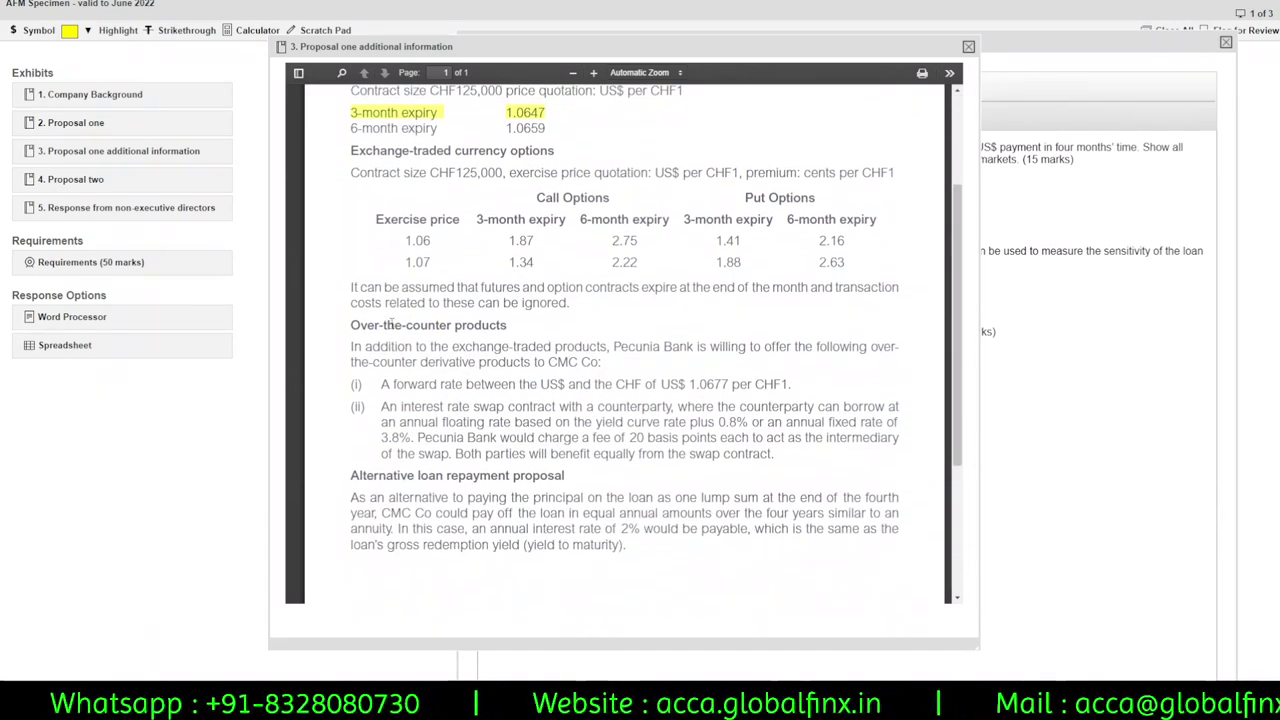
drag(662, 384, 728, 385)
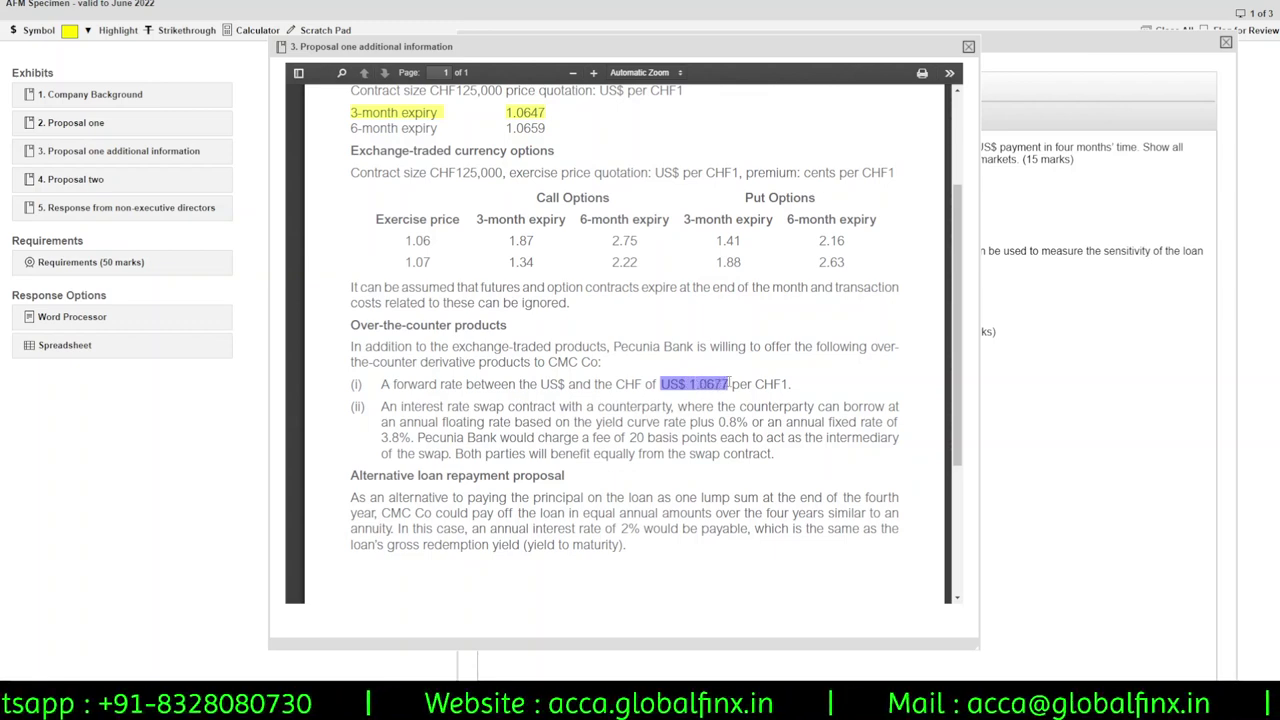
click(69, 31)
click(78, 62)
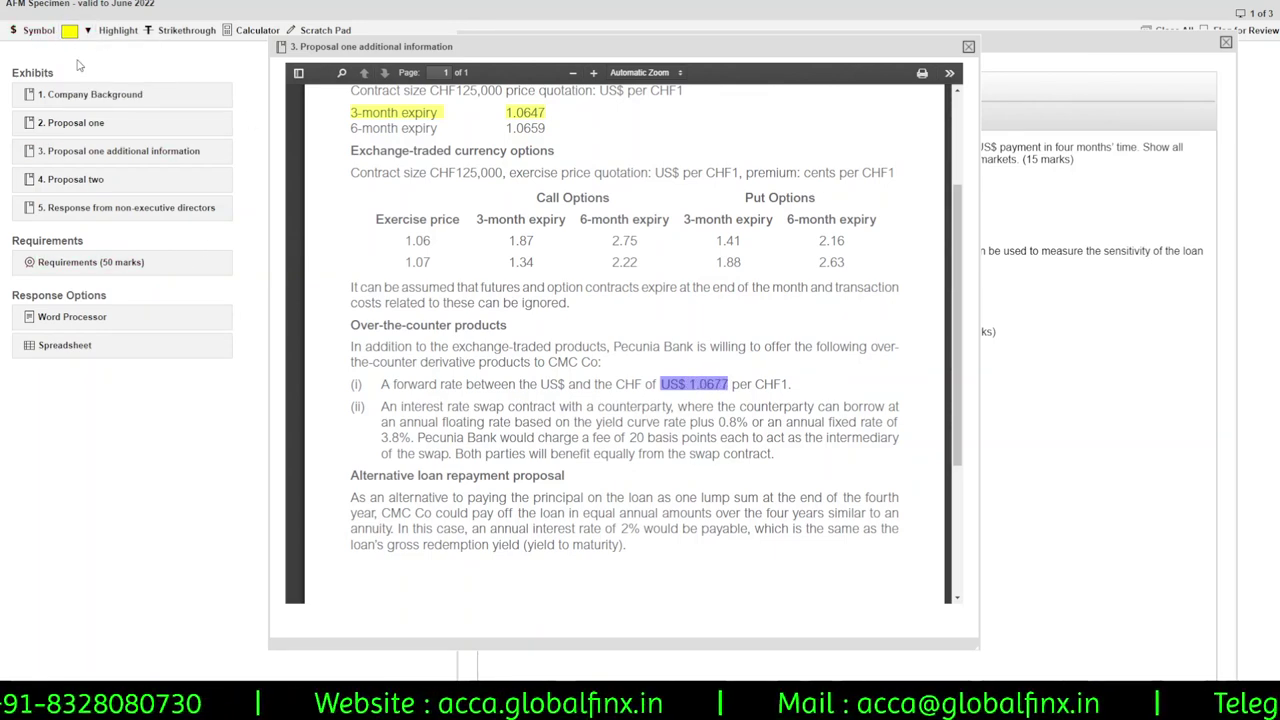
click(622, 362)
Highlight "equal annual amounts" in yellow in the Alternative loan repayment proposal paragraph.
scroll(620, 450, down, 1)
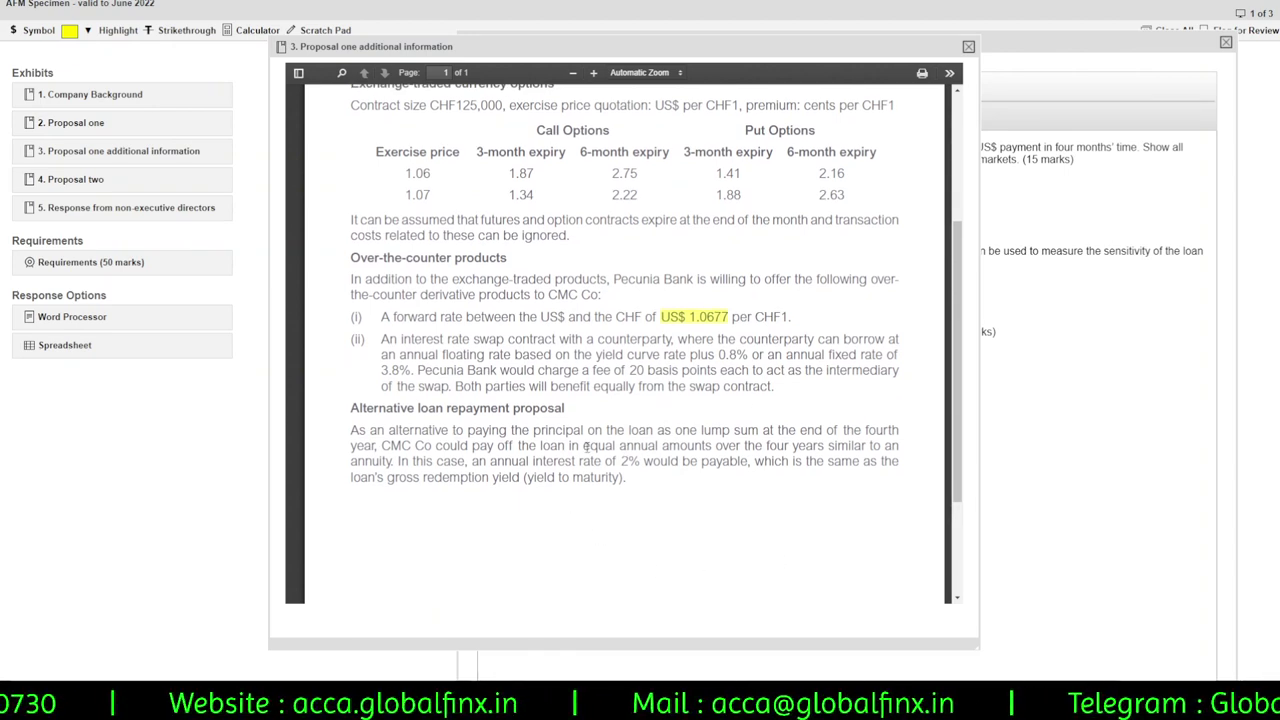
drag(584, 447, 712, 447)
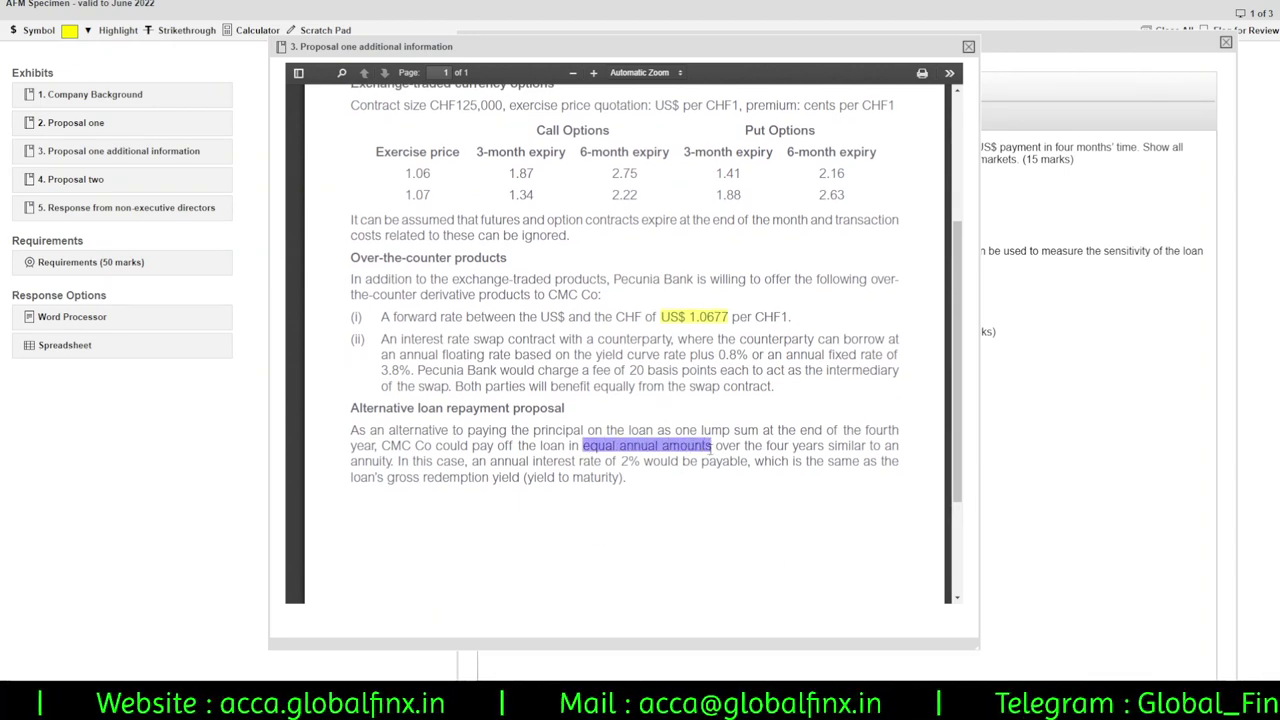
click(118, 30)
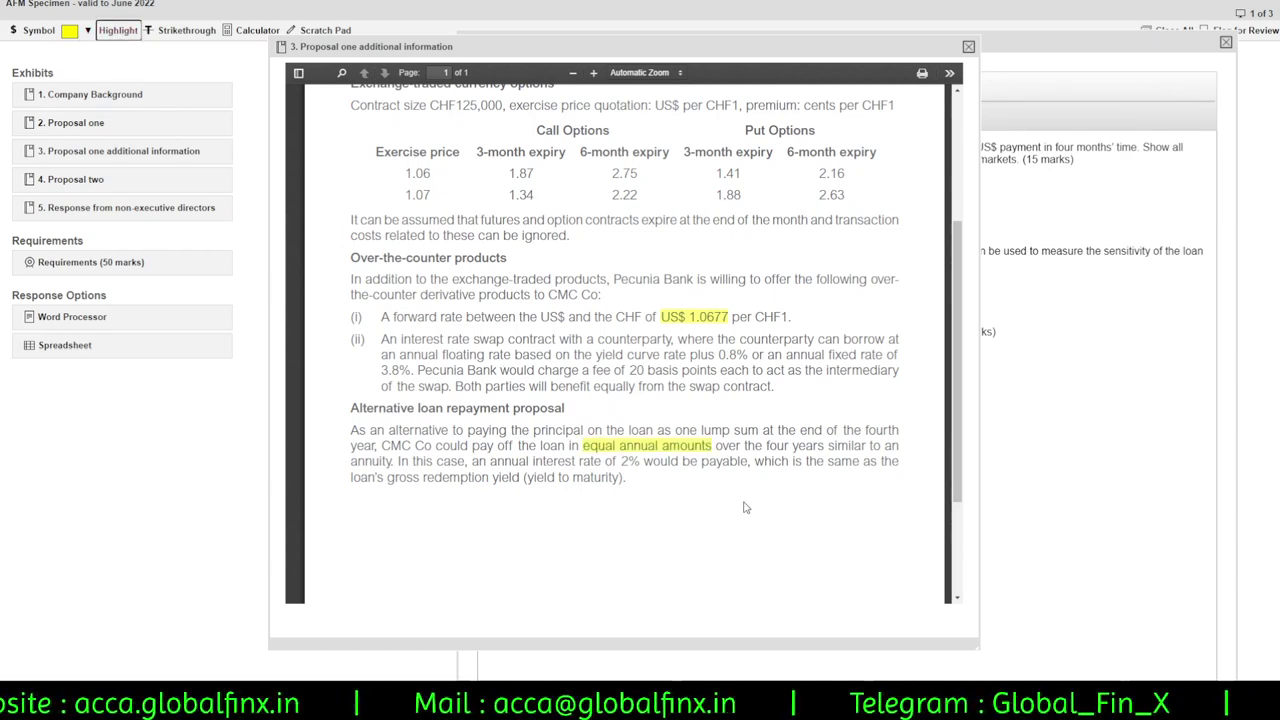
Strike through the 1.88 3-month put premium and the 2.22 6-month call premium in the currency options table.
scroll(497, 372, up, 5)
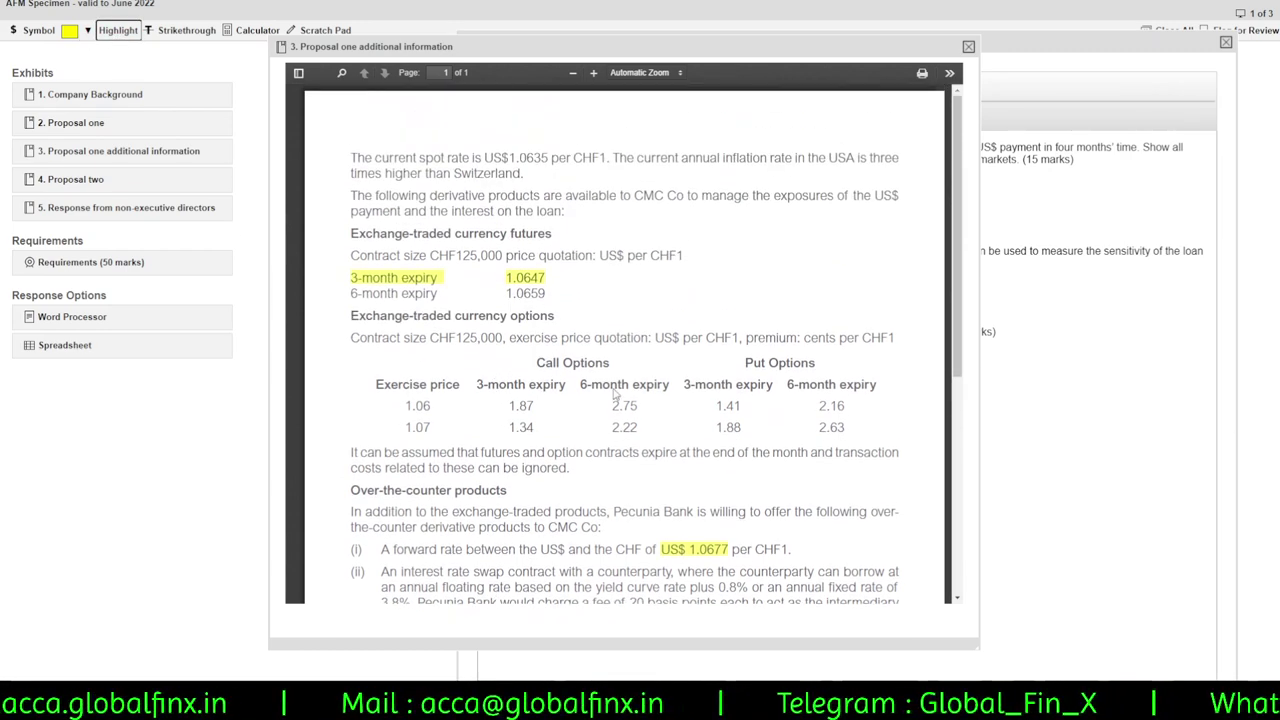
drag(389, 378, 777, 431)
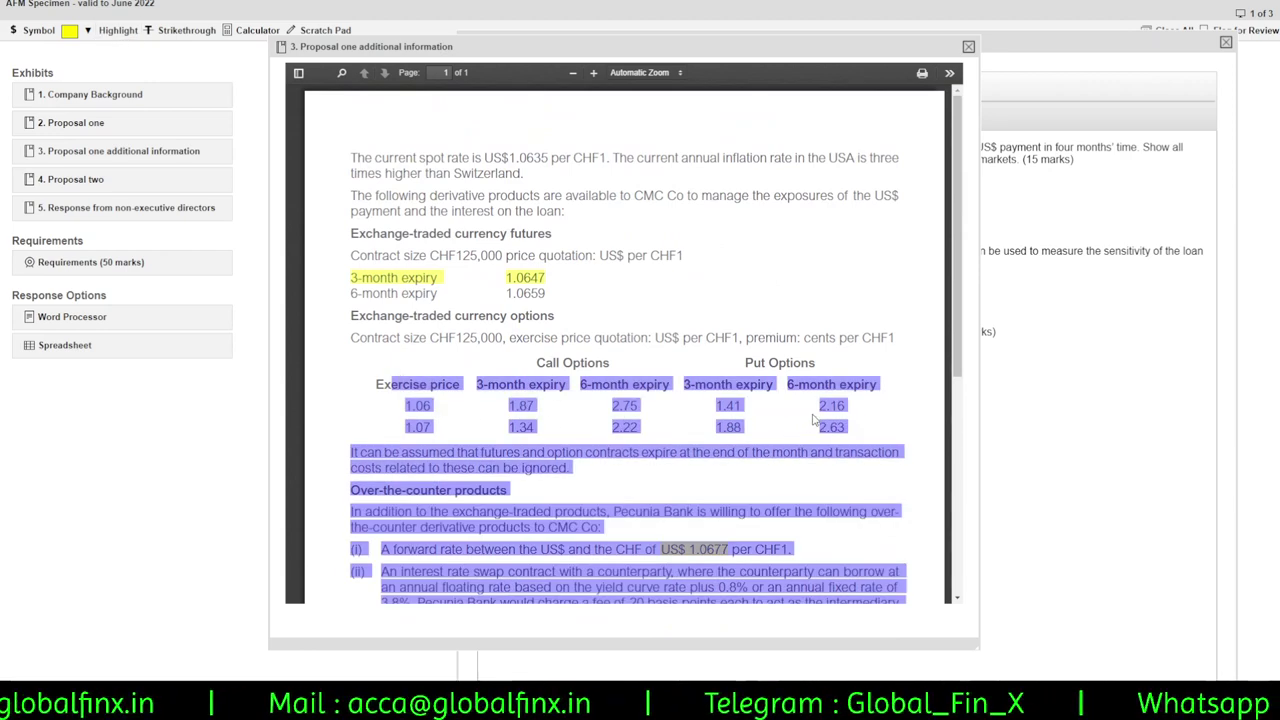
click(820, 421)
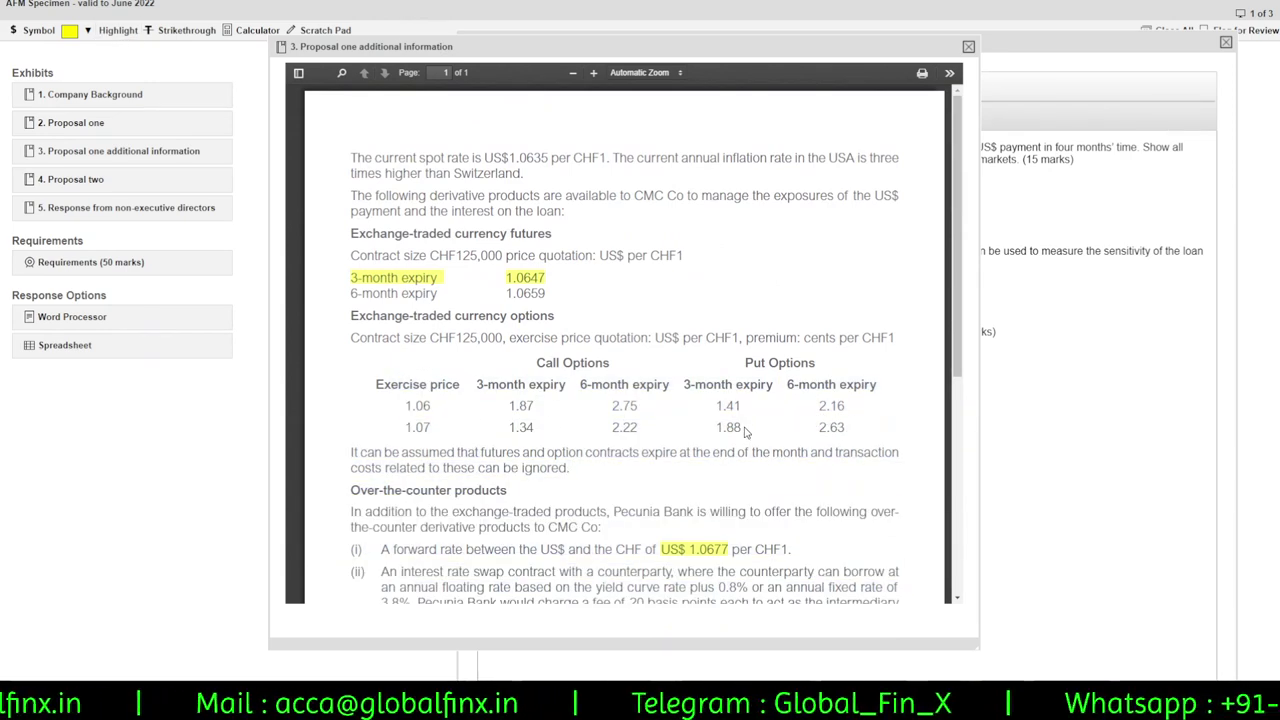
mouse_move(742, 427)
mouse_down()
mouse_move(727, 427)
mouse_move(640, 598)
mouse_move(718, 428)
mouse_up()
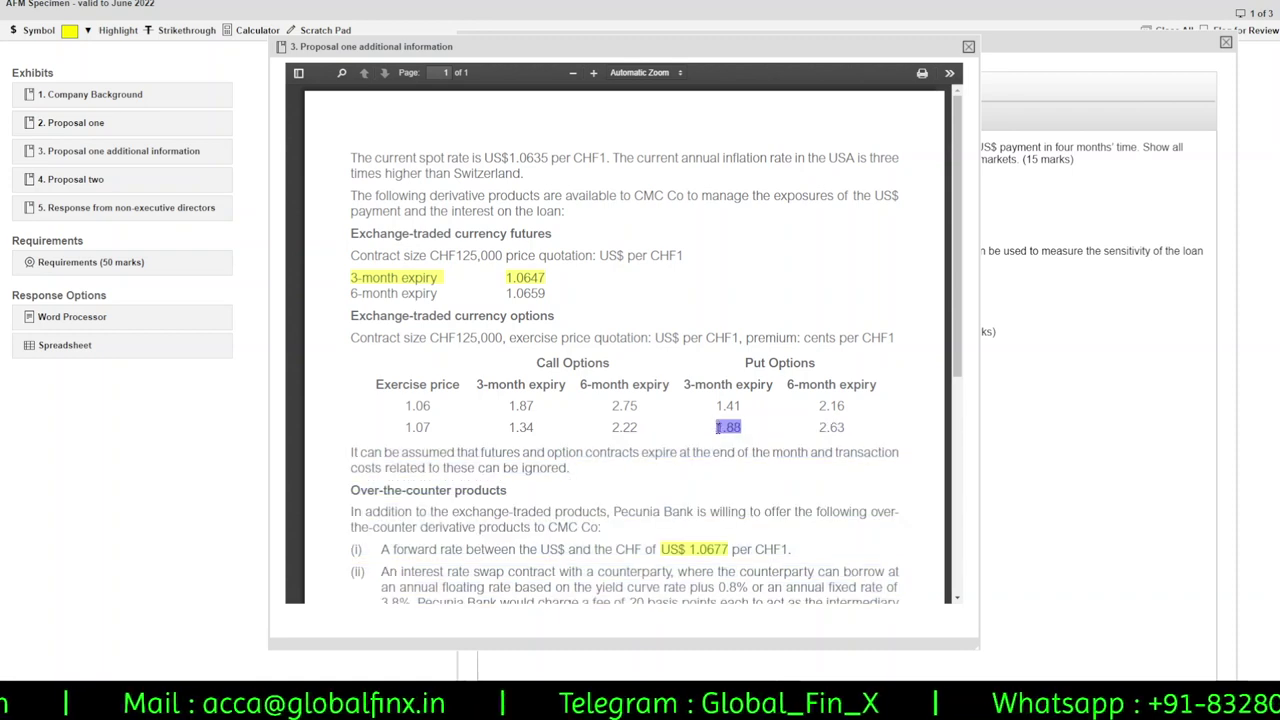
click(180, 30)
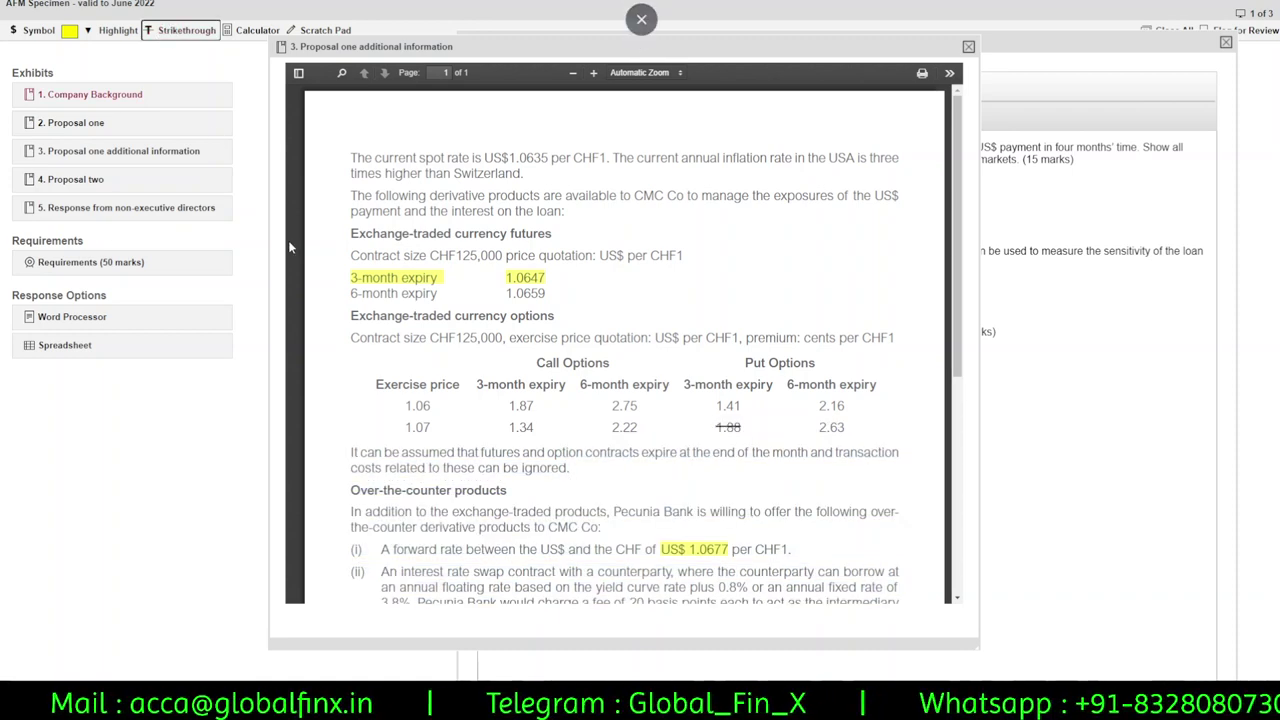
double_click(624, 427)
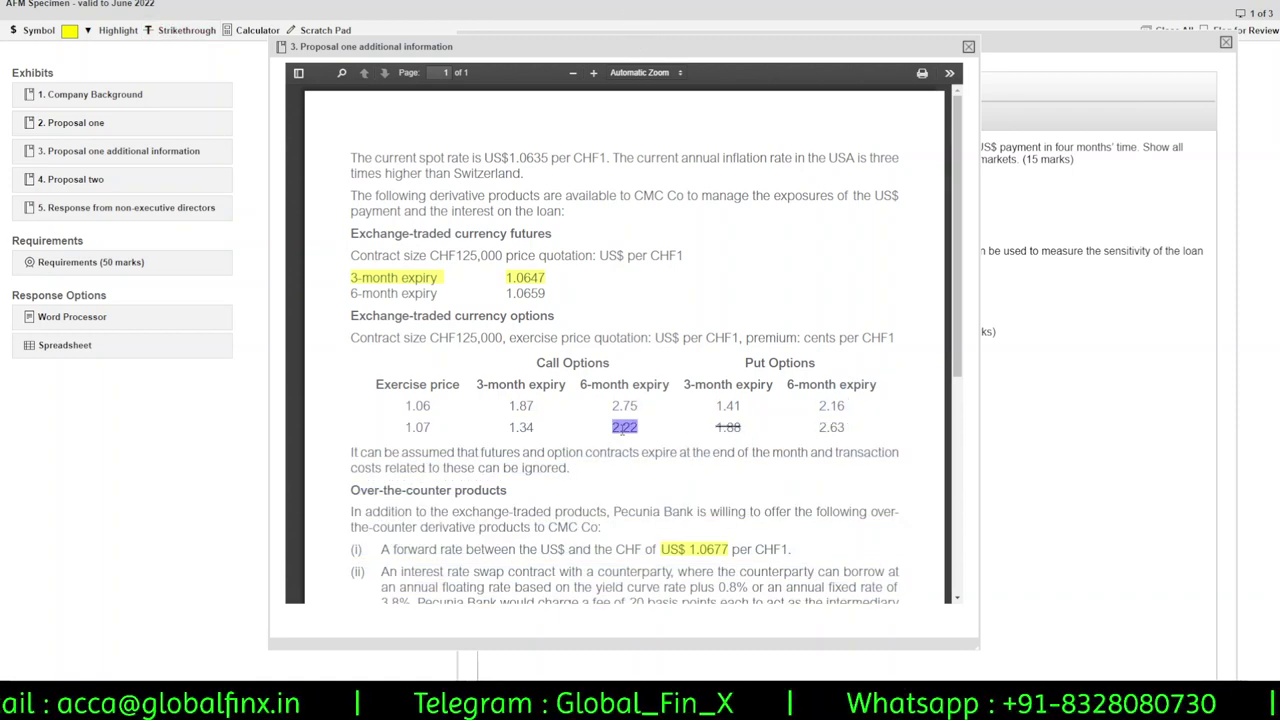
click(181, 30)
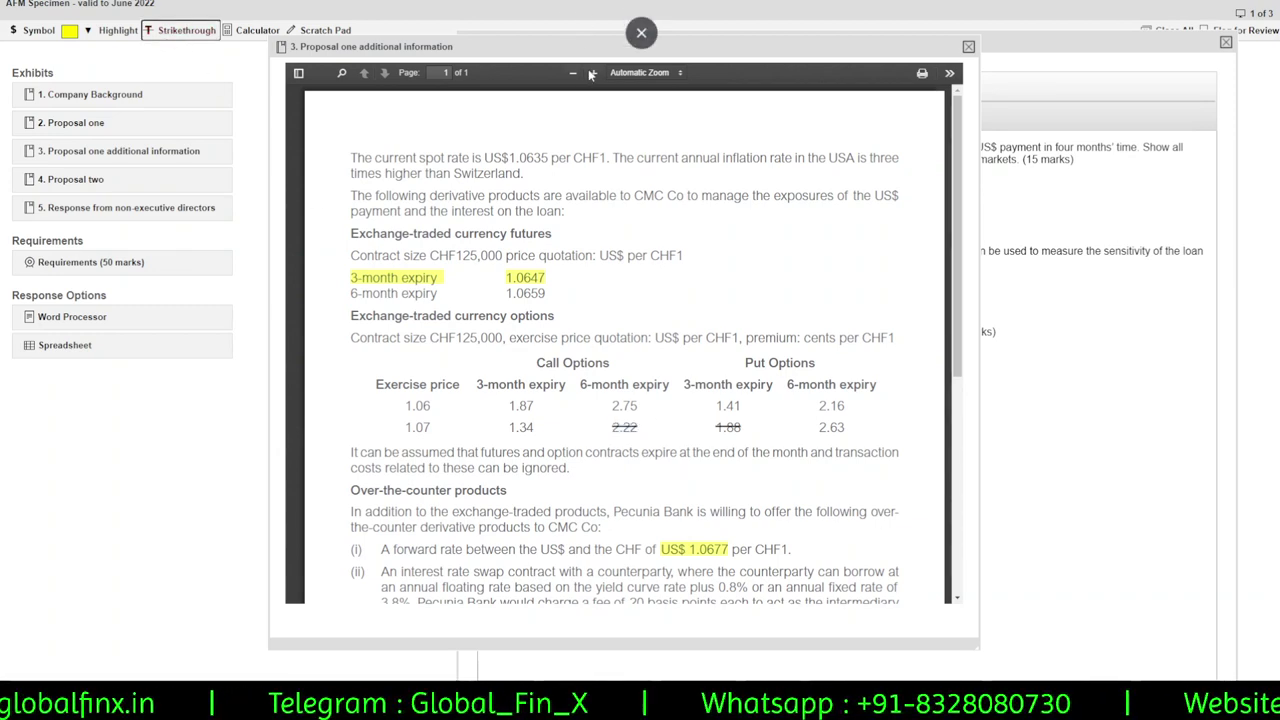
Show the calculator beside the repositioned exhibit, try its Standard mode and return it to Scientific mode.
drag(750, 46, 596, 103)
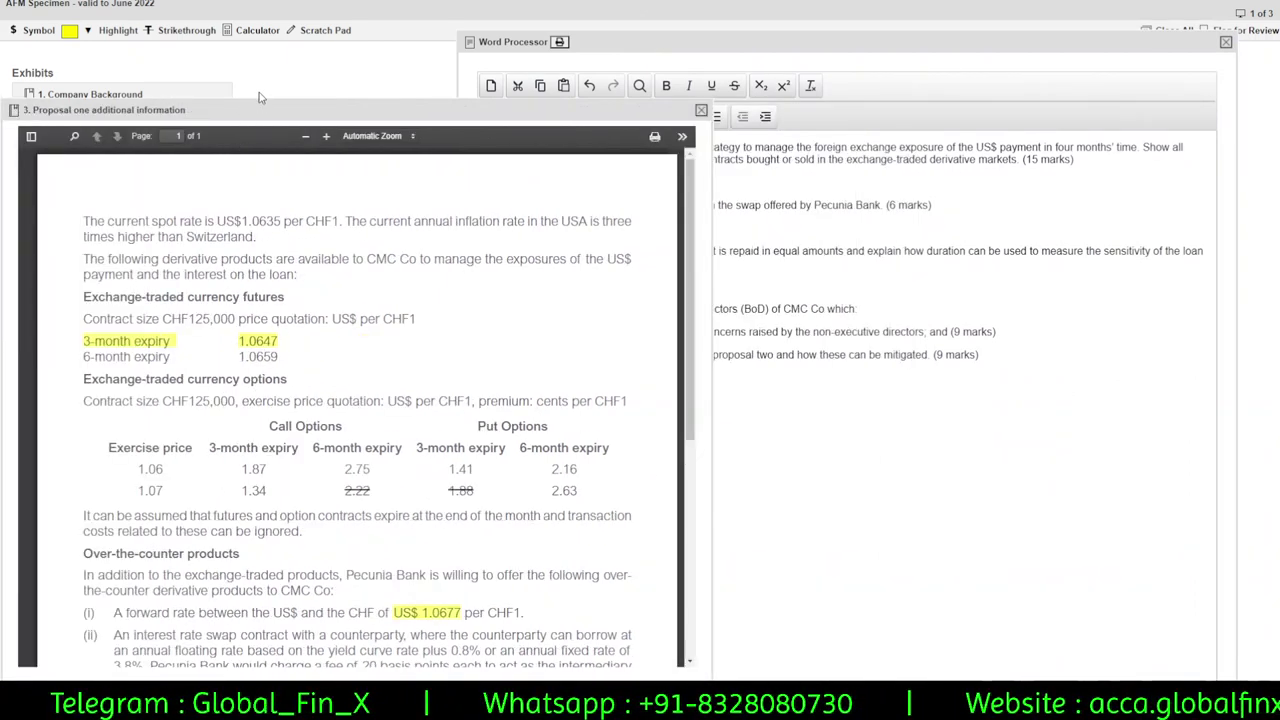
click(257, 30)
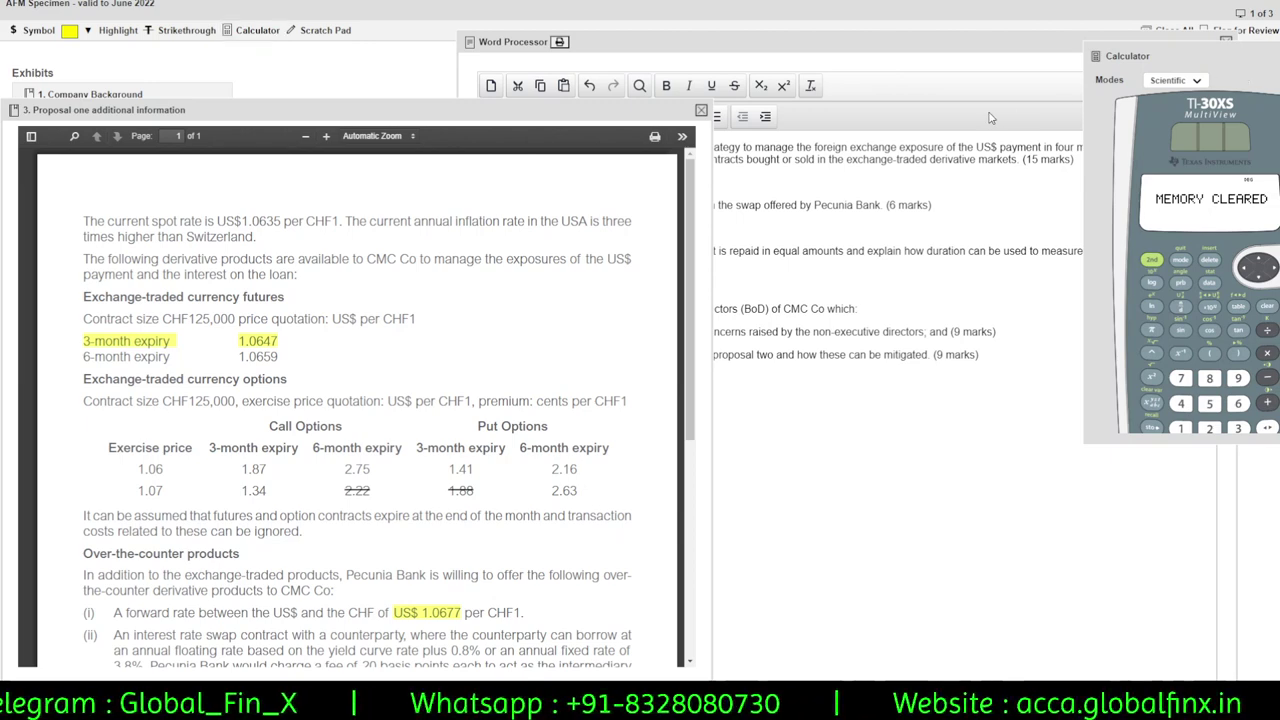
drag(1114, 54, 794, 118)
click(853, 145)
click(850, 169)
click(851, 145)
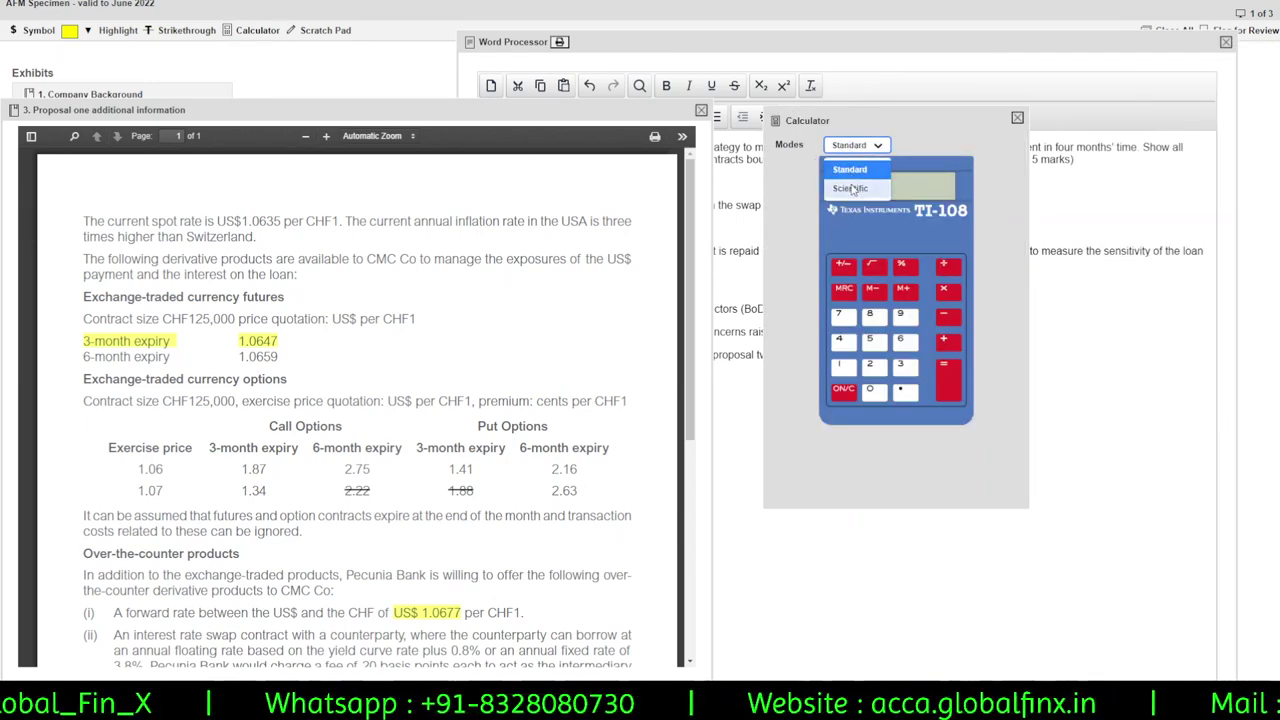
click(850, 188)
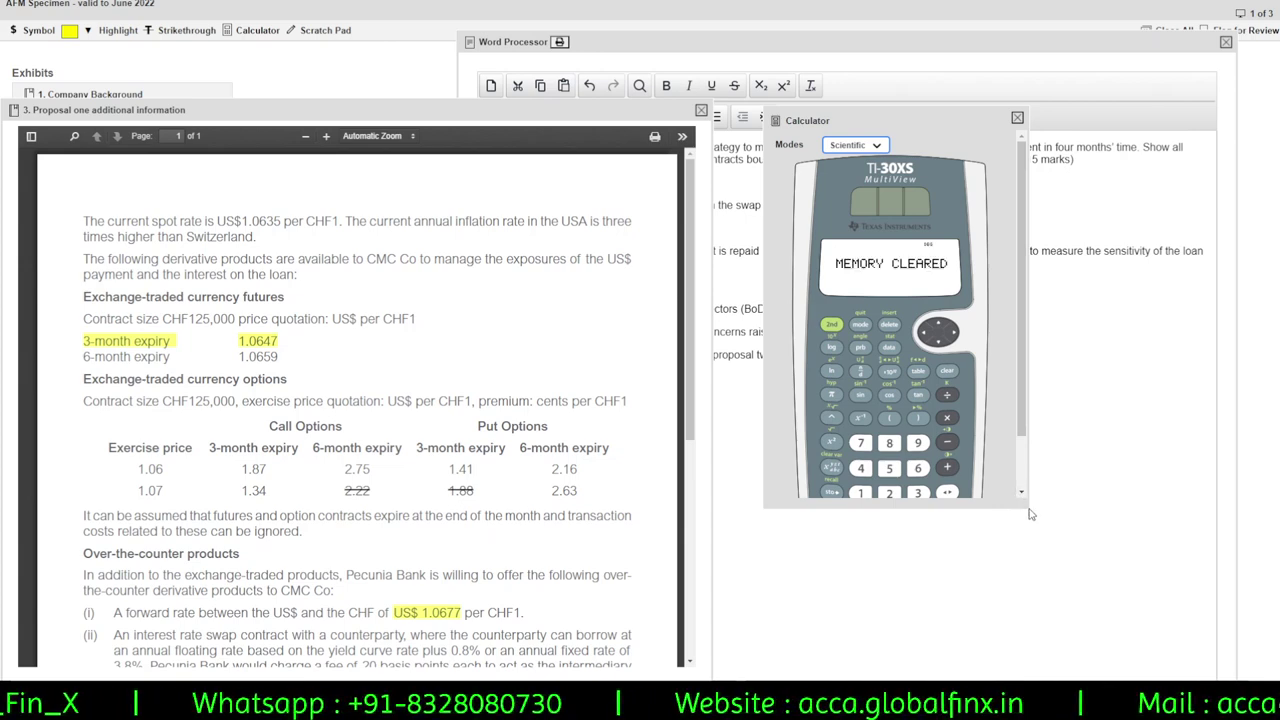
Look over the full keypad of the scientific calculator and close the calculator.
right_click(1022, 215)
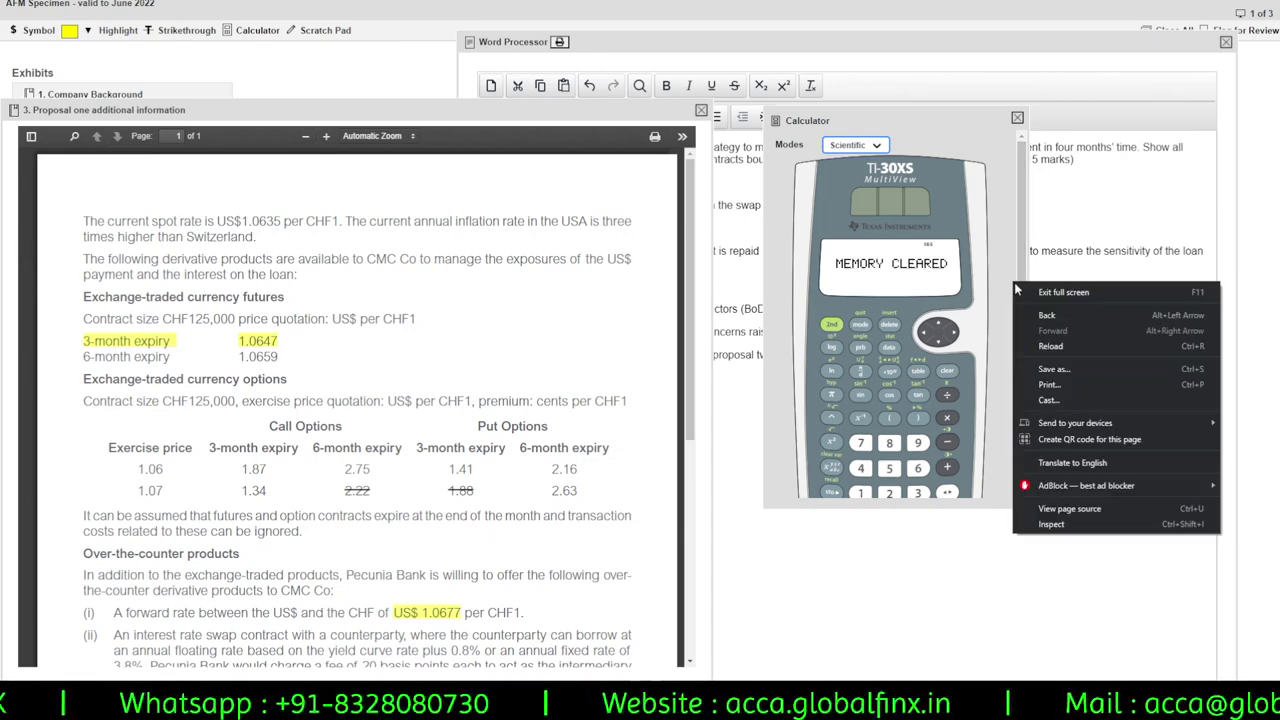
scroll(1016, 322, down, 1)
scroll(1016, 322, up, 1)
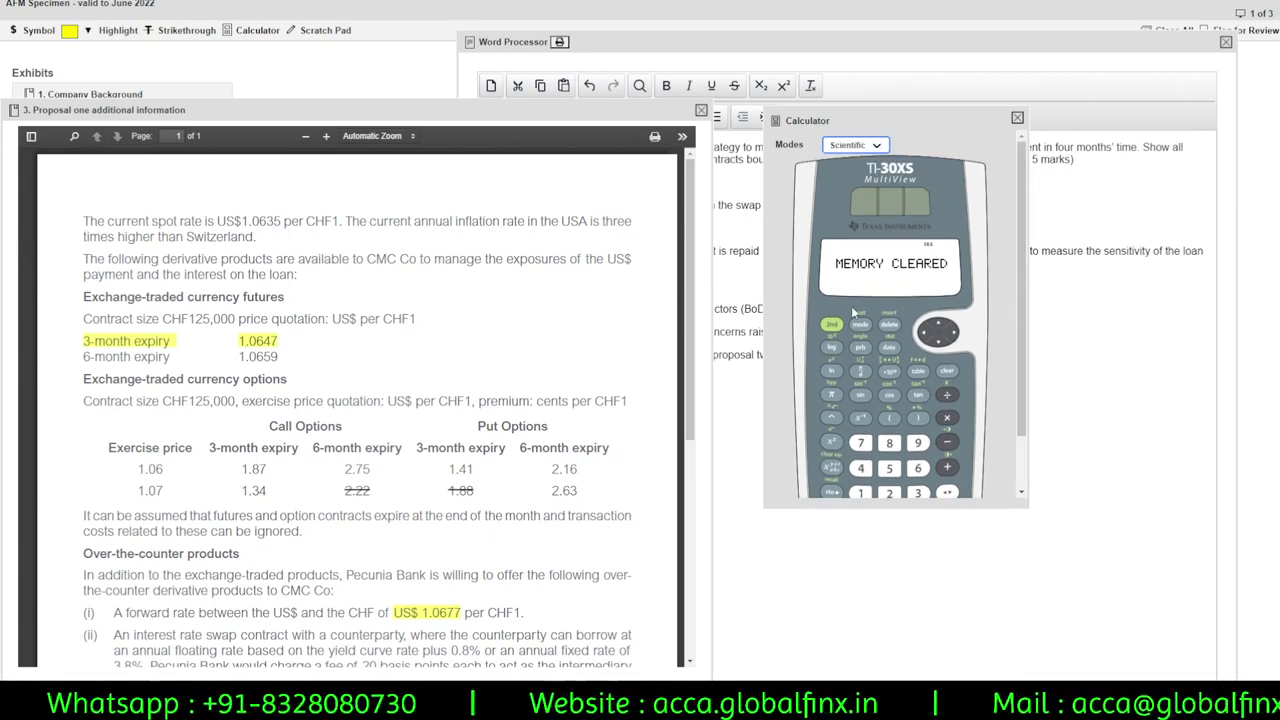
scroll(788, 248, down, 1)
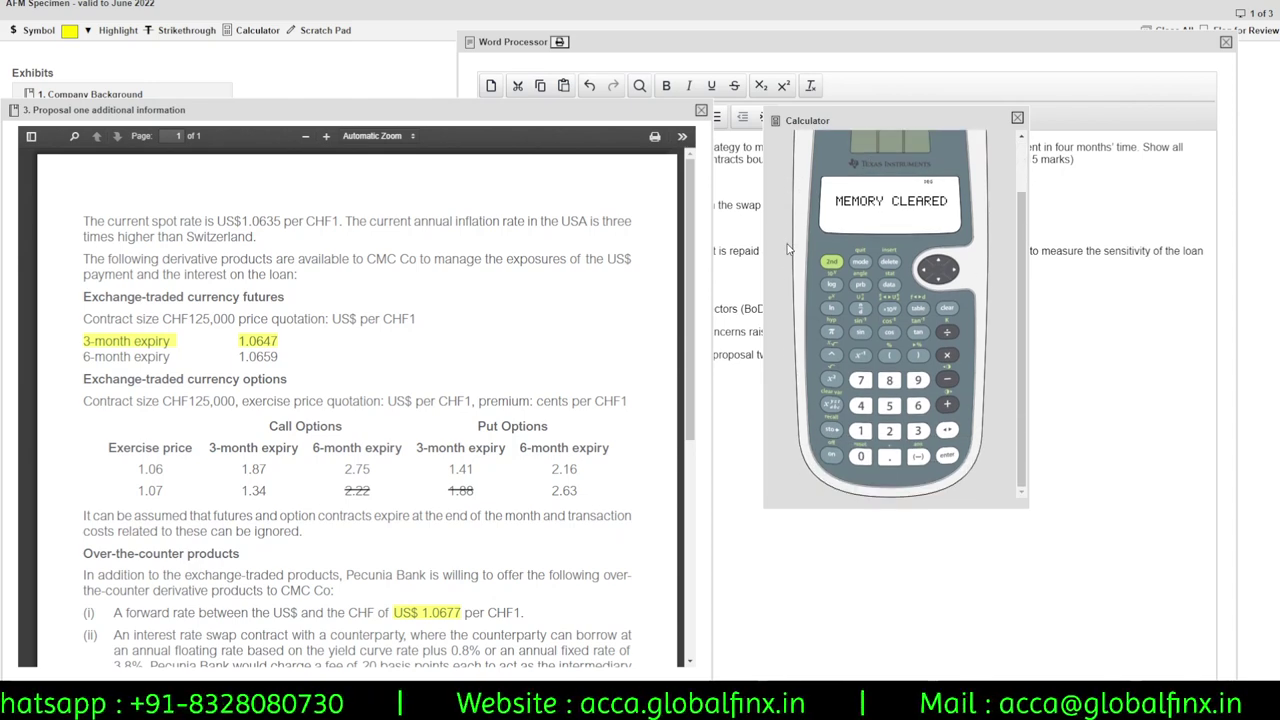
scroll(788, 248, up, 1)
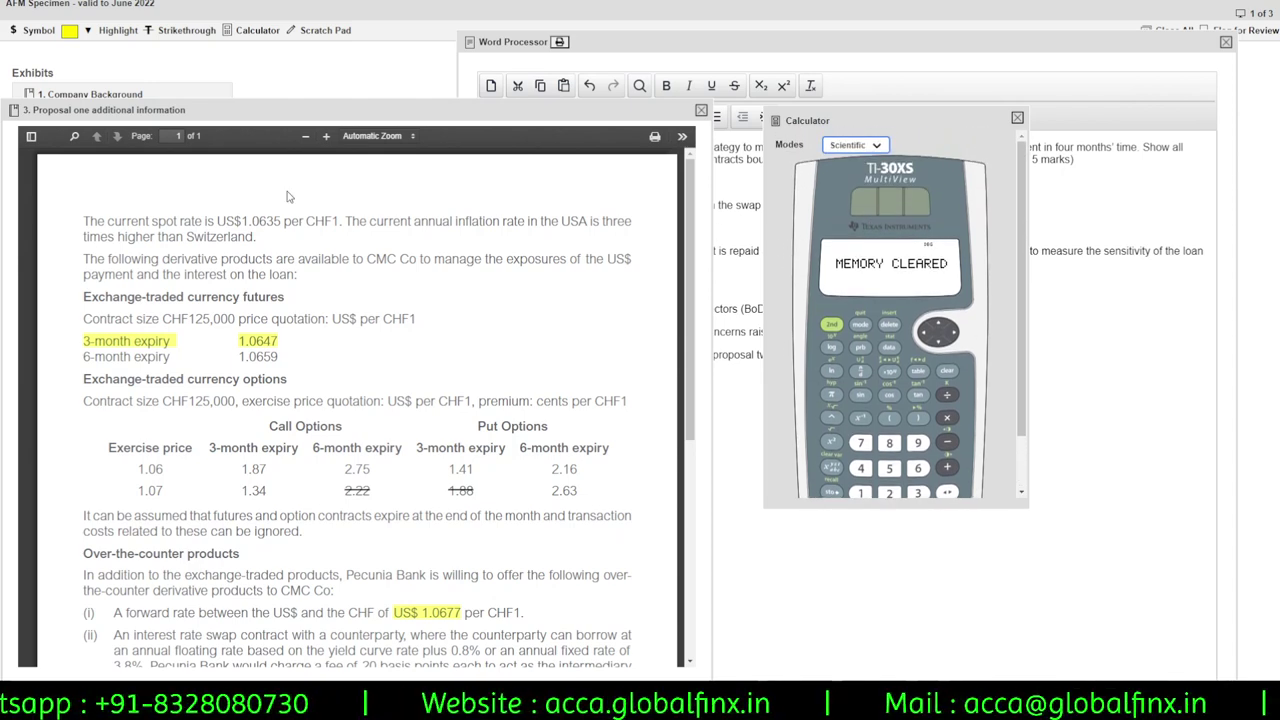
click(1017, 120)
Move the Proposal one additional information exhibit over the Word Processor window, and briefly reopen and close the calculator.
drag(383, 109, 861, 70)
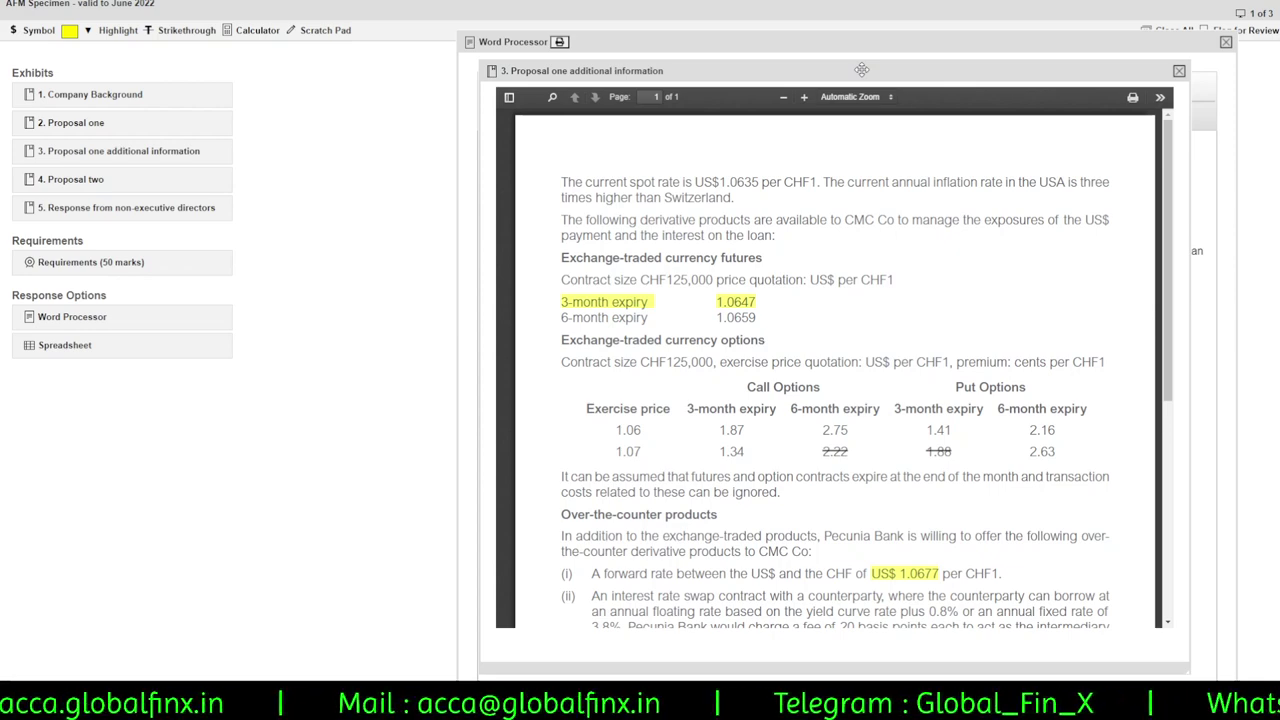
click(250, 31)
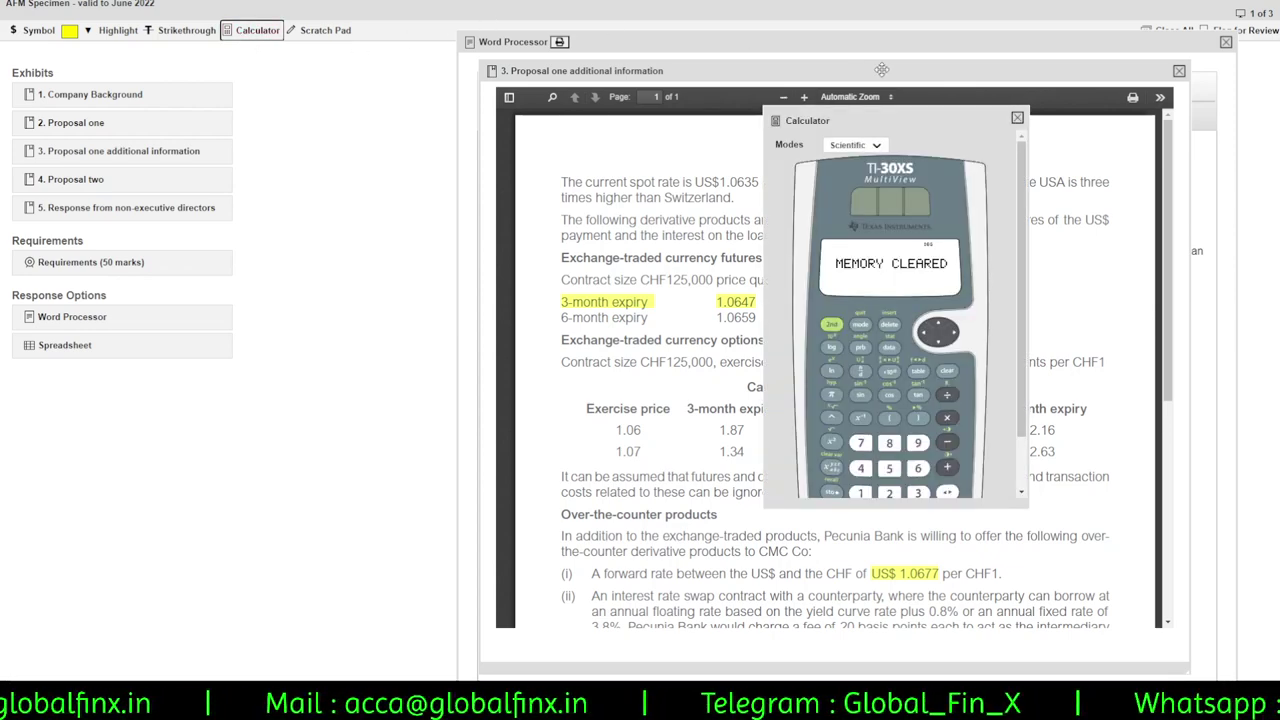
click(1017, 119)
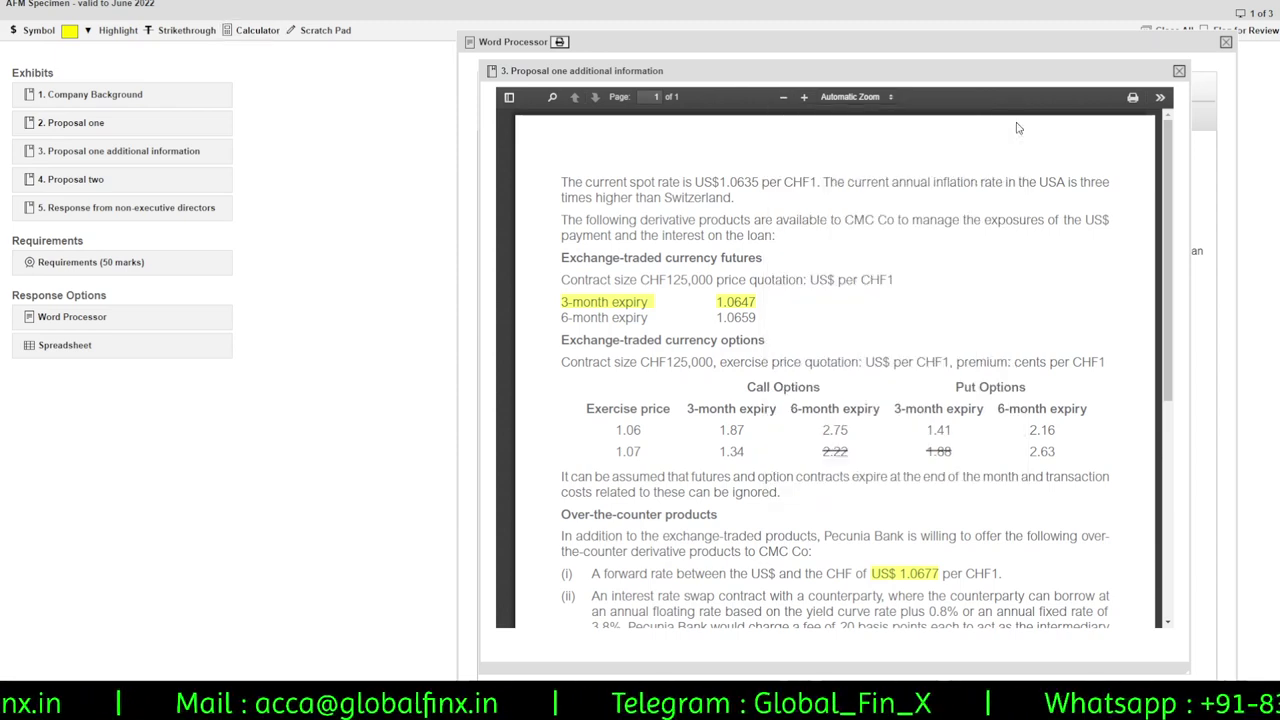
Open the scratch pad and fill it with four lines of filler characters.
click(318, 32)
click(436, 293)
text(k;asdjfhxvcipohdpivjnclwenbdfpiucxn)
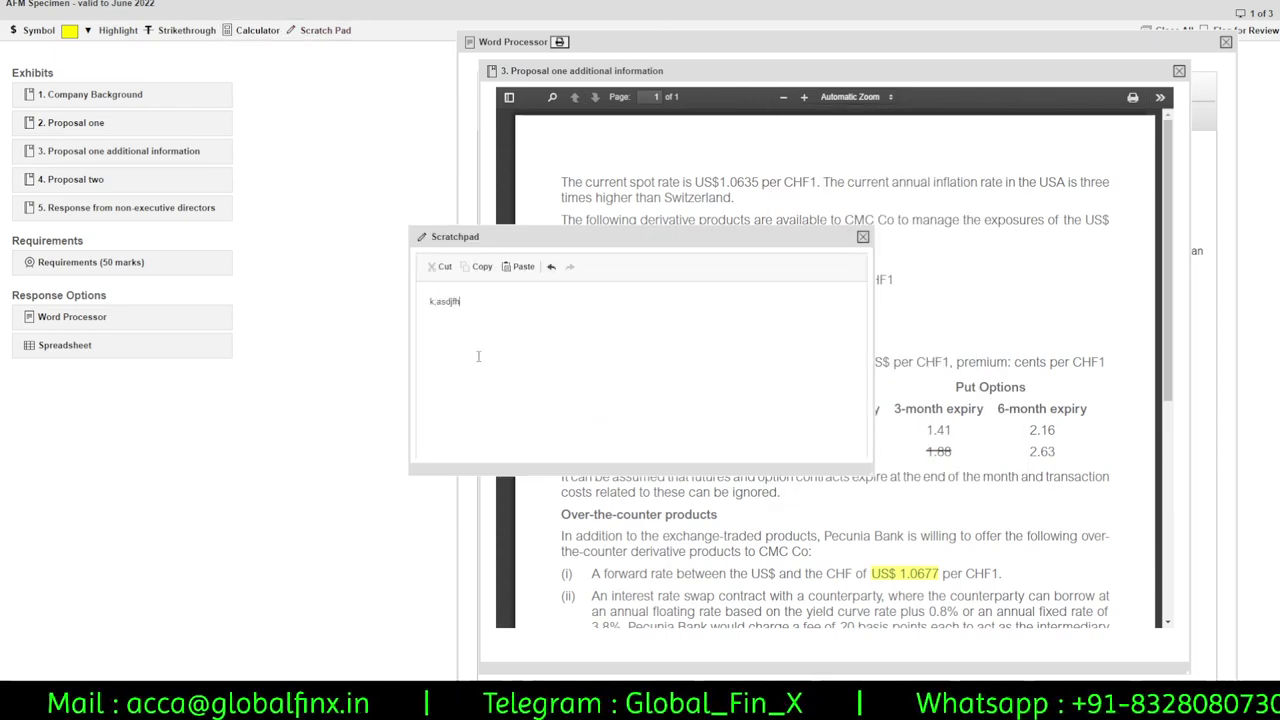
key(Return)
text(nlkjbnvcxpiu ha;weksdnhx)
key(Return)
text(;kxhcvpihae;dsjfkb )
text(;lkzxncpviuhapdsjfn)
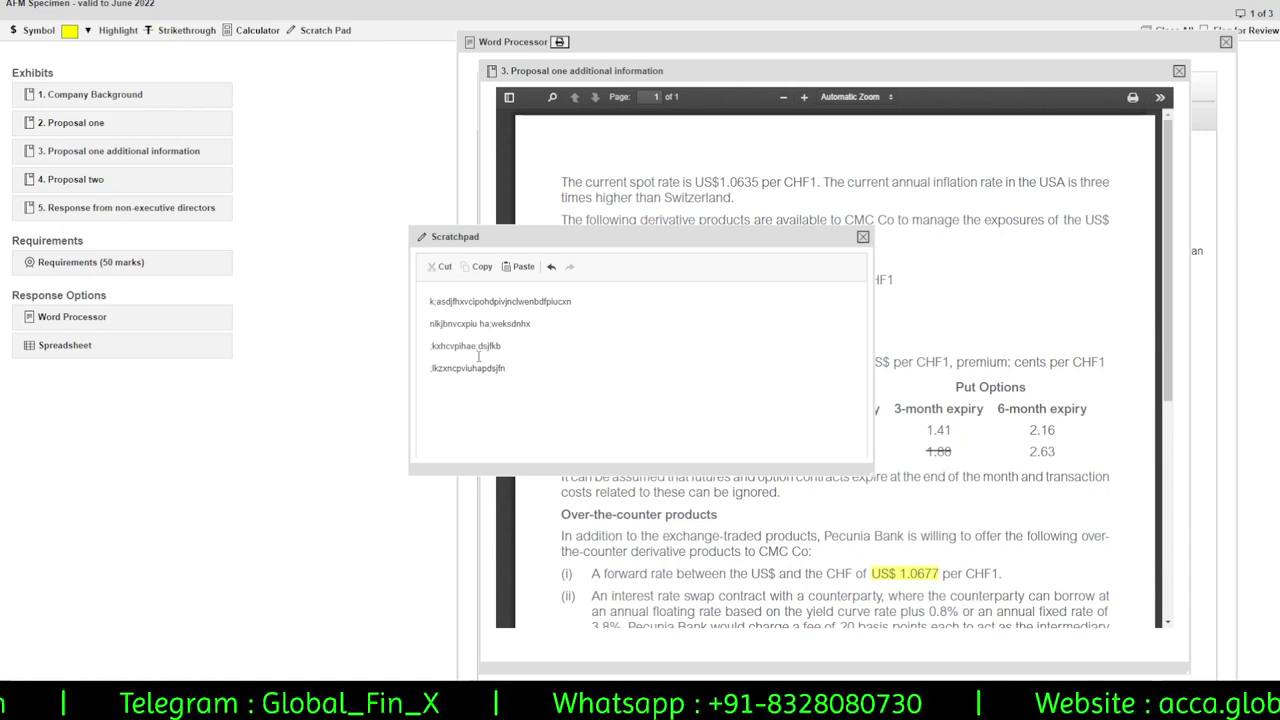
Delete all the filler text from the scratch pad.
drag(539, 372, 432, 300)
click(432, 300)
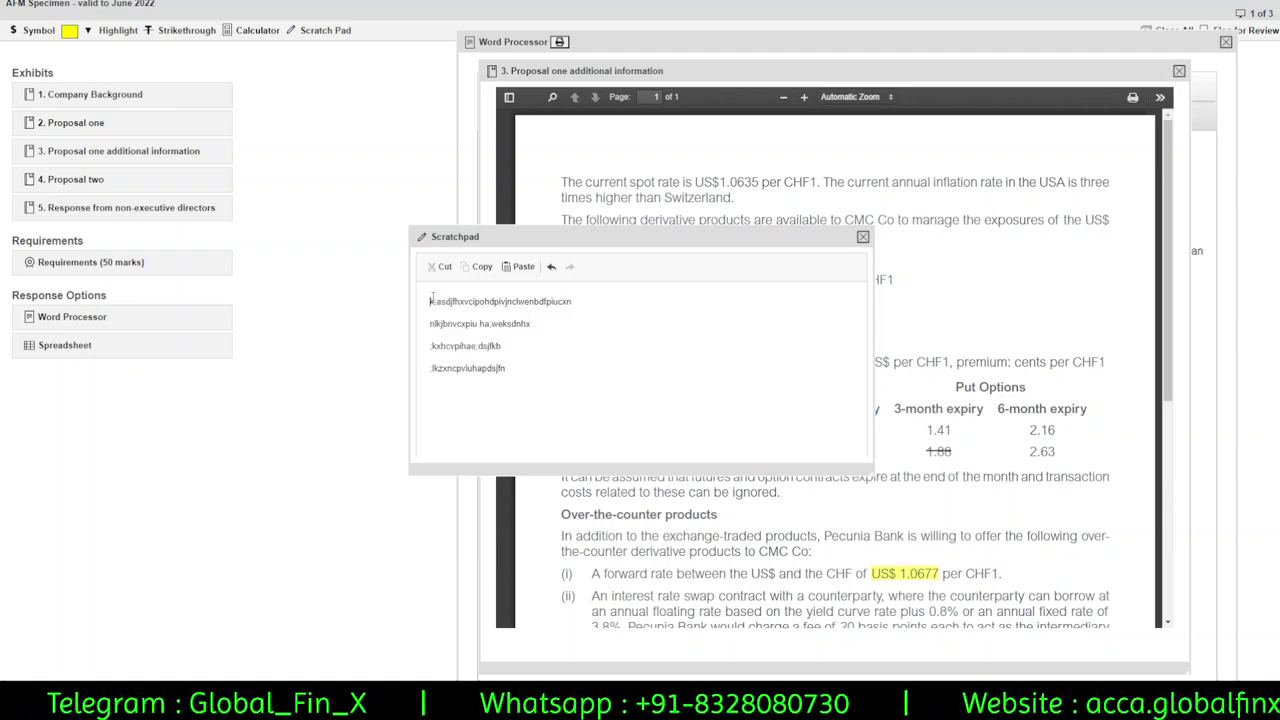
drag(535, 381, 420, 298)
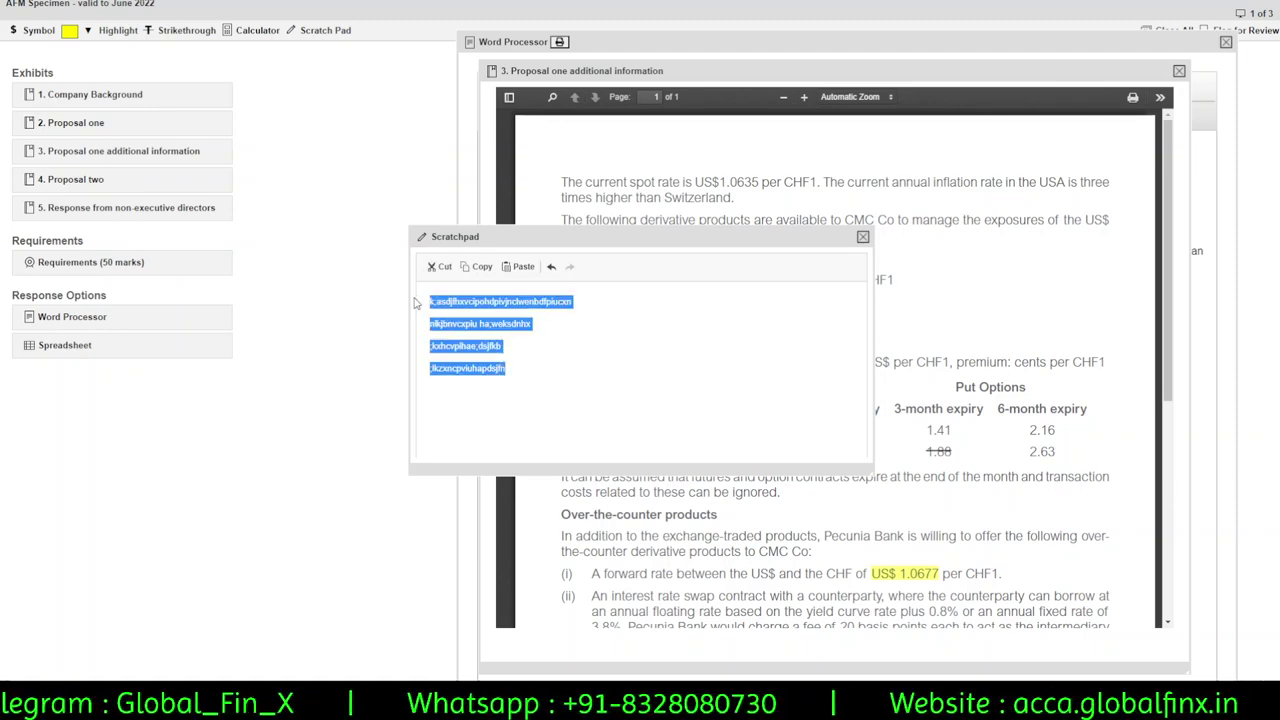
key(Delete)
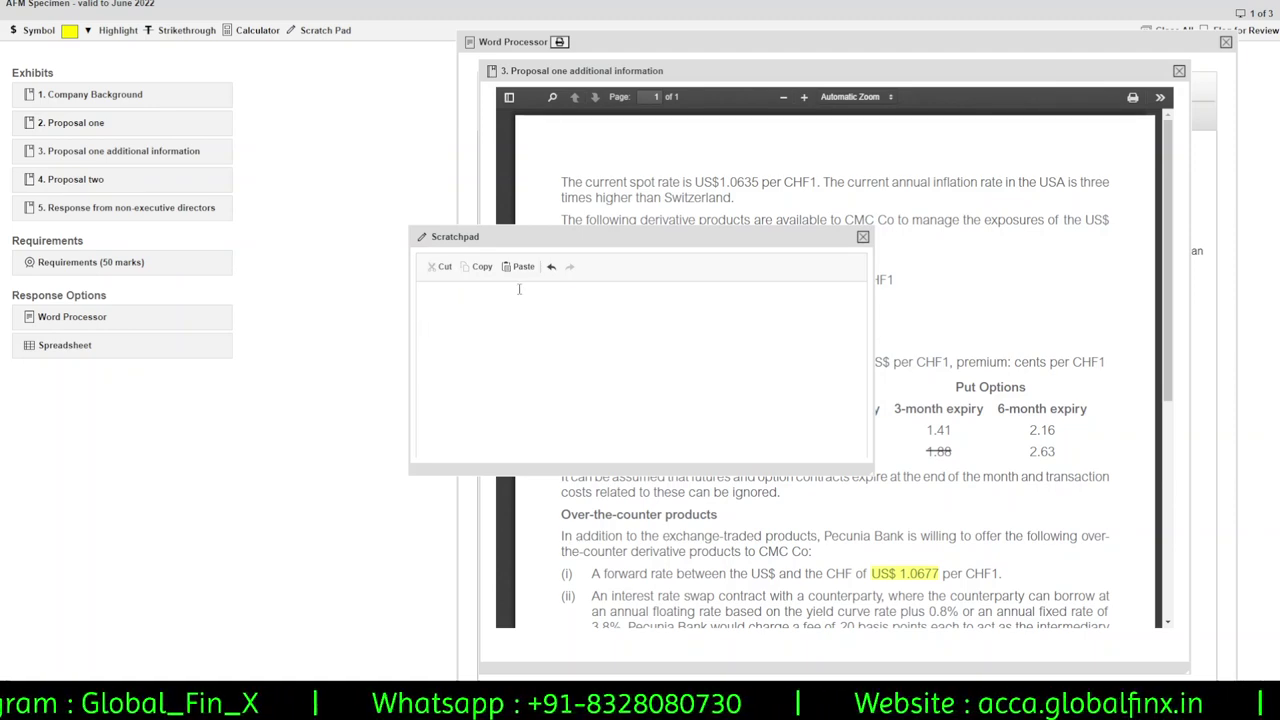
Close the scratch pad and move the Proposal one additional information exhibit off the Word Processor window, over the exhibits list.
click(863, 237)
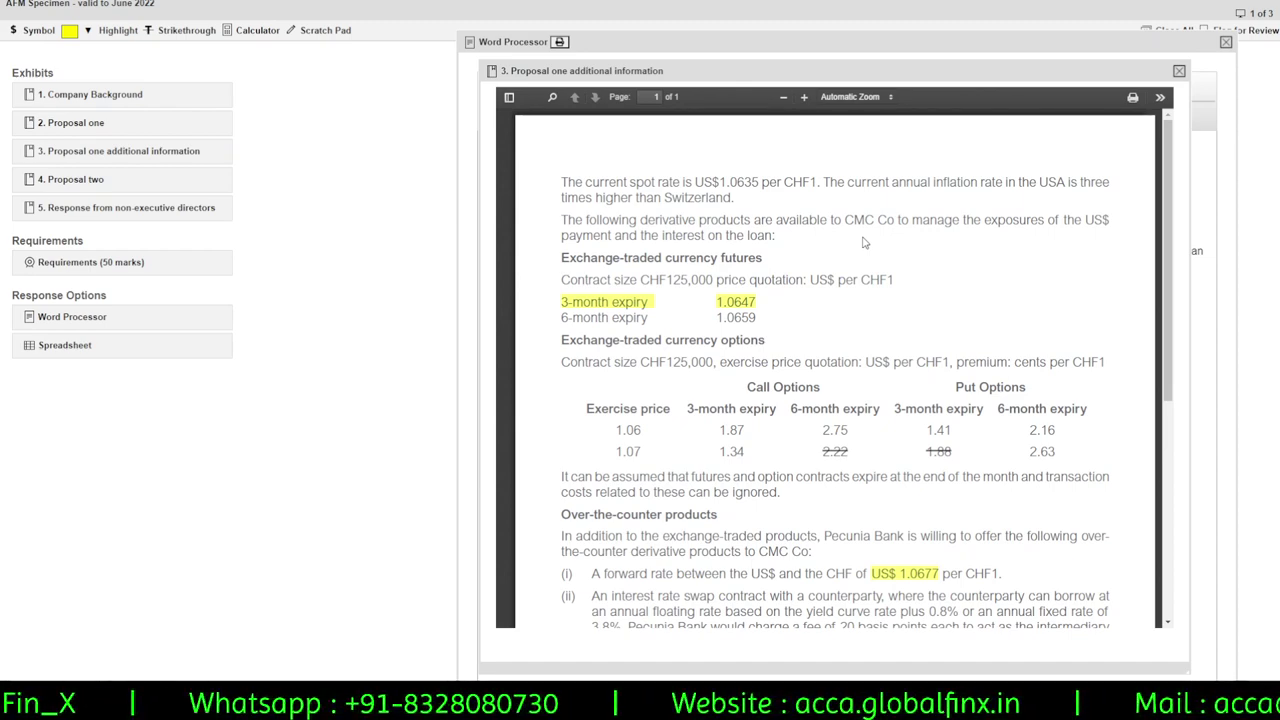
drag(860, 78, 588, 52)
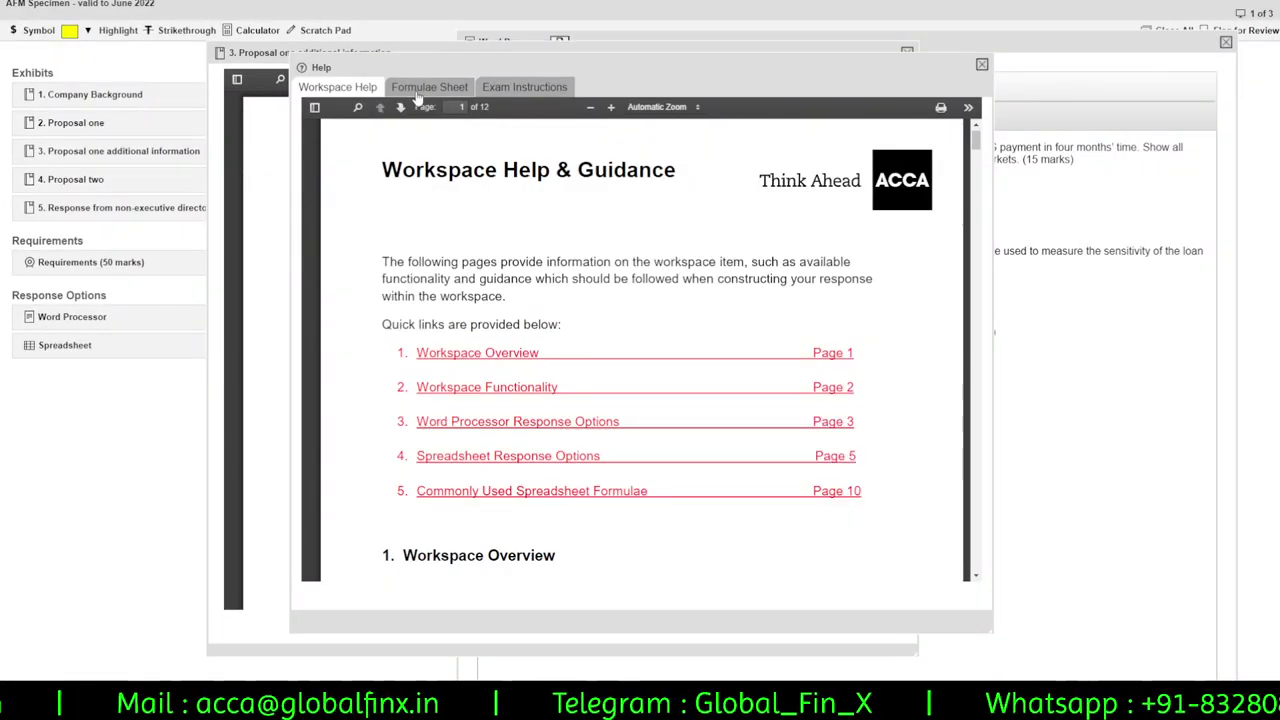
Look through the AFM formulae sheet and maths tables in Help, return to its first page, and close Help.
click(420, 88)
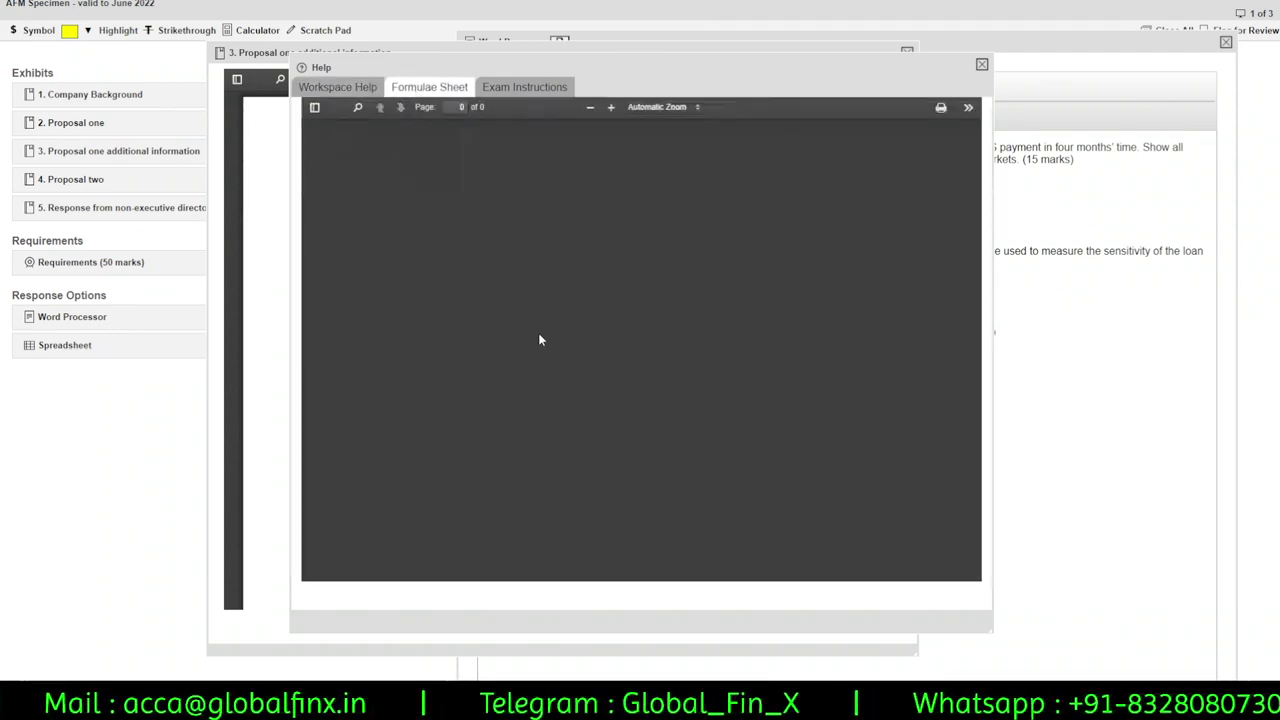
scroll(539, 338, down, 10)
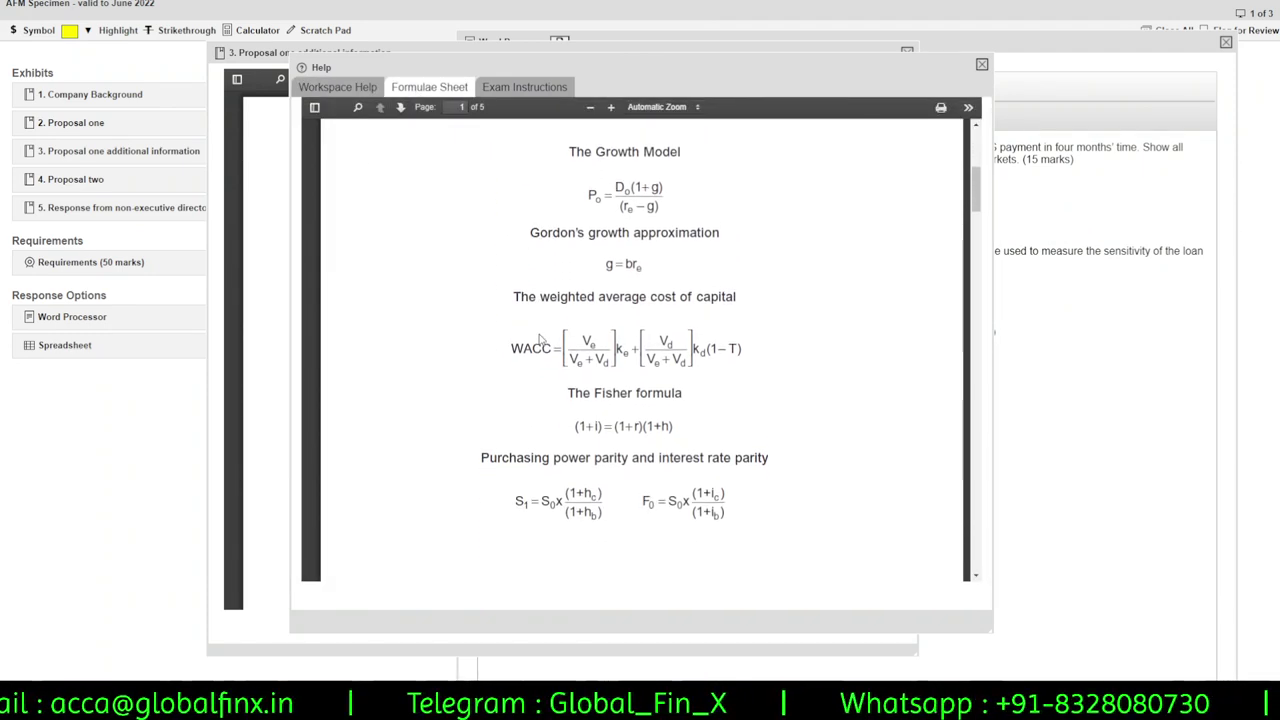
scroll(539, 334, down, 10)
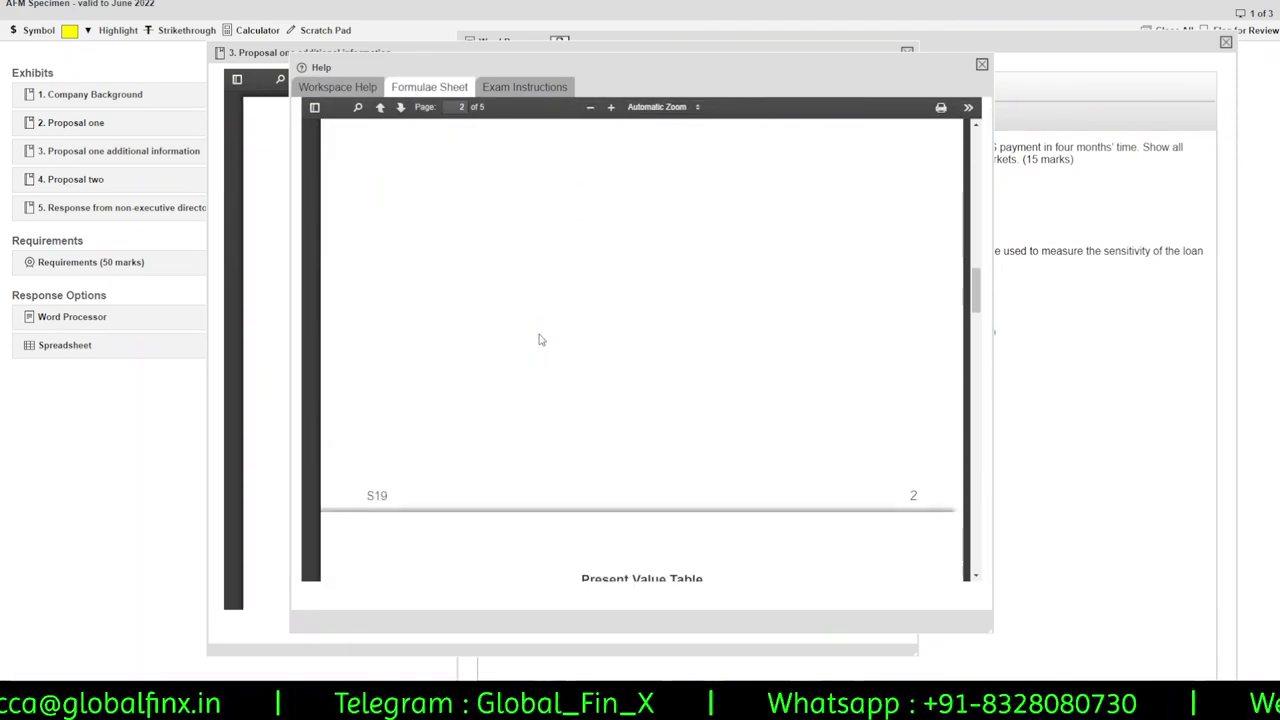
scroll(539, 336, down, 12)
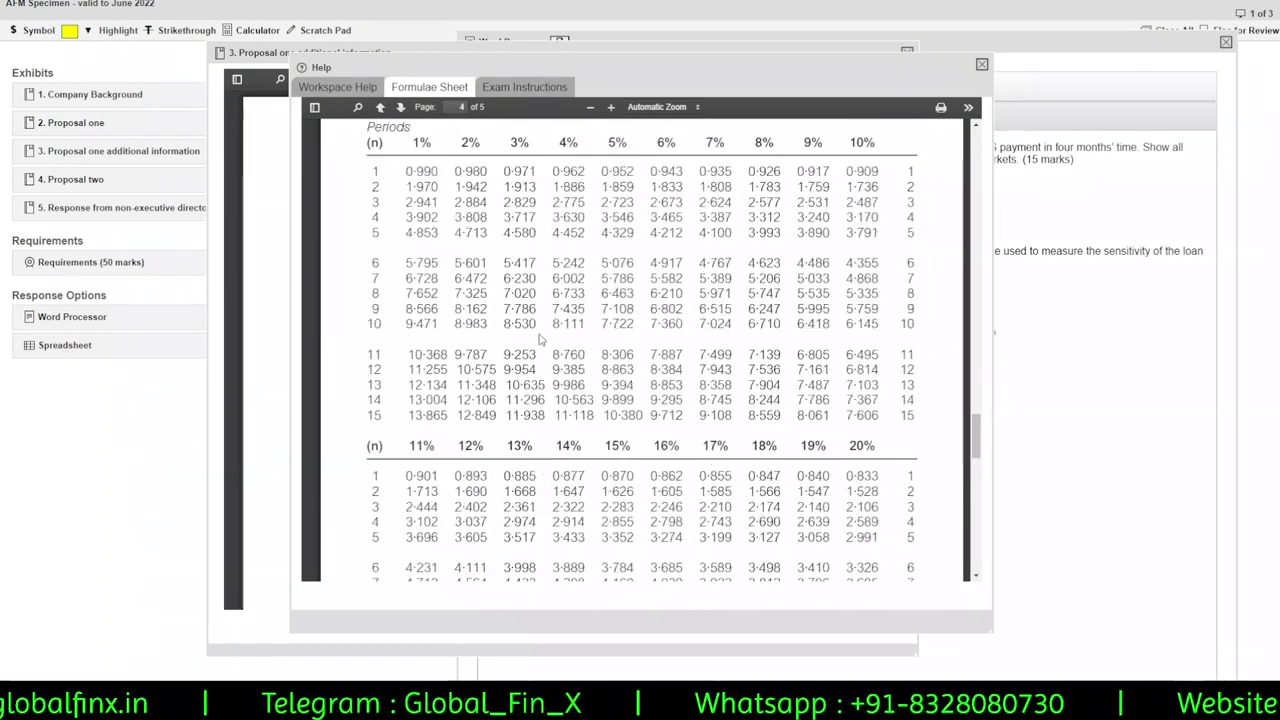
scroll(539, 340, down, 3)
scroll(539, 340, up, 10)
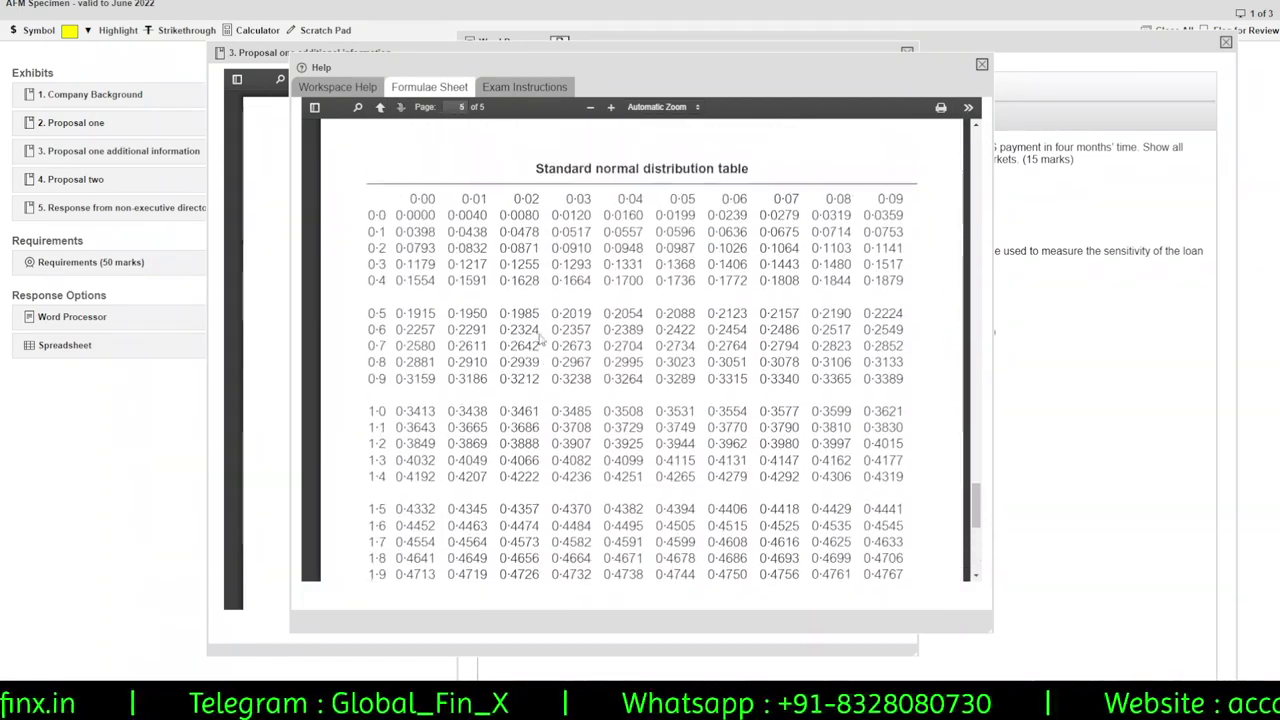
scroll(539, 340, up, 10)
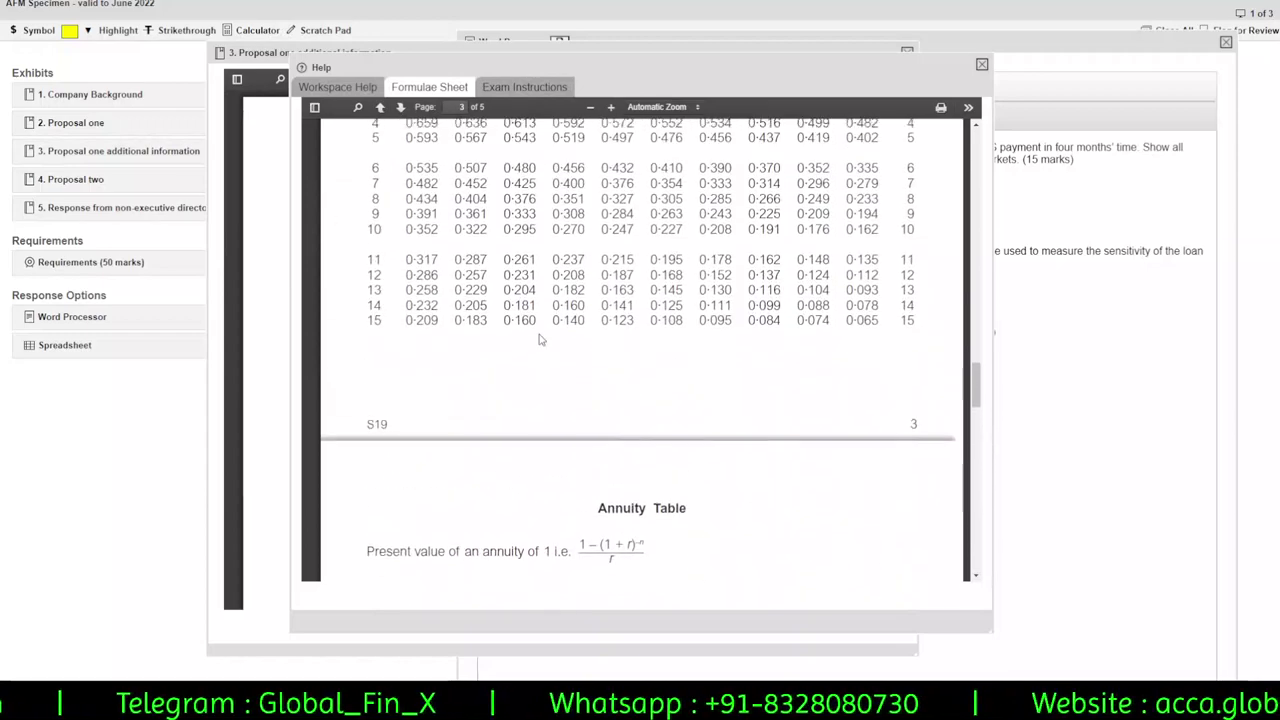
scroll(539, 340, up, 15)
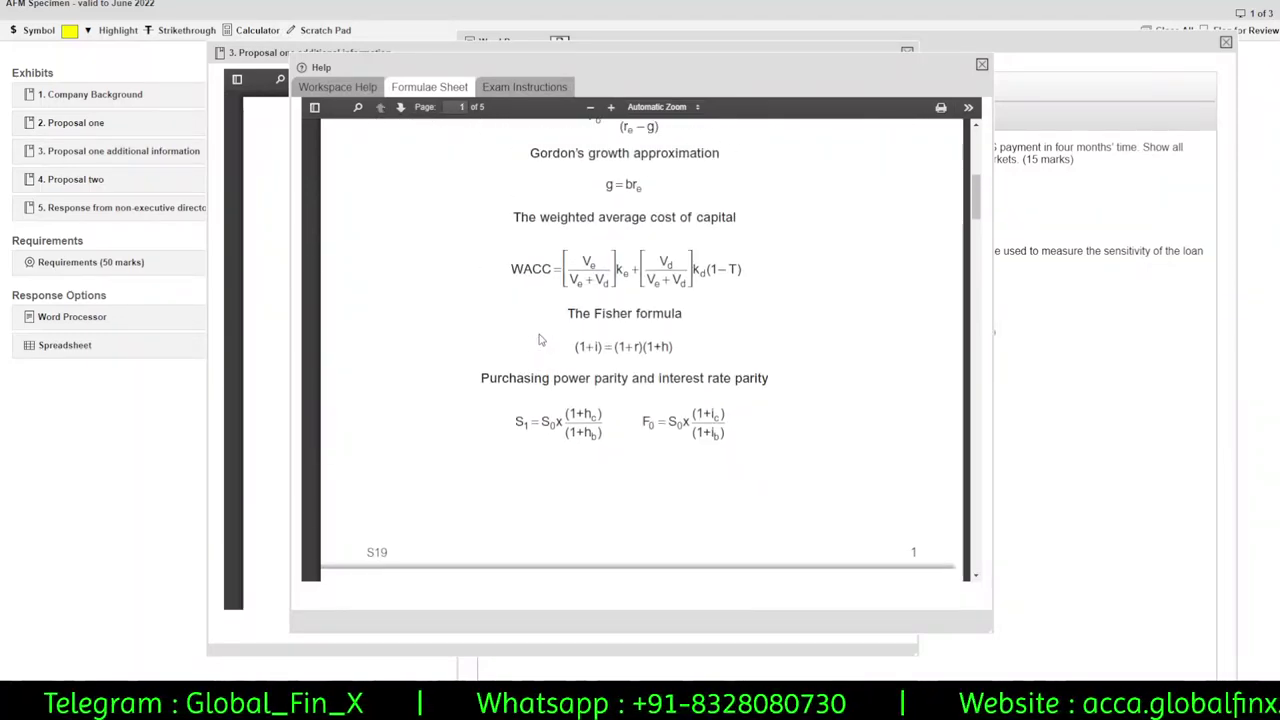
scroll(539, 340, up, 3)
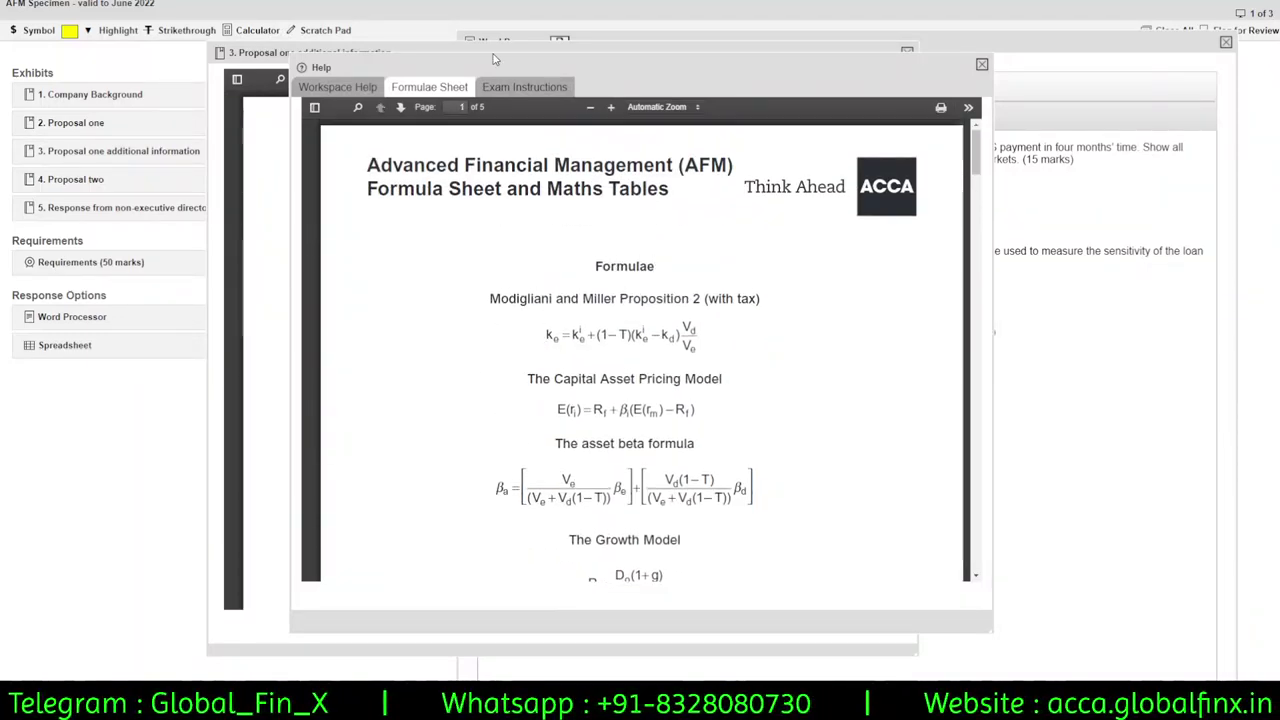
click(981, 65)
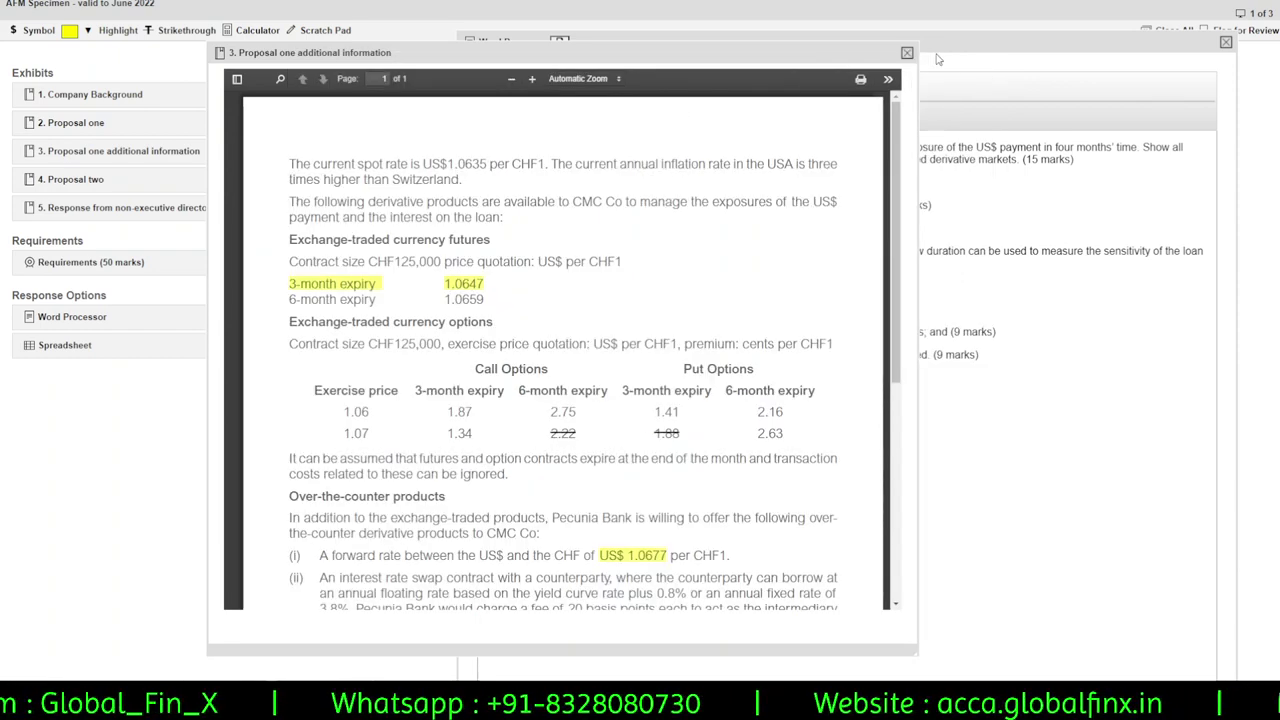
Close the Proposal one additional information exhibit and the Word Processor, and narrow the exhibits pane to widen the question area.
click(906, 53)
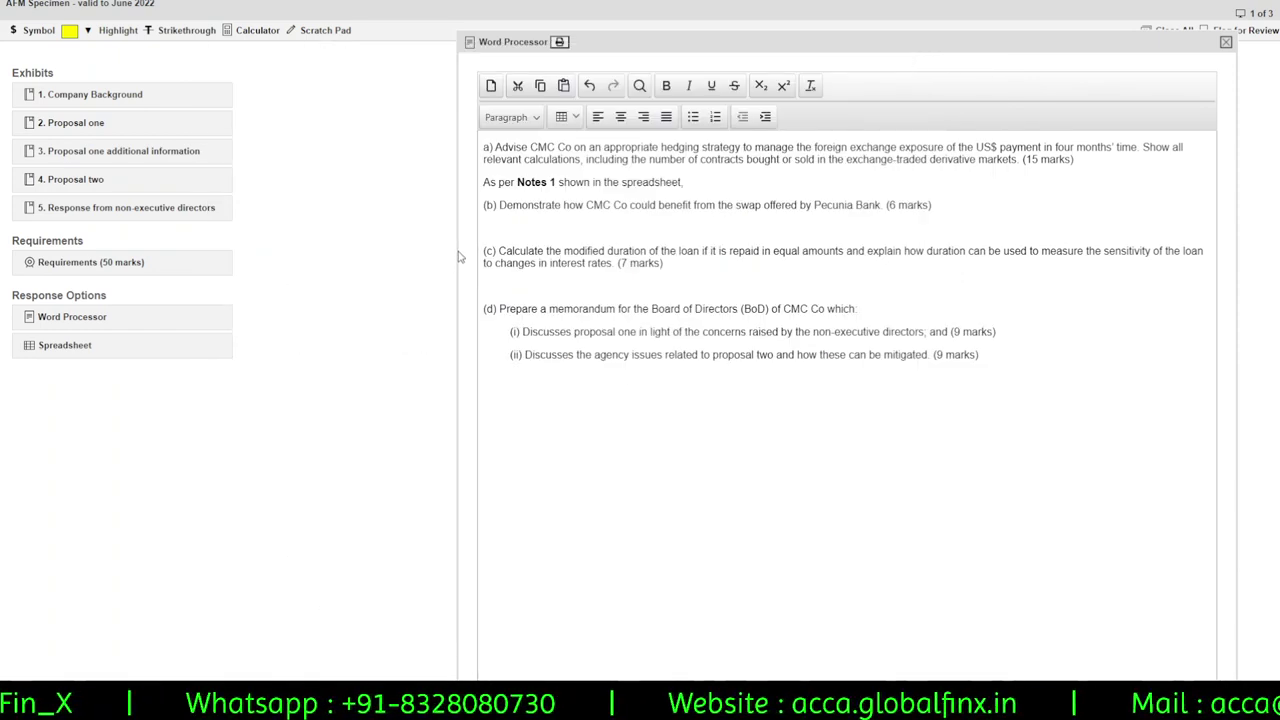
drag(240, 360, 184, 229)
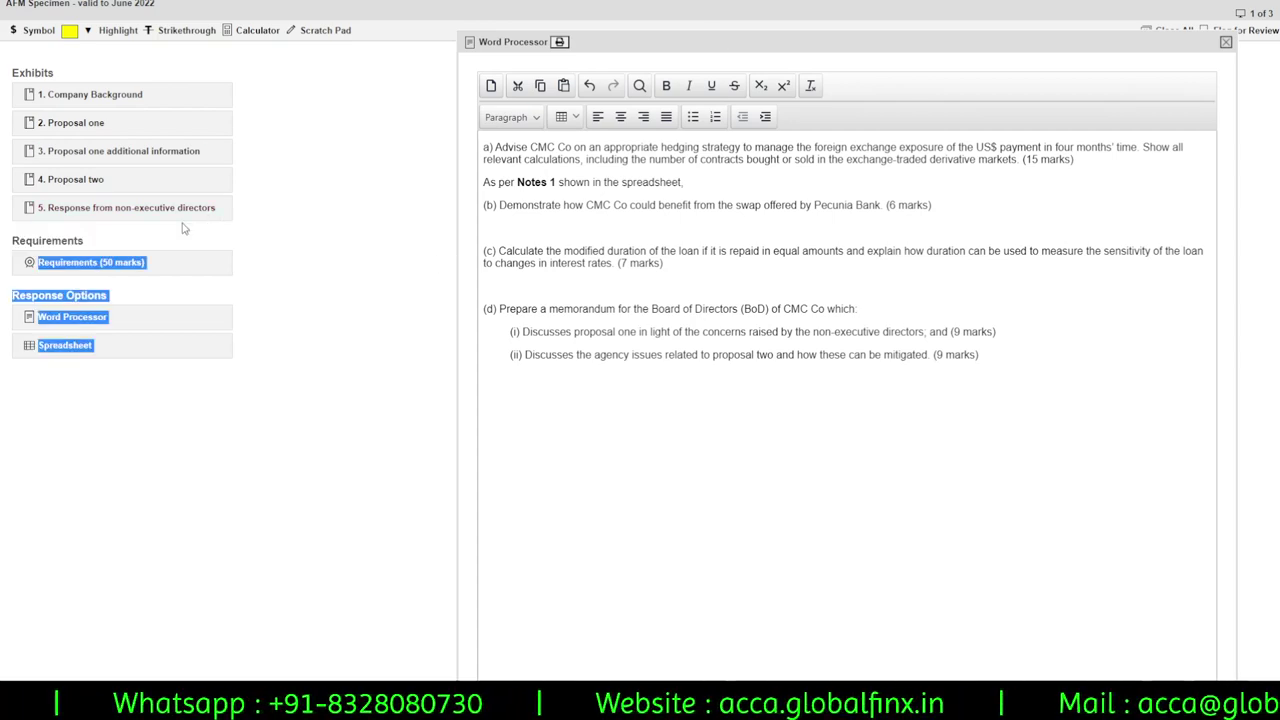
click(457, 279)
click(1222, 48)
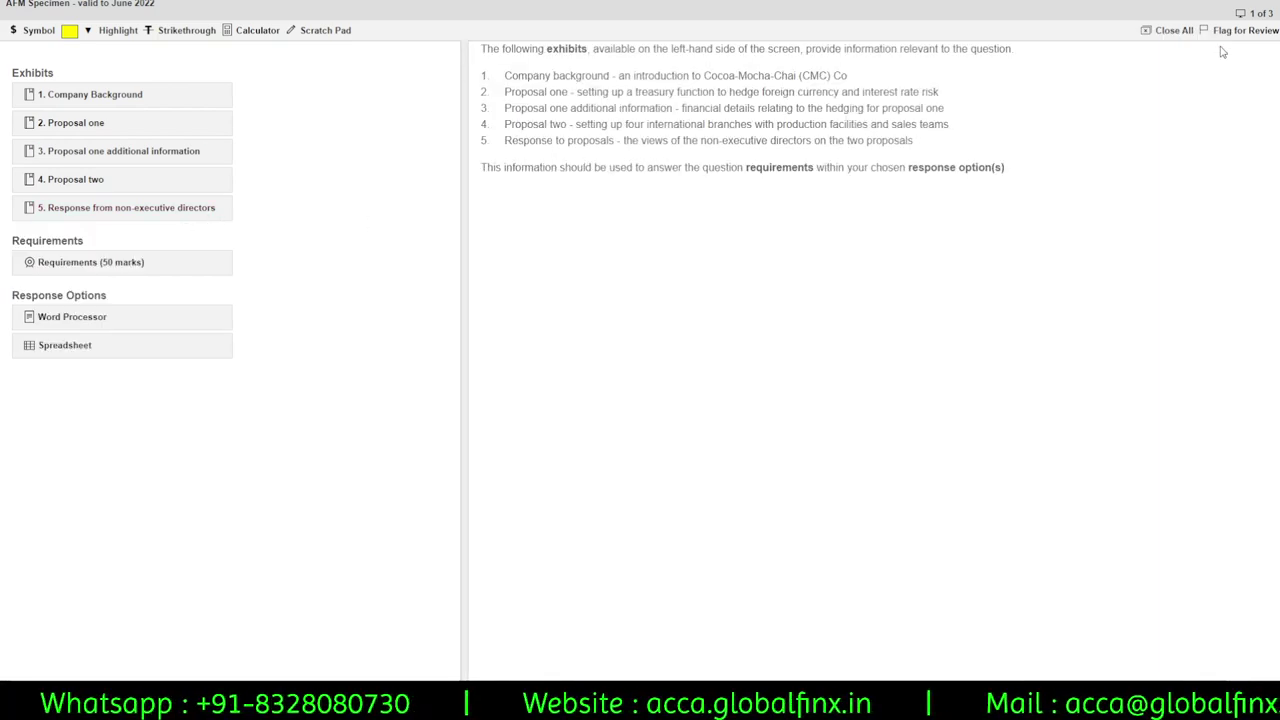
drag(463, 252, 264, 197)
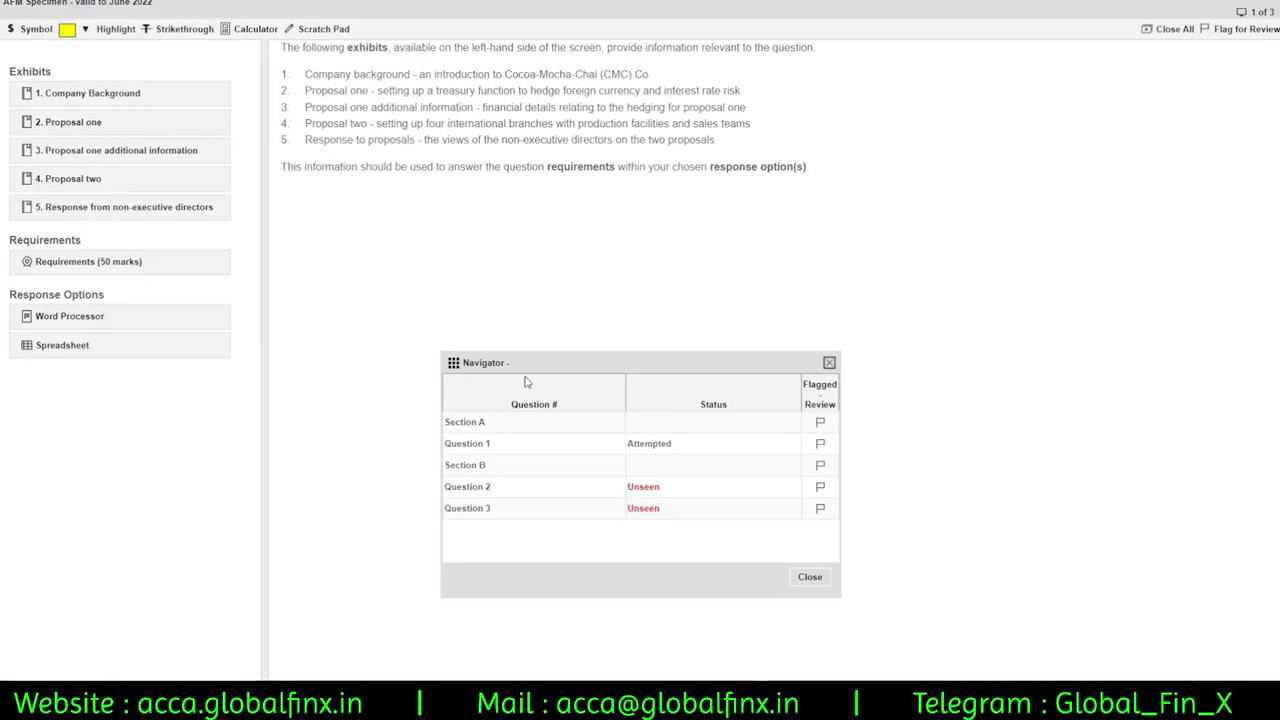
Examine the question statuses and review flags in the Navigator, trying the review flag on question 1 in between.
drag(577, 362, 703, 170)
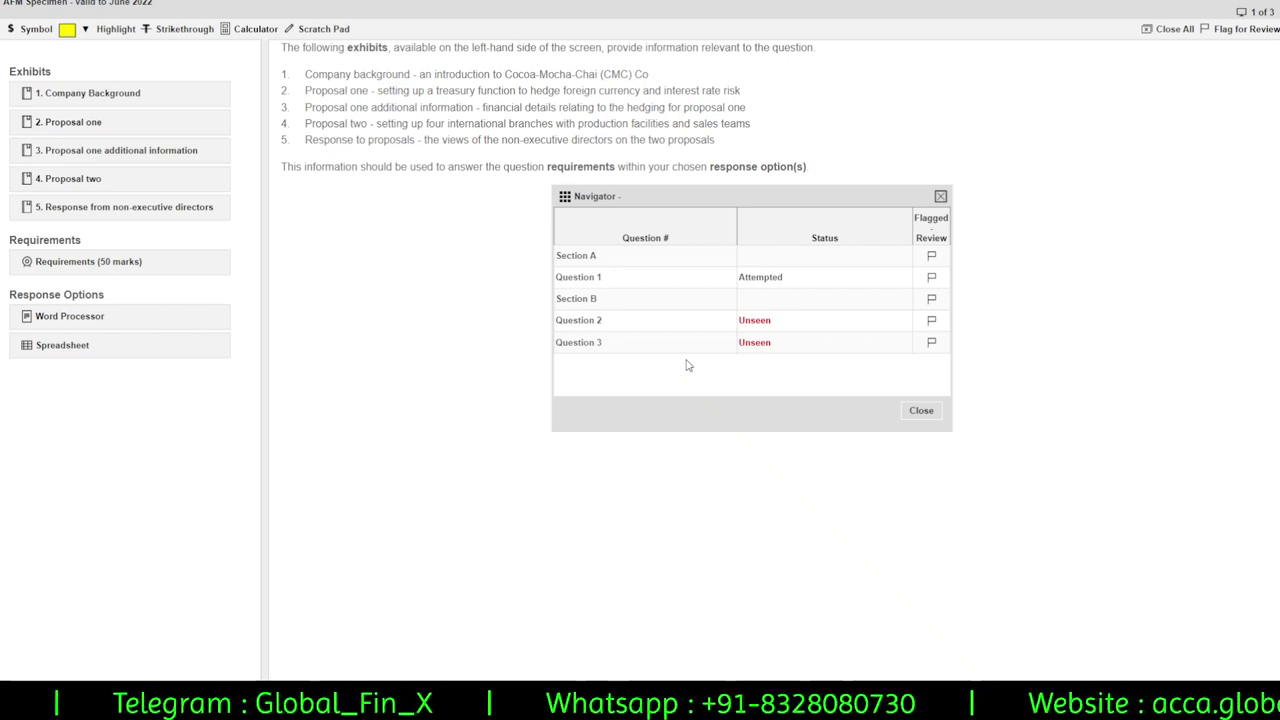
click(941, 198)
click(1240, 29)
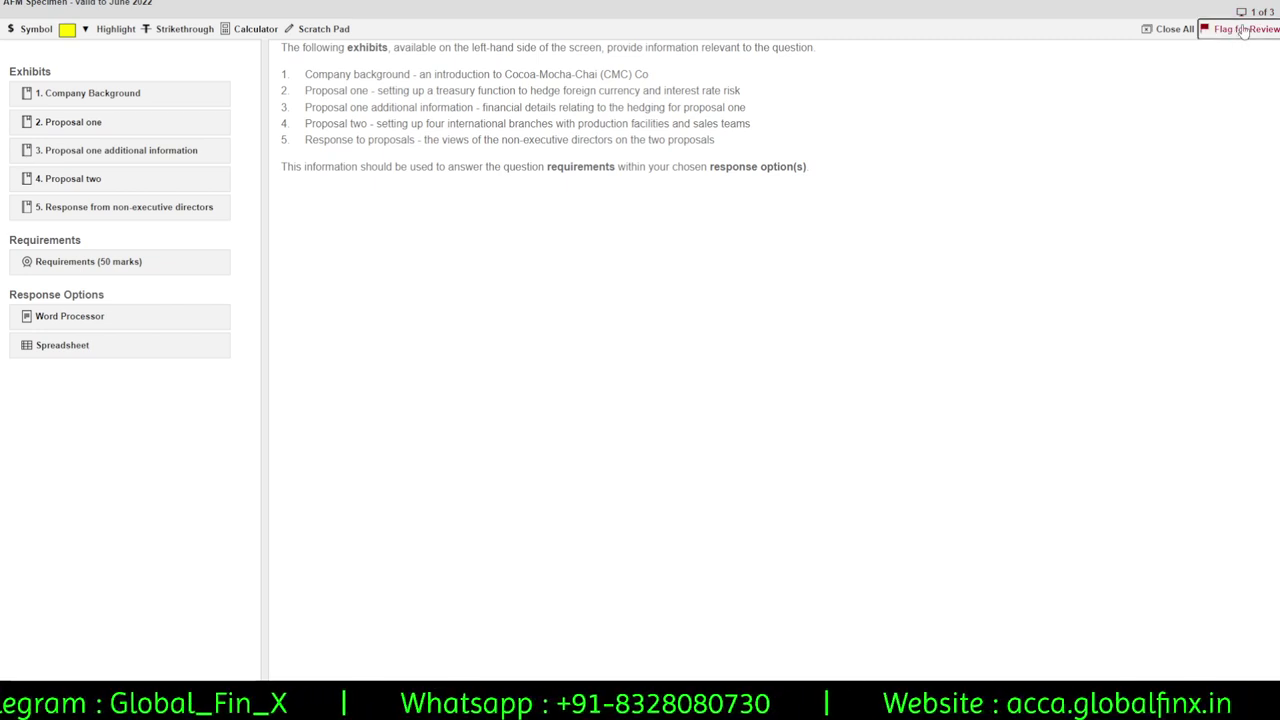
click(1252, 11)
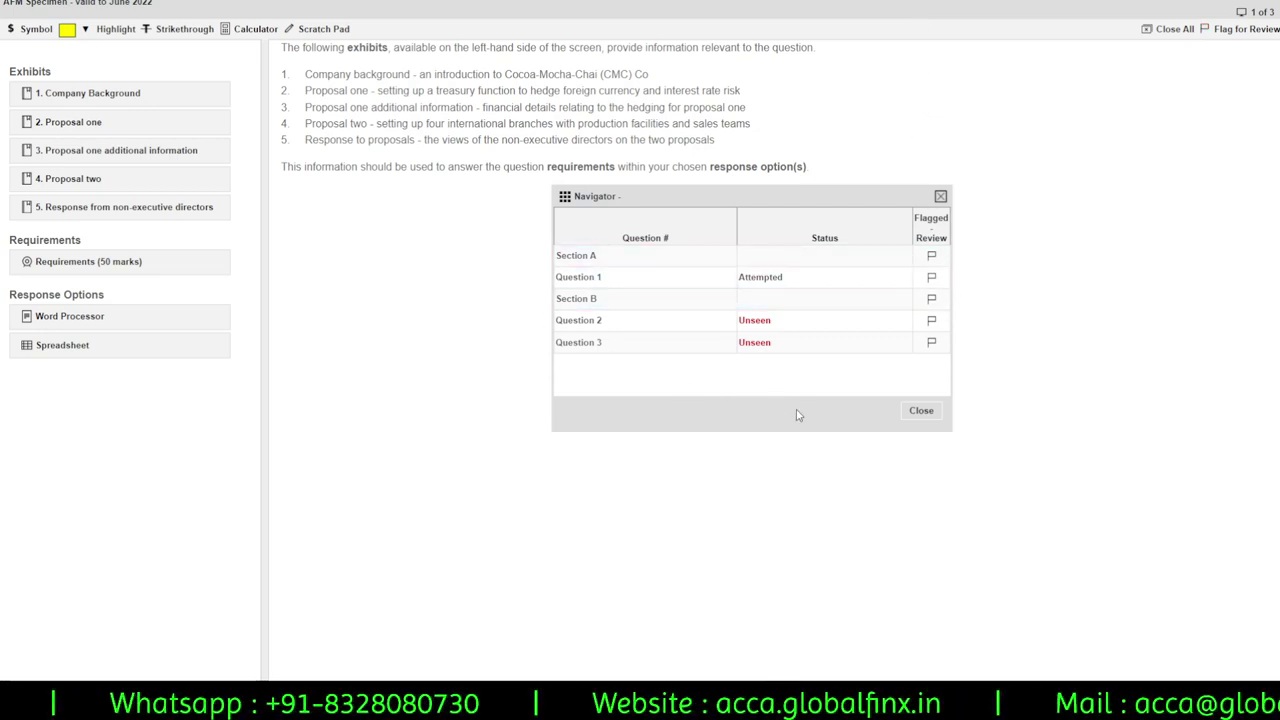
click(921, 411)
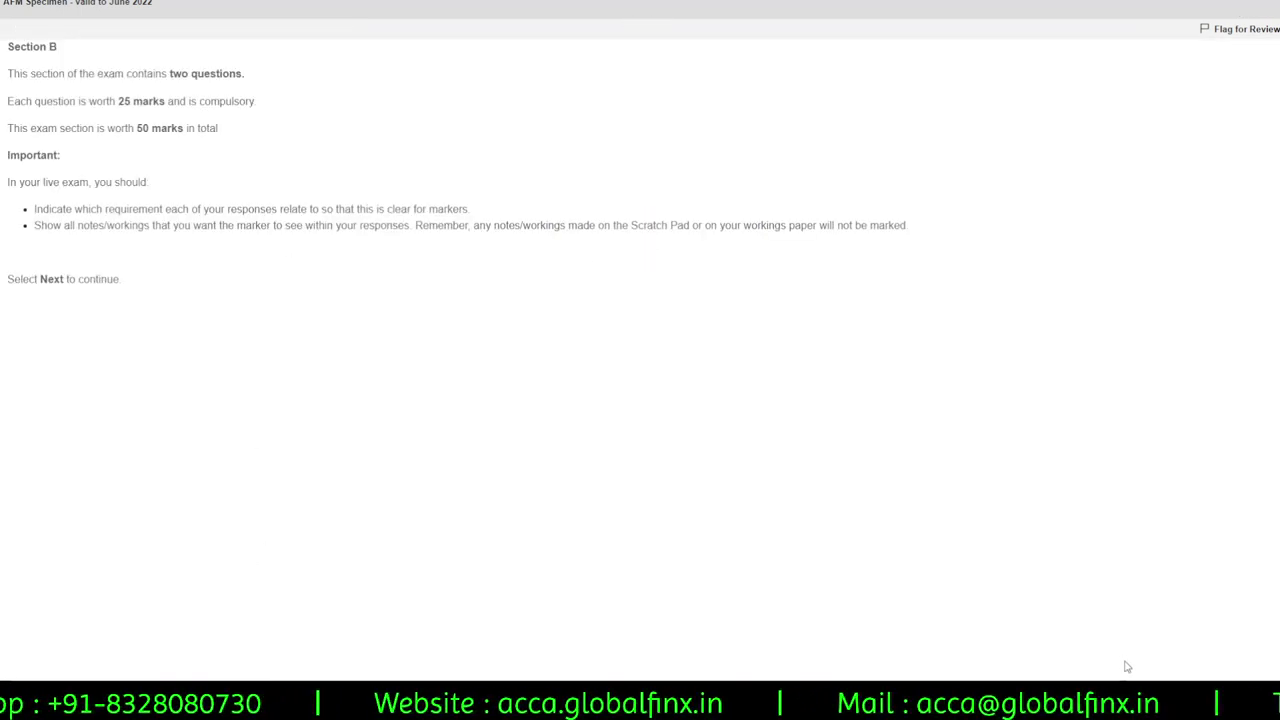
Advance from the Section B introduction past questions 2 and 3 to the item review screen.
key(alt+n)
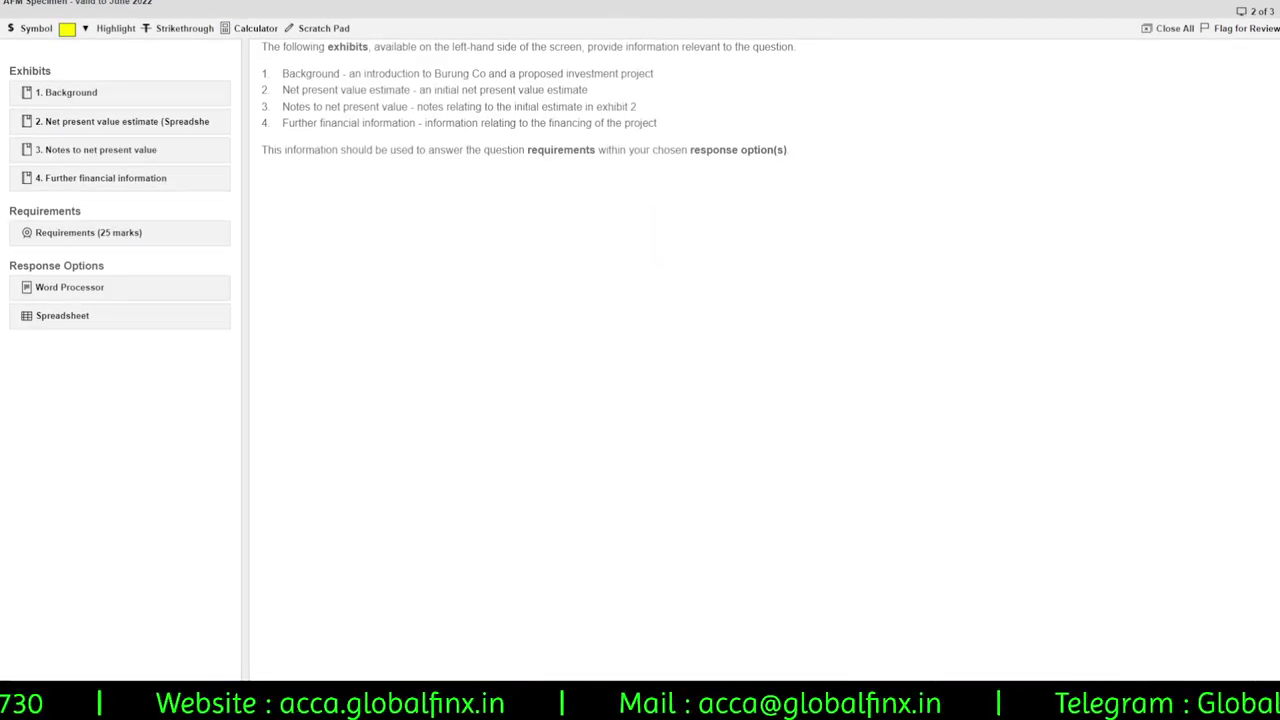
key(alt+n)
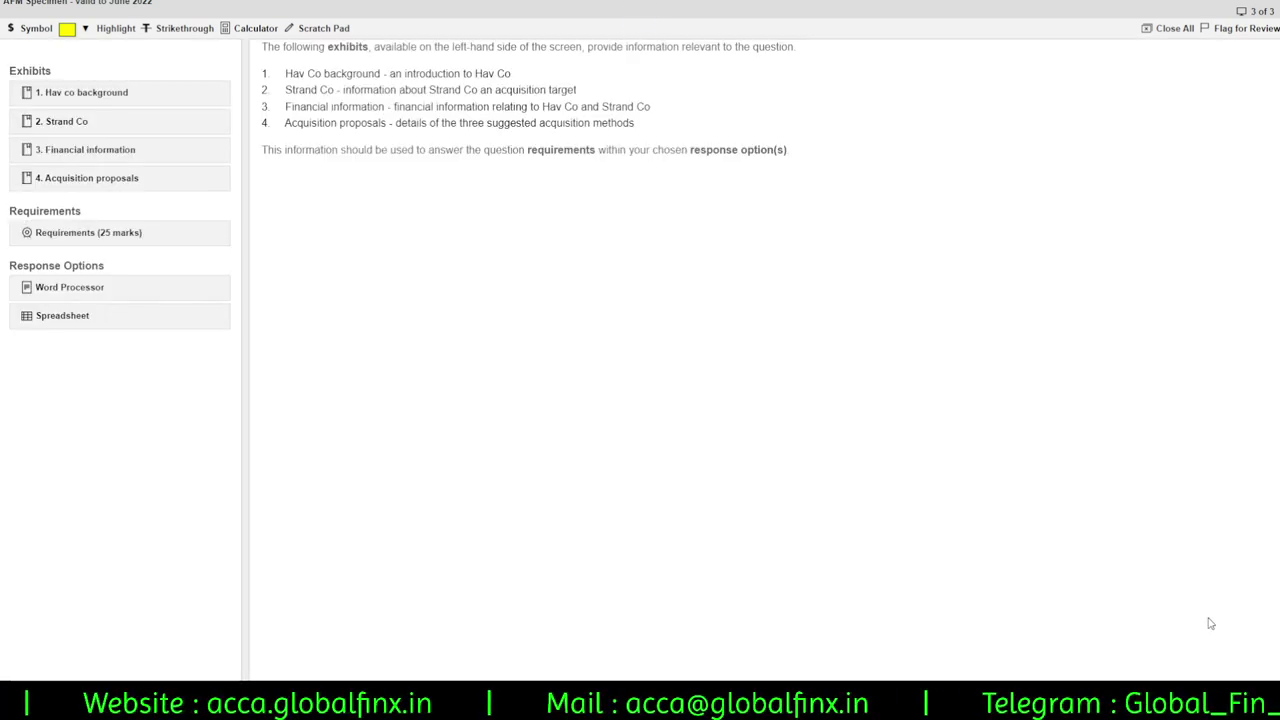
key(alt+n)
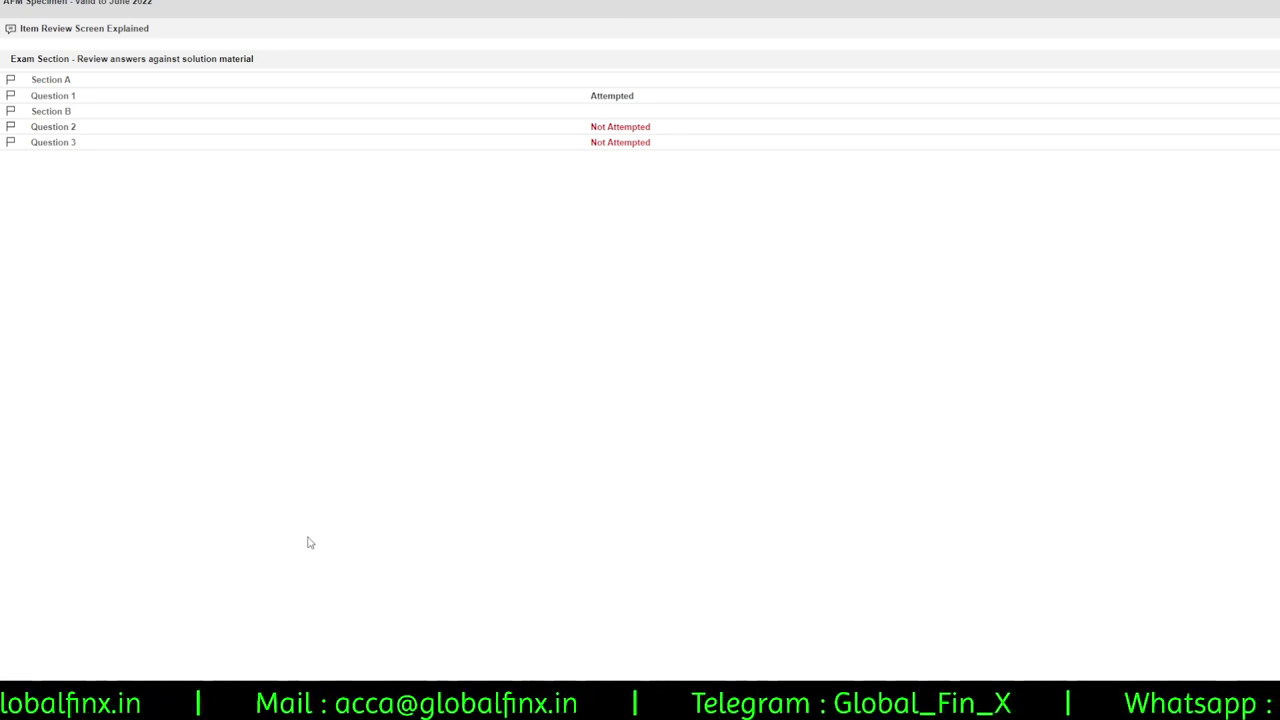
Call up the End Exam confirmation, decline to end the exam, and open Question 2 from the item review screen.
key(alt+e)
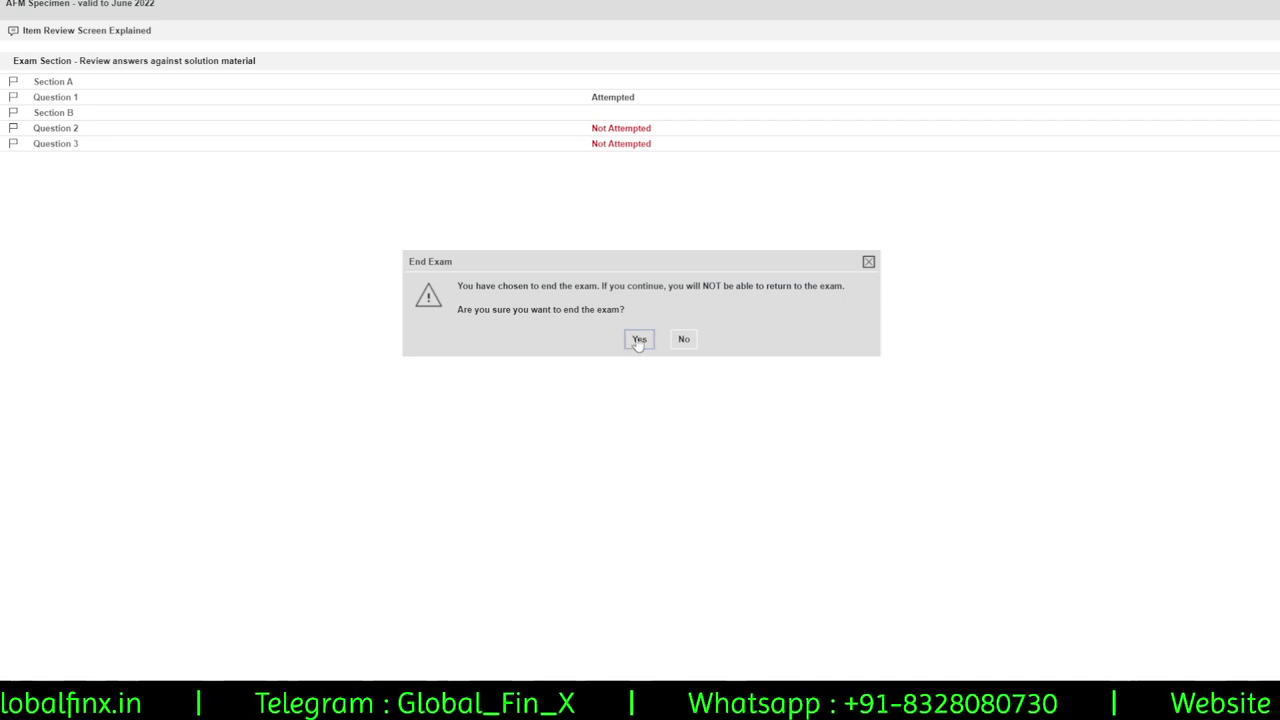
click(681, 339)
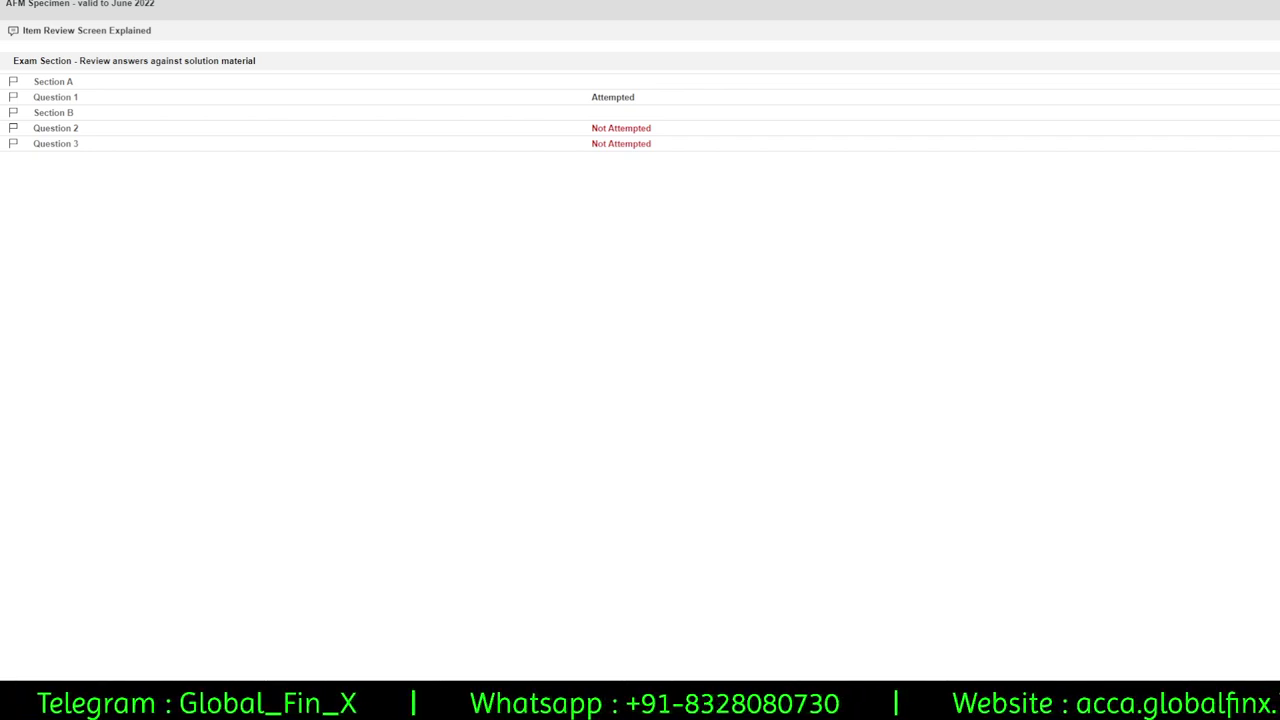
click(55, 128)
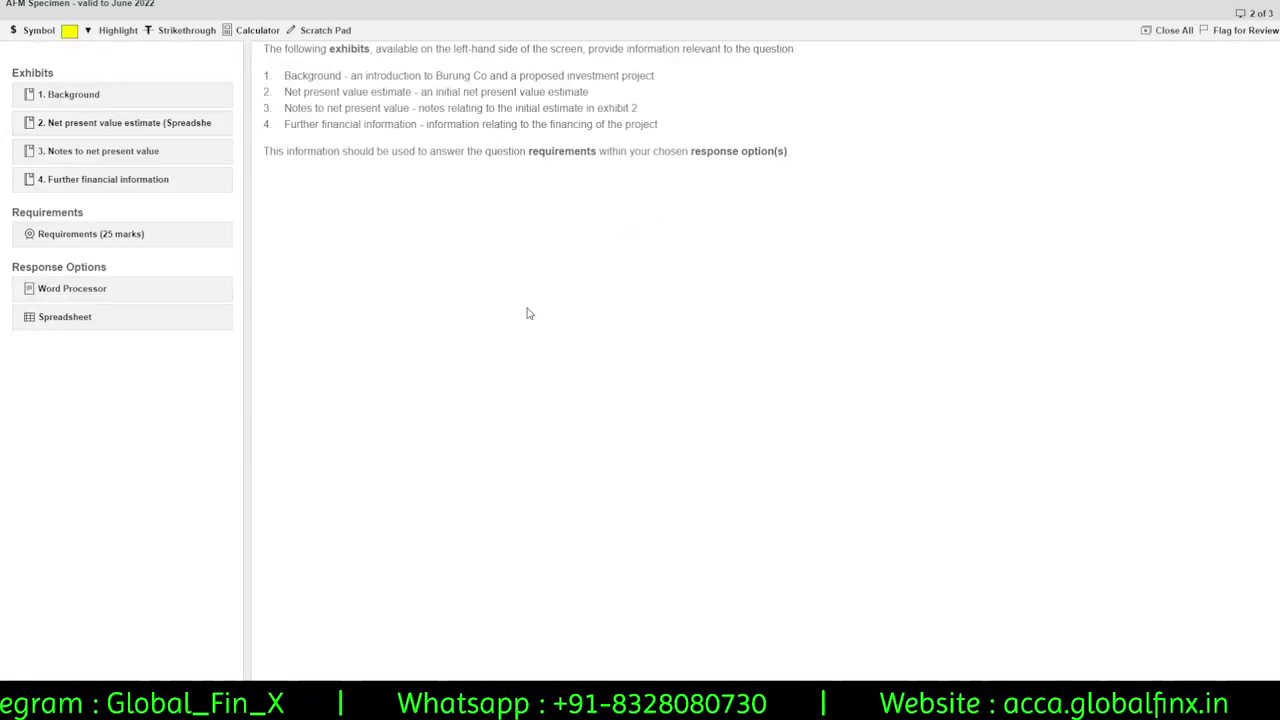